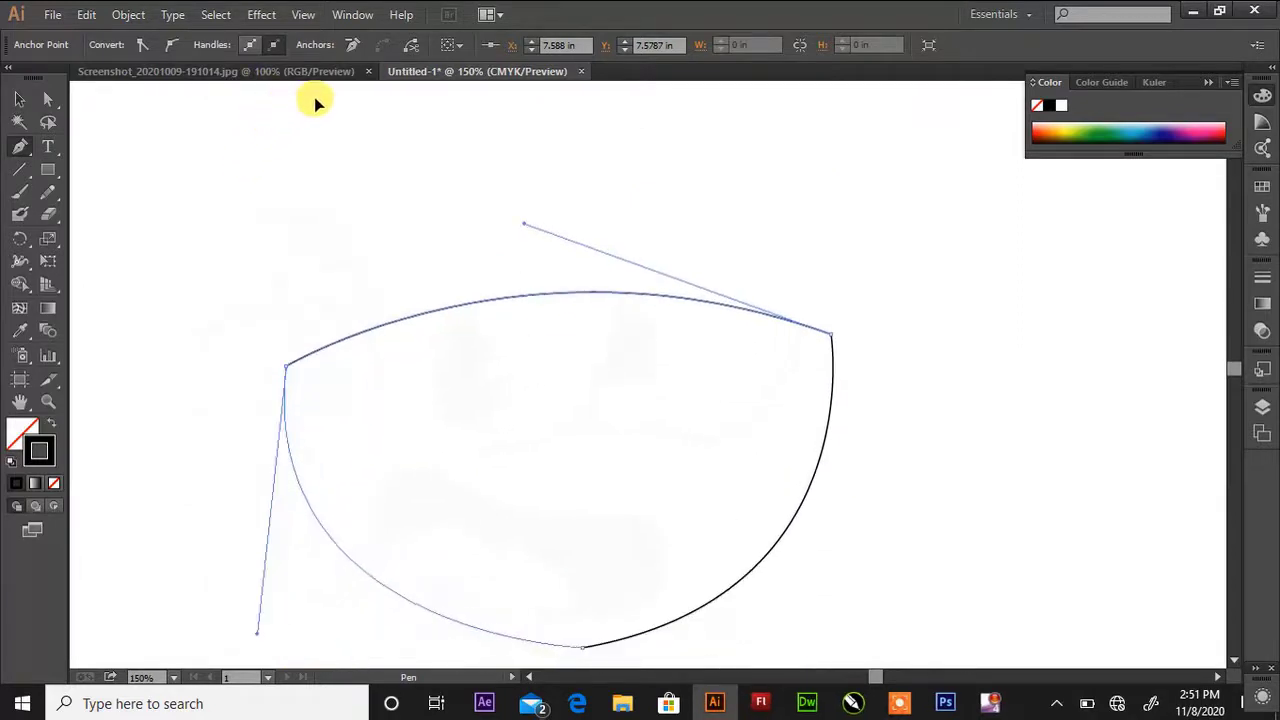
Close the bowl-shaped head outline with a curved segment ending at its upper-left corner
scroll(277, 109, up, 3)
scroll(277, 120, down, 3)
scroll(277, 127, up, 2)
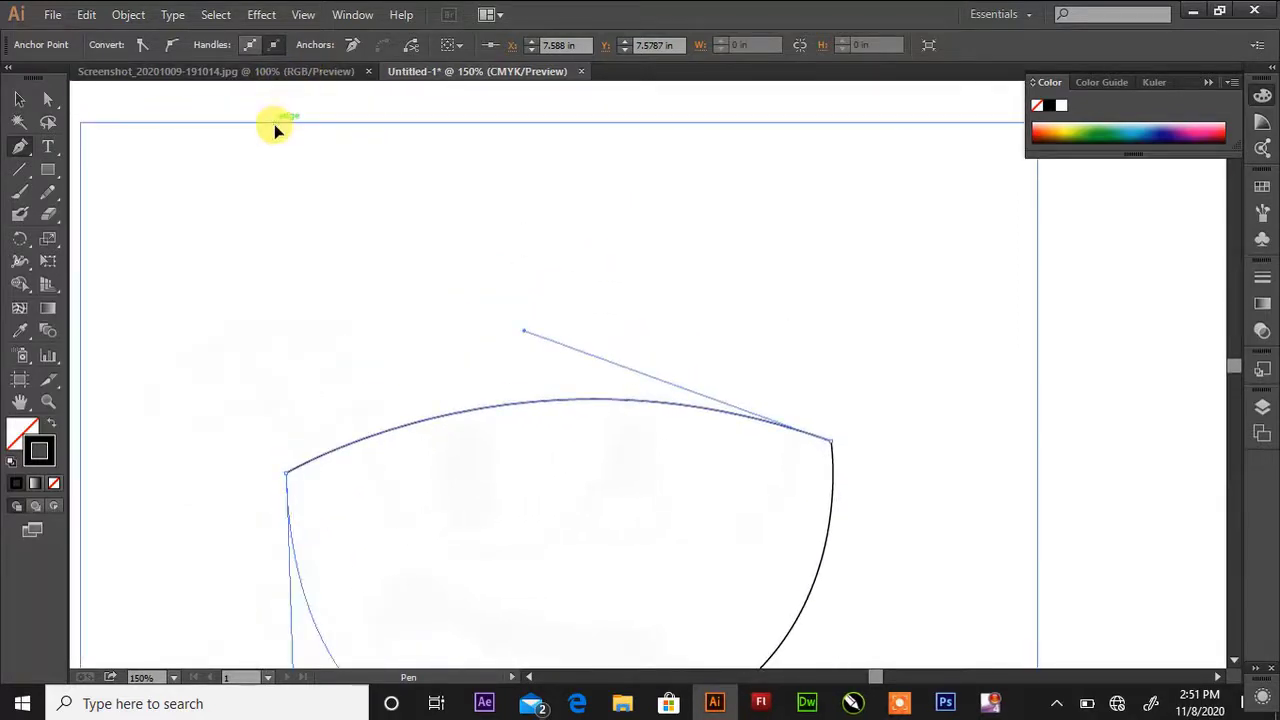
scroll(314, 178, down, 2)
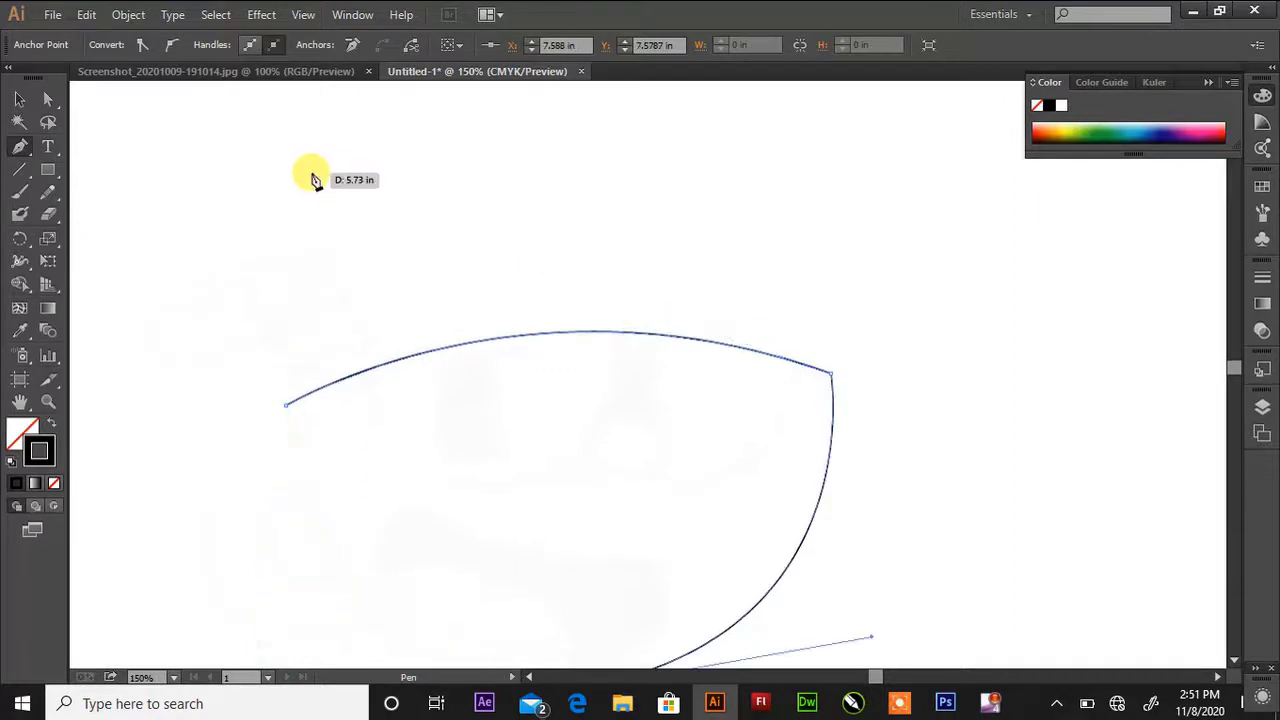
key(ctrl+minus)
drag(408, 397, 397, 203)
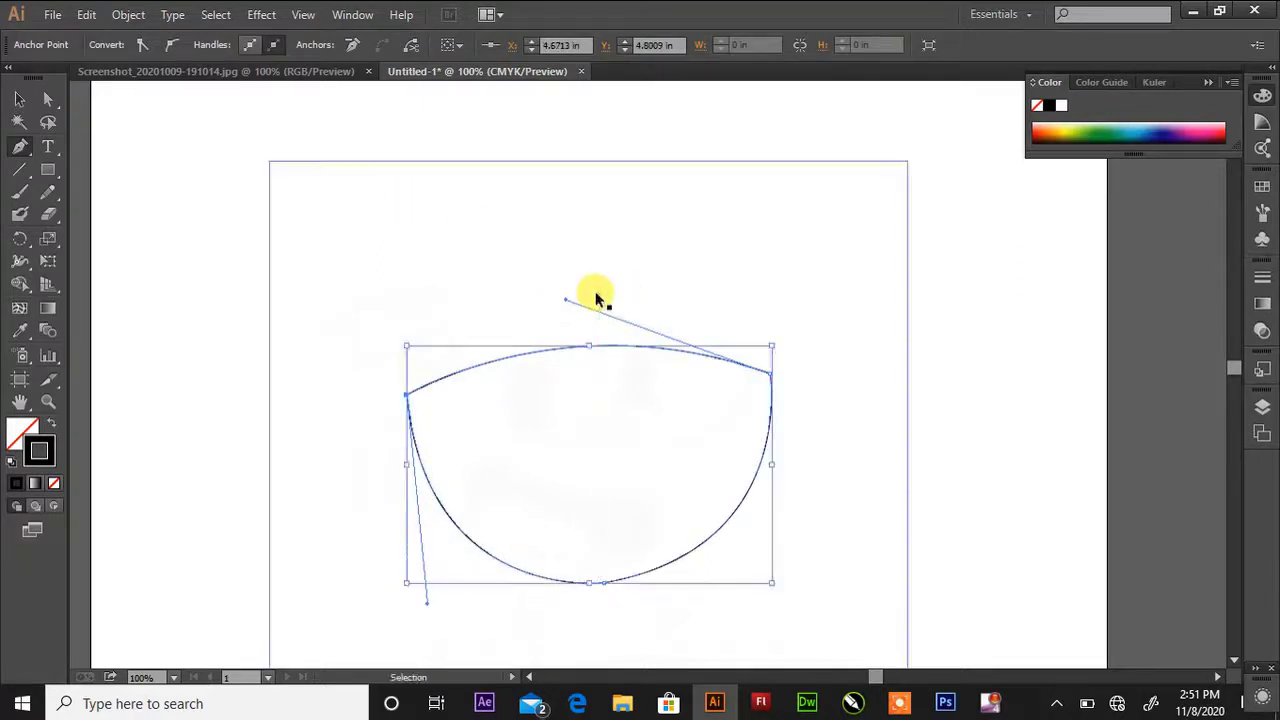
Draw the closed, curved mouth shape inside the lower part of the head with the Pen tool, following the faint reference
key(ctrl+plus)
click(365, 268)
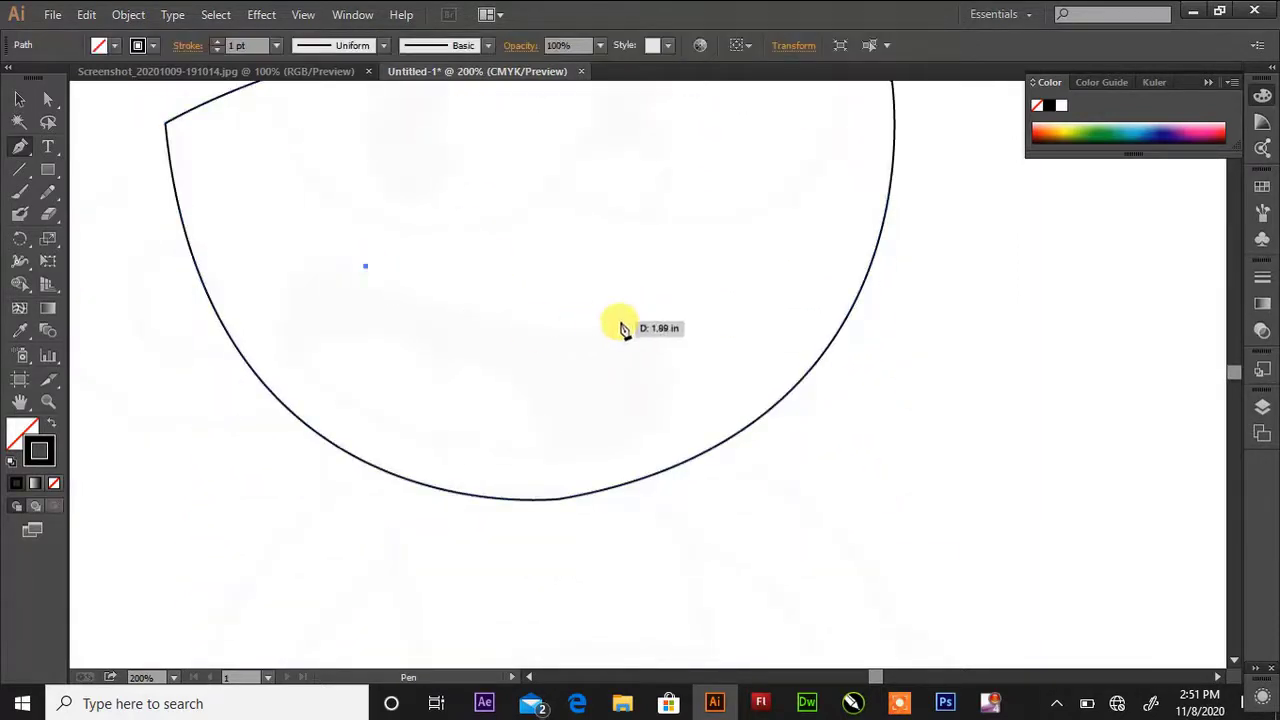
drag(623, 328, 793, 304)
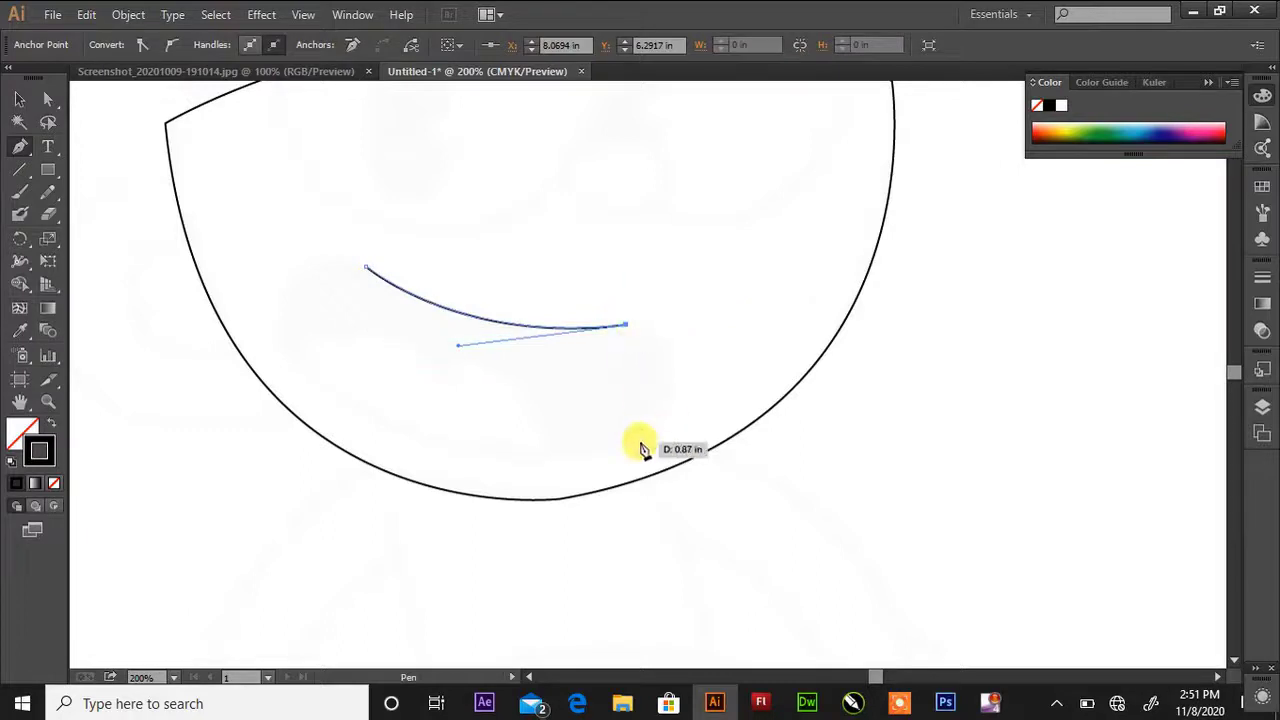
drag(640, 433, 566, 522)
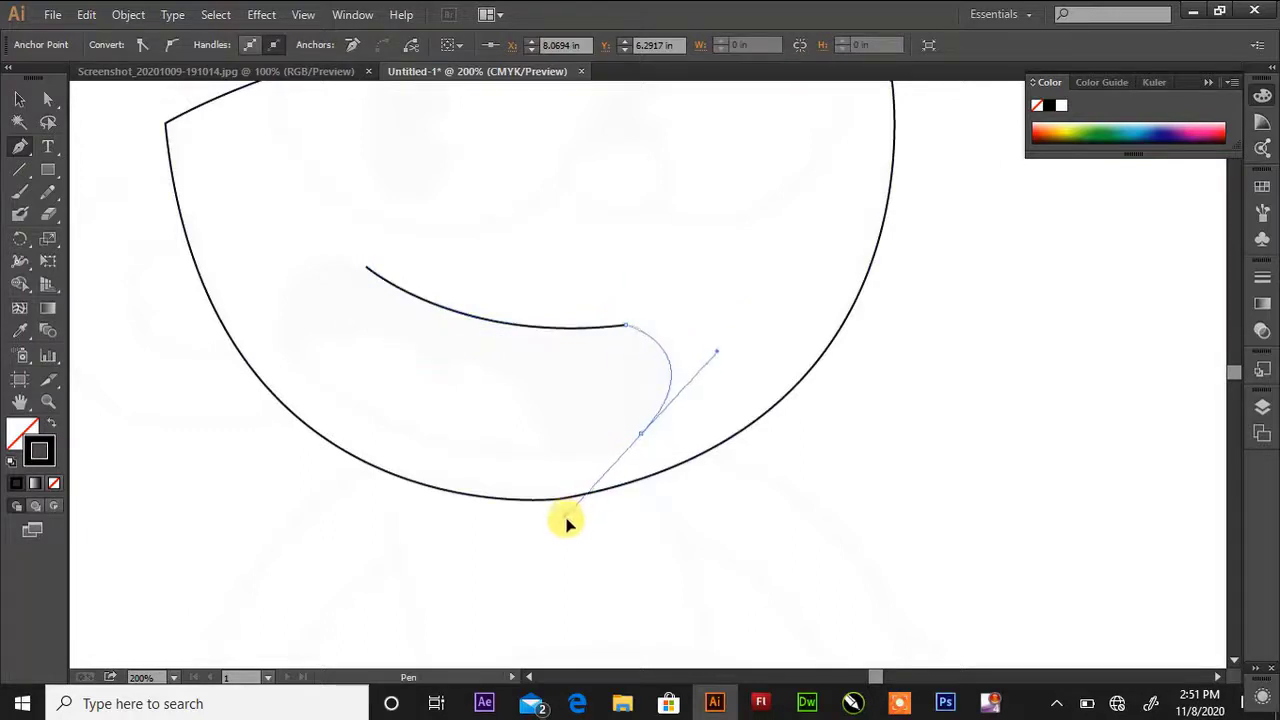
click(640, 435)
drag(287, 358, 133, 202)
drag(366, 267, 465, 315)
Start the straw with a curved edge rising from the head's rim to the top corner of the bend
scroll(660, 375, up, 5)
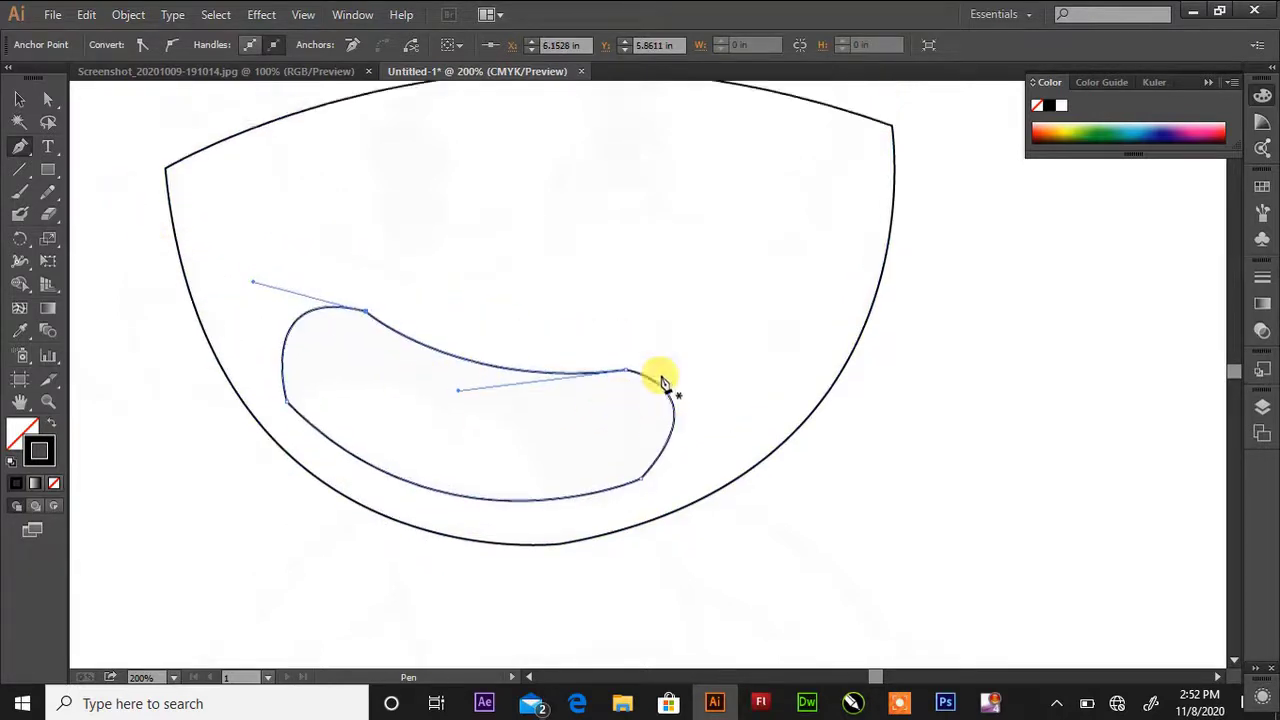
click(295, 340)
drag(225, 193, 207, 120)
click(529, 677)
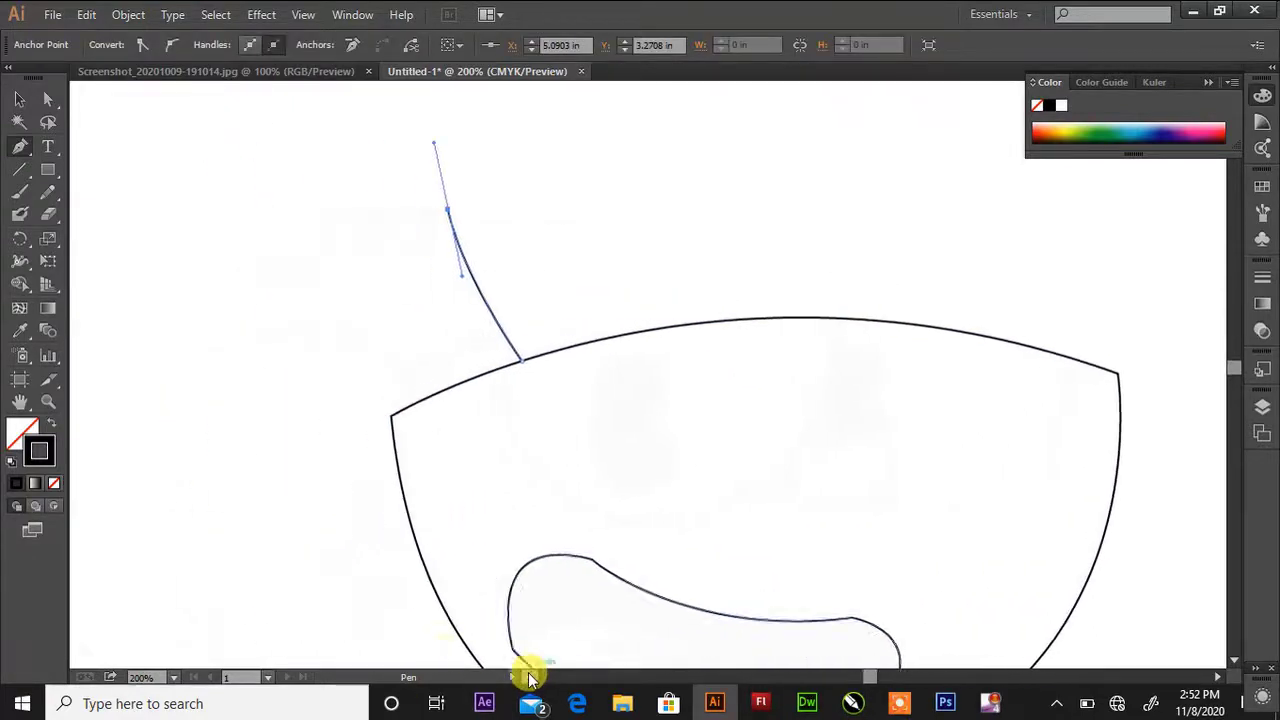
drag(285, 285, 218, 303)
key(ctrl+z)
click(515, 209)
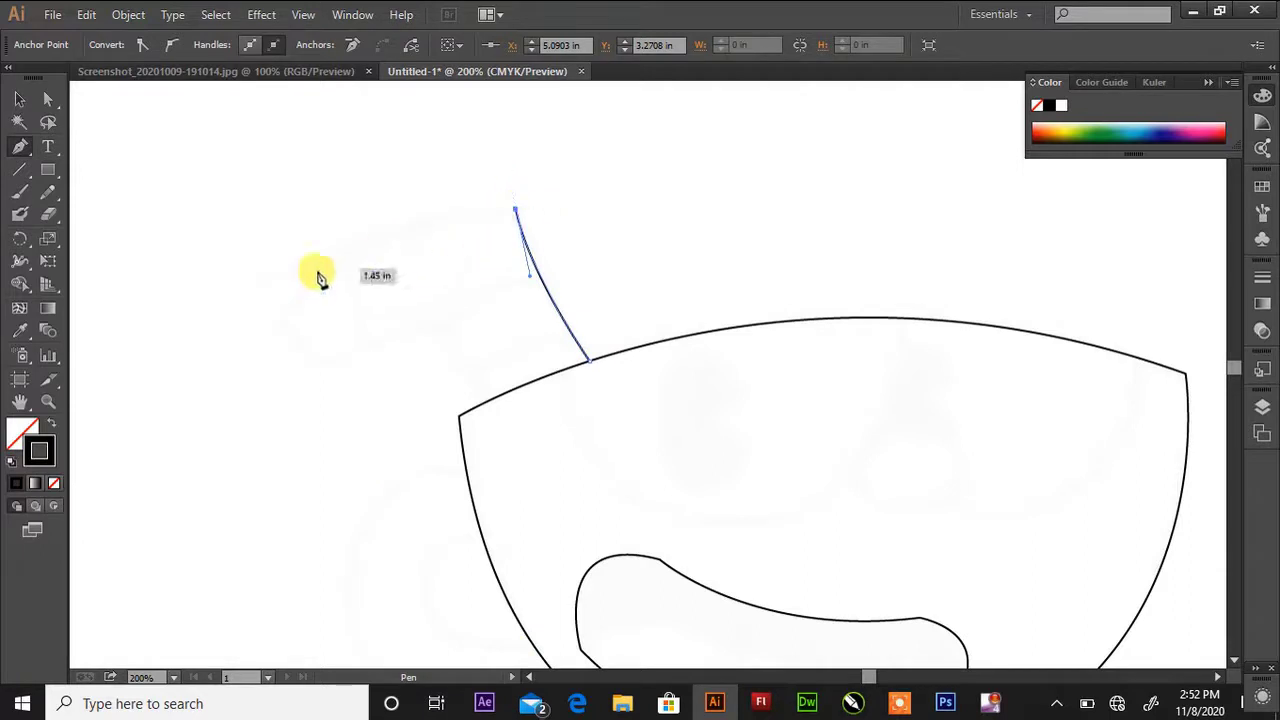
Continue the straw outline along its top edge, around the rounded left end and back down to the head's rim
drag(287, 277, 214, 334)
click(287, 277)
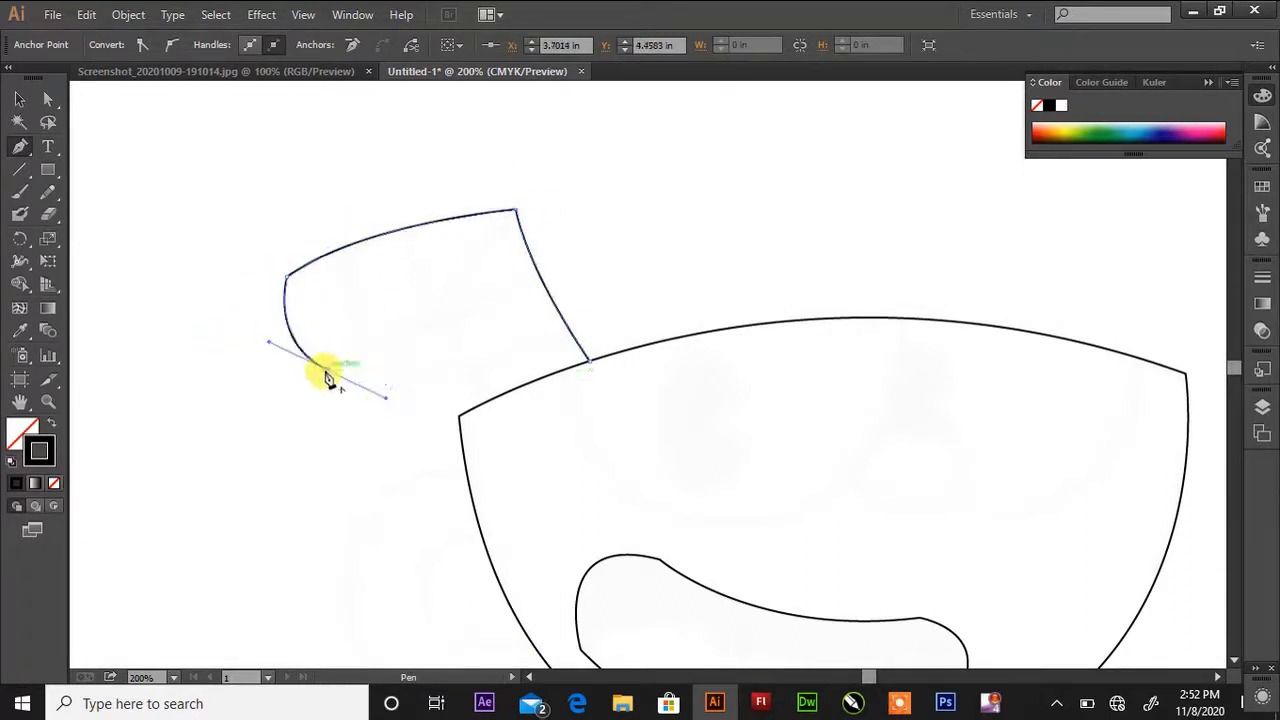
drag(327, 377, 327, 377)
drag(443, 328, 492, 330)
click(444, 325)
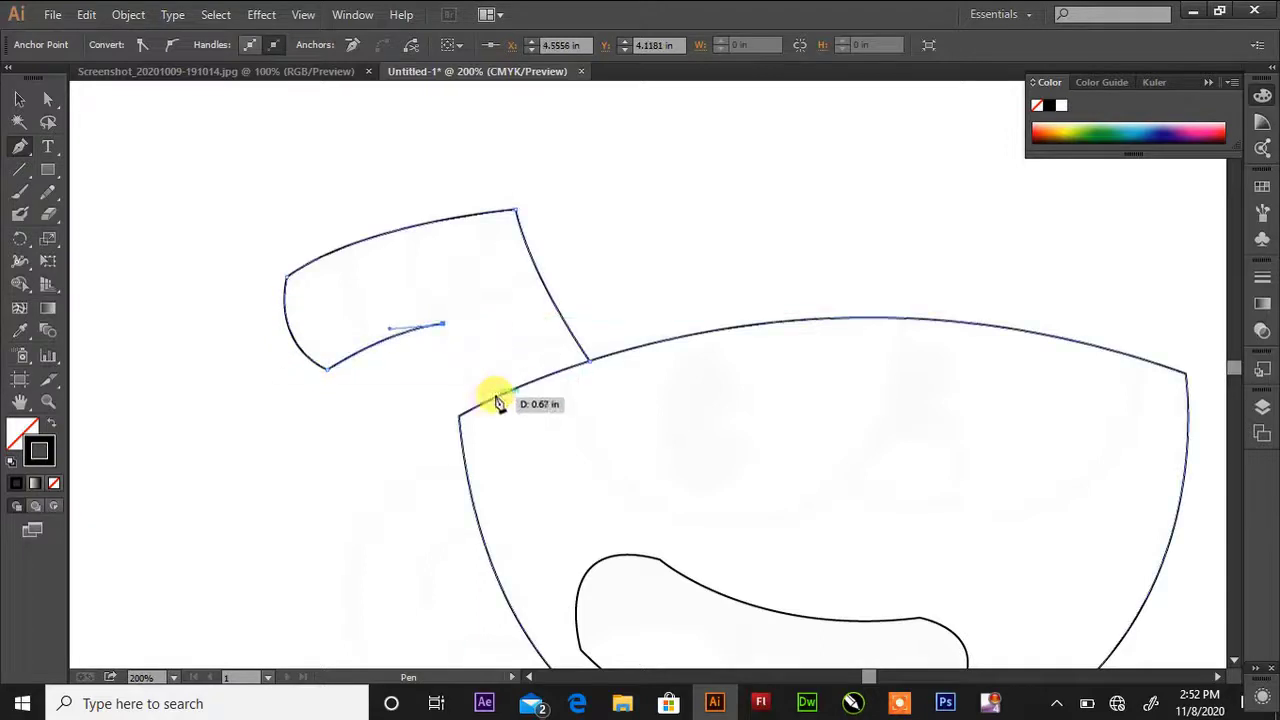
mouse_move(486, 401)
mouse_down()
mouse_move(505, 414)
mouse_move(503, 400)
mouse_up()
Draw the outer curve of the cup handle, starting and ending on the left side of the head
scroll(503, 400, down, 4)
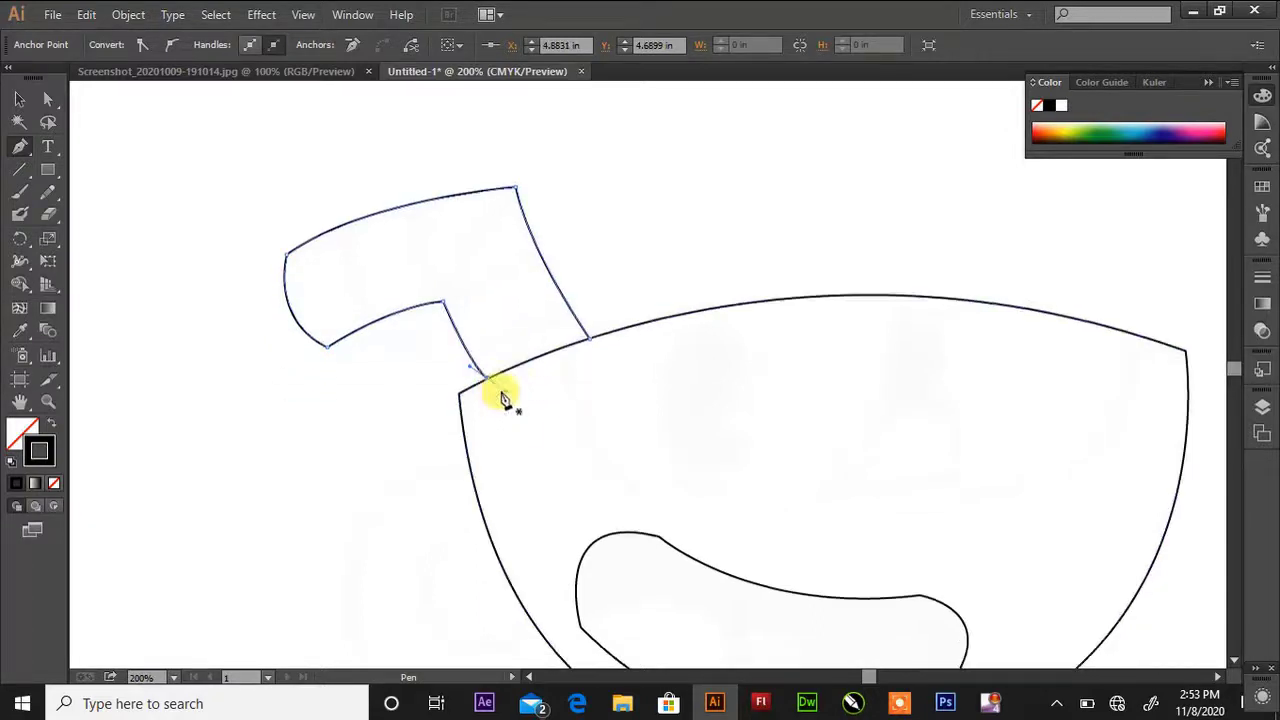
click(467, 316)
mouse_move(357, 489)
mouse_down()
mouse_move(391, 651)
mouse_move(360, 488)
mouse_up()
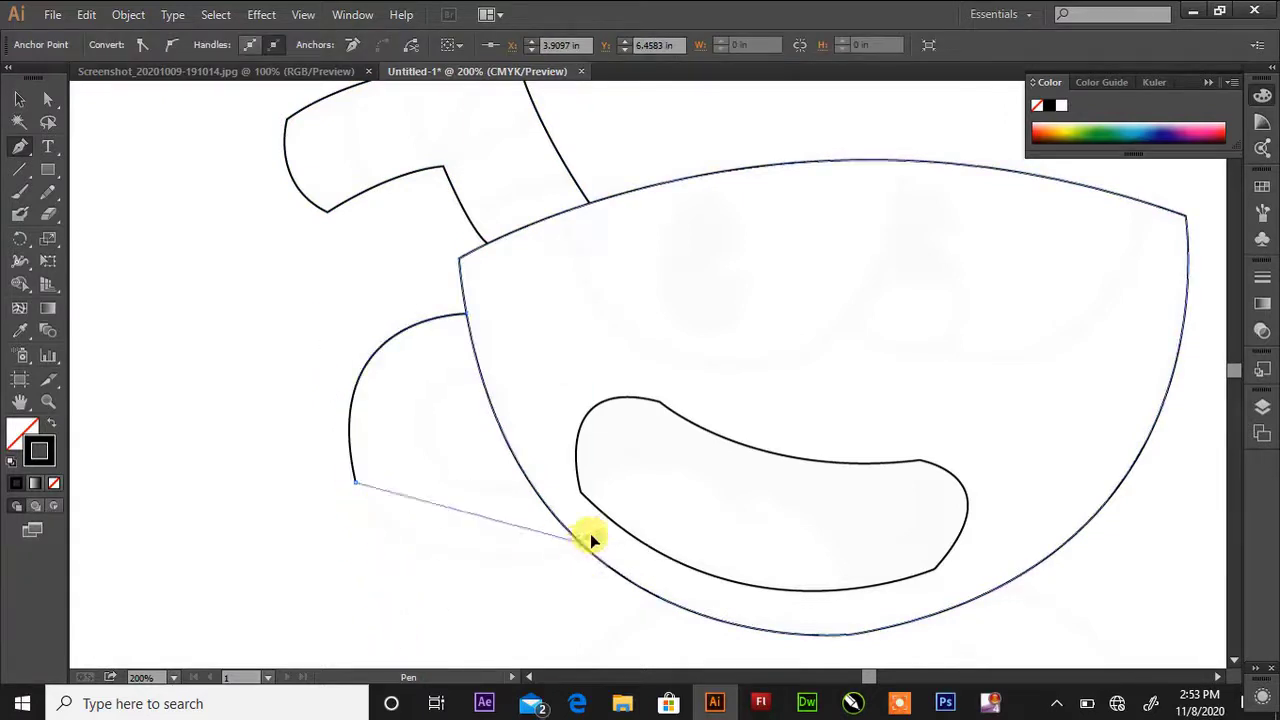
drag(580, 543, 738, 466)
key(p)
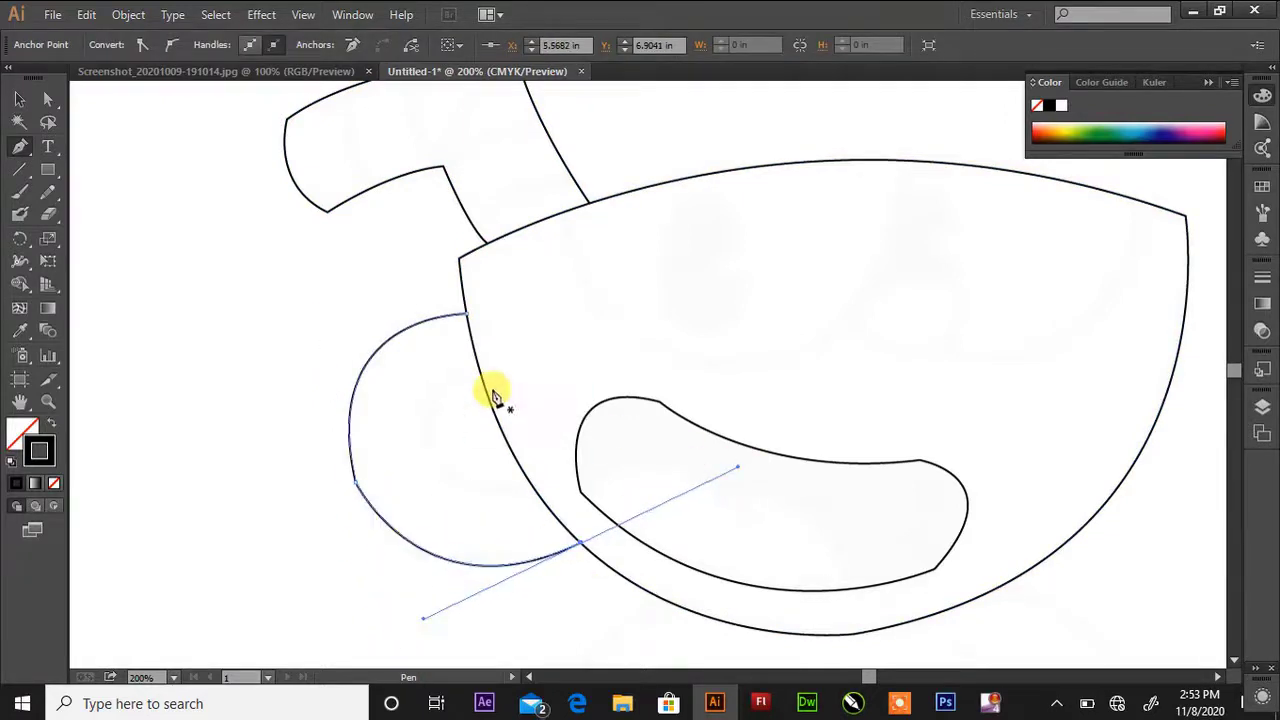
Draw the smaller inner curve of the cup handle, with both ends on the head outline
click(480, 373)
mouse_move(427, 446)
mouse_down()
mouse_move(438, 481)
mouse_move(420, 437)
mouse_move(437, 508)
mouse_move(420, 443)
mouse_up()
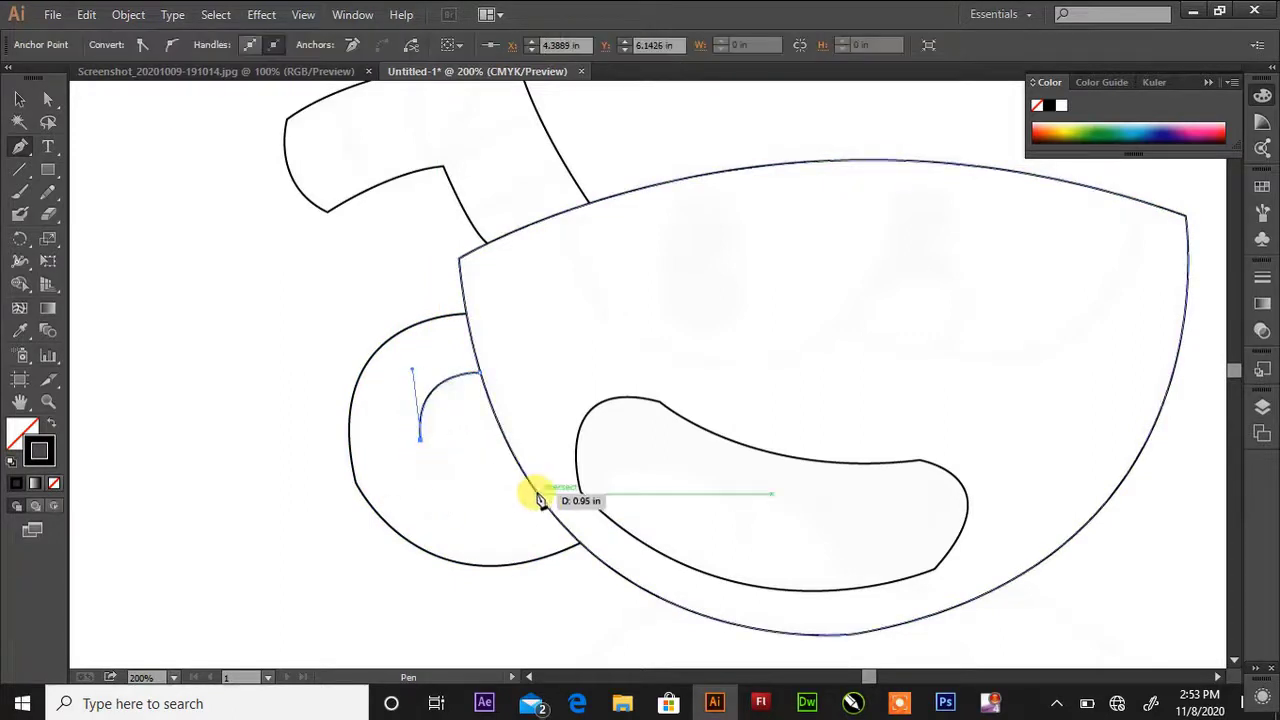
drag(532, 484, 611, 446)
scroll(849, 534, down, 2)
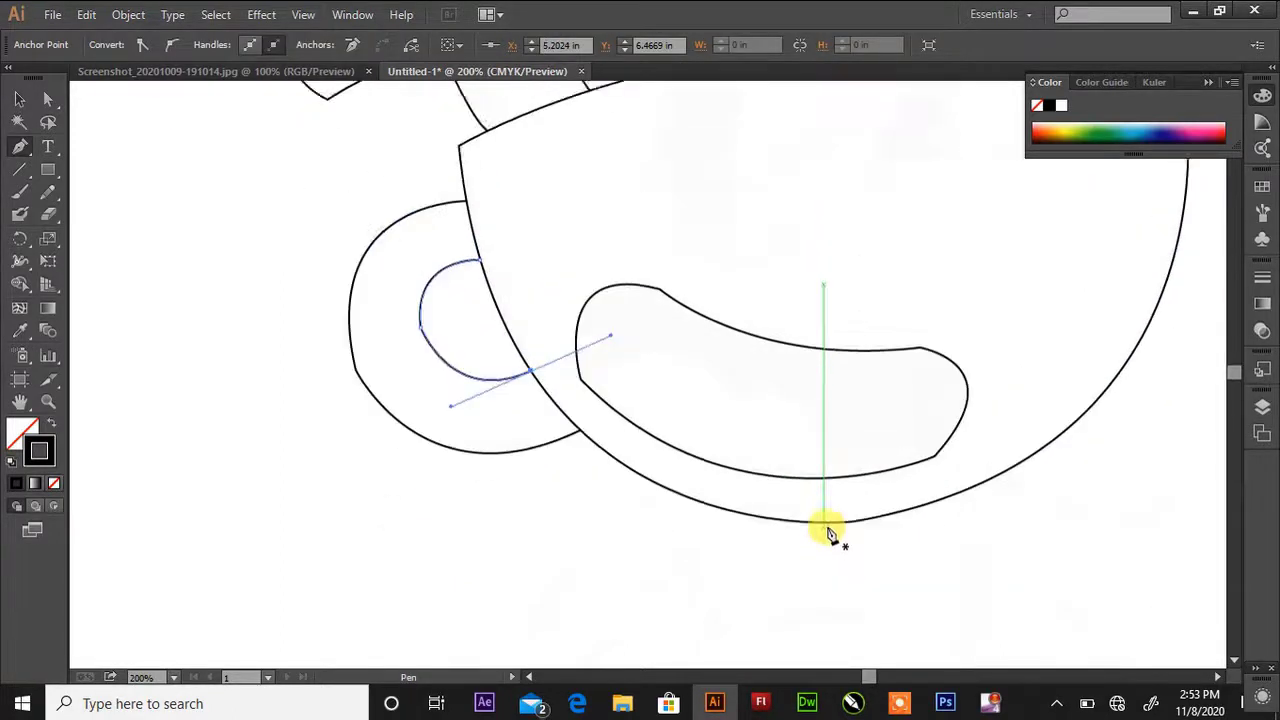
Draw three separate curved stripe lines across the straw's bent end, the last one joining the two corners of the bend
scroll(829, 529, up, 4)
click(371, 278)
drag(349, 178, 366, 118)
key(p)
click(419, 156)
drag(440, 257, 438, 314)
key(p)
click(516, 142)
key(p)
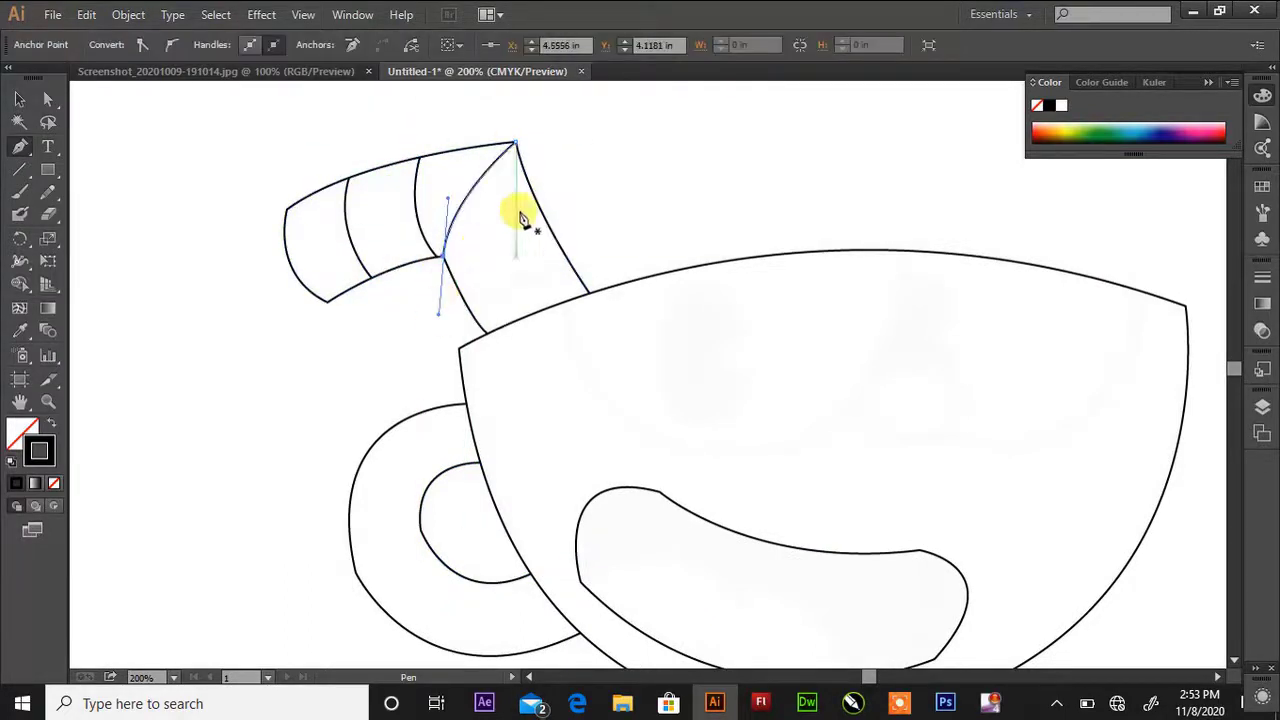
Add curved stripe lines across the straw's lower stem between the bend and the head's rim
click(538, 207)
drag(445, 262, 460, 355)
key(p)
click(571, 266)
Draw the left arm as a curved sleeve shape running from under the head to a rounded wrist end and back
scroll(677, 350, down, 8)
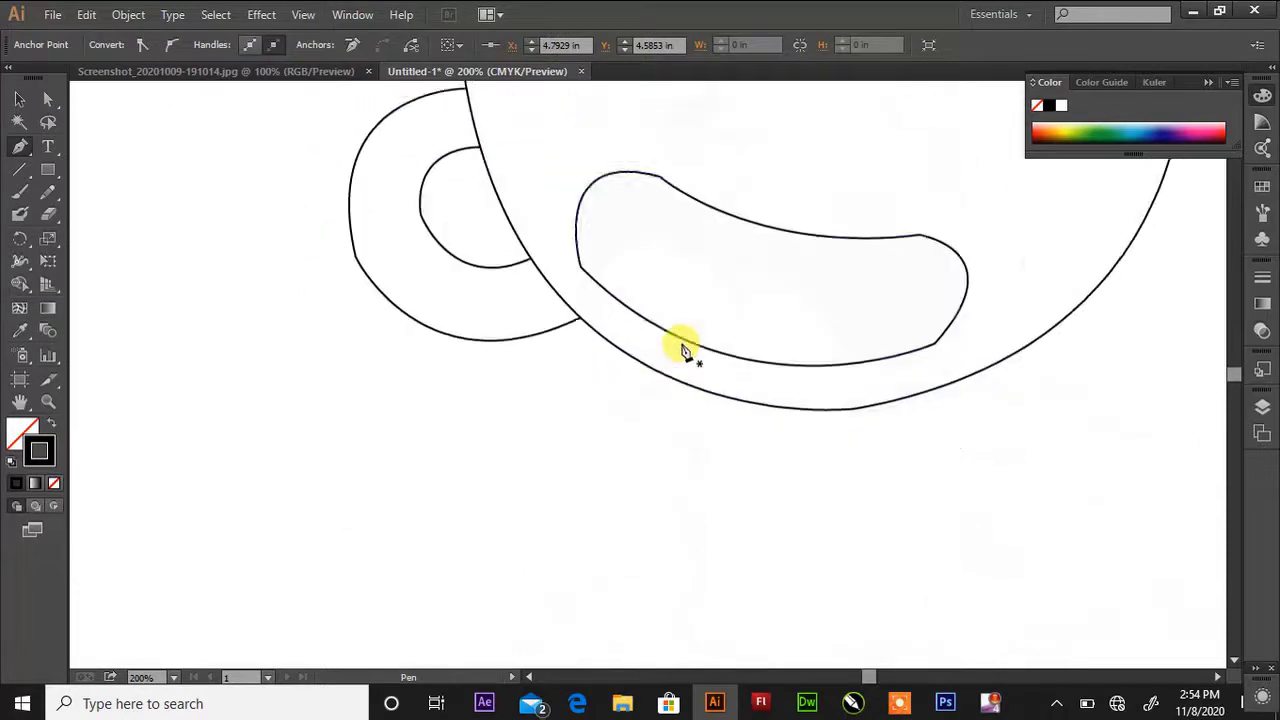
click(668, 272)
scroll(668, 272, down, 3)
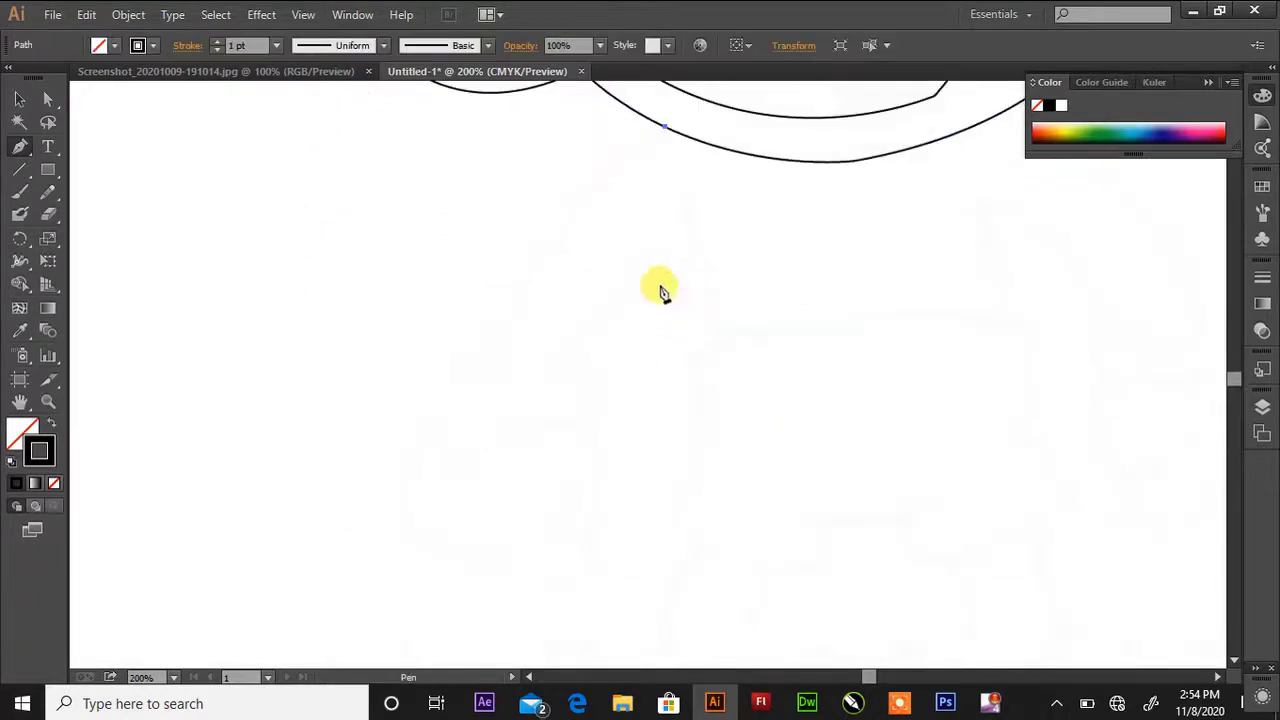
drag(486, 371, 449, 531)
click(486, 371)
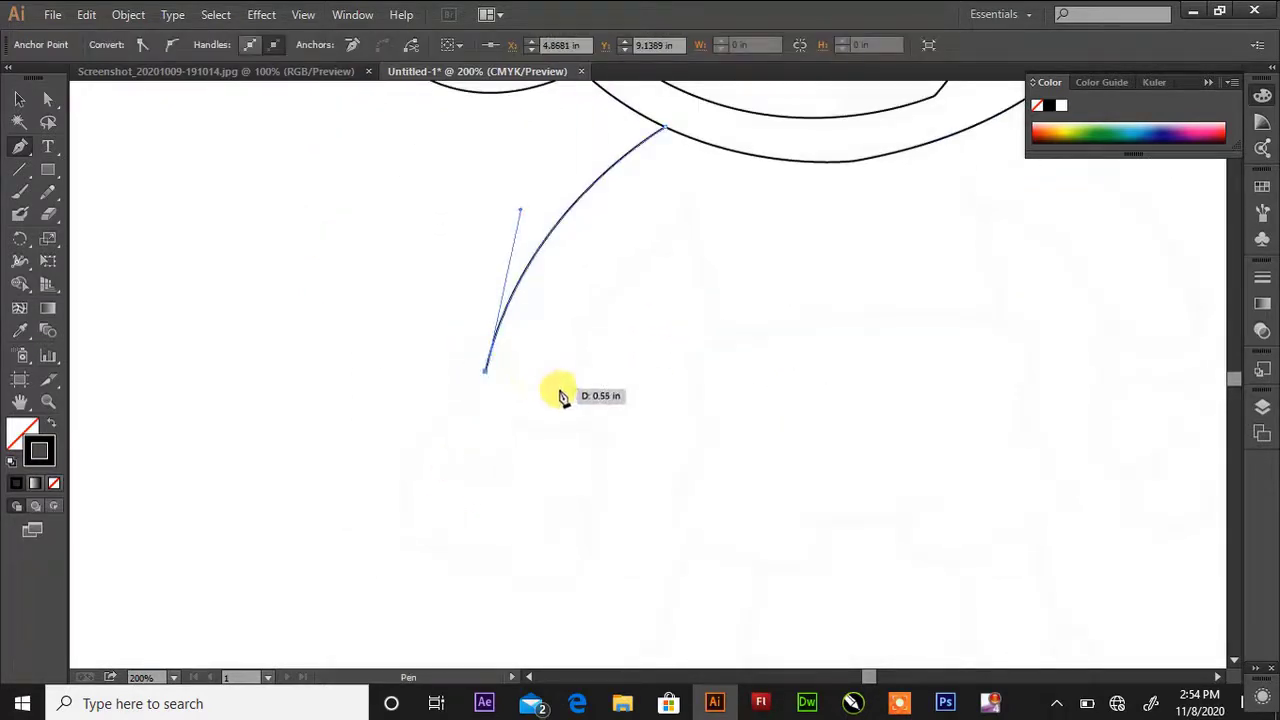
drag(560, 391, 608, 366)
drag(686, 217, 777, 166)
scroll(762, 265, down, 2)
Draw the two sides of the torso as separate curved lines below the head
scroll(762, 265, up, 3)
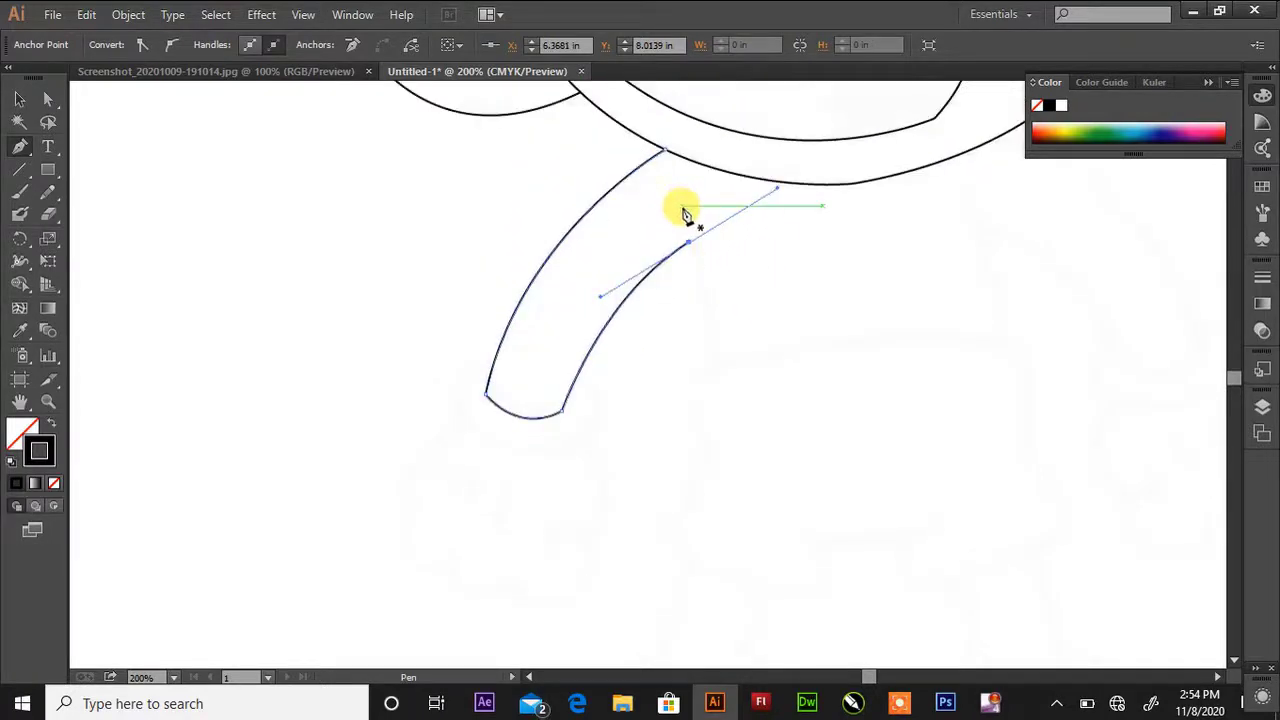
click(681, 207)
drag(714, 365, 707, 410)
drag(717, 470, 716, 471)
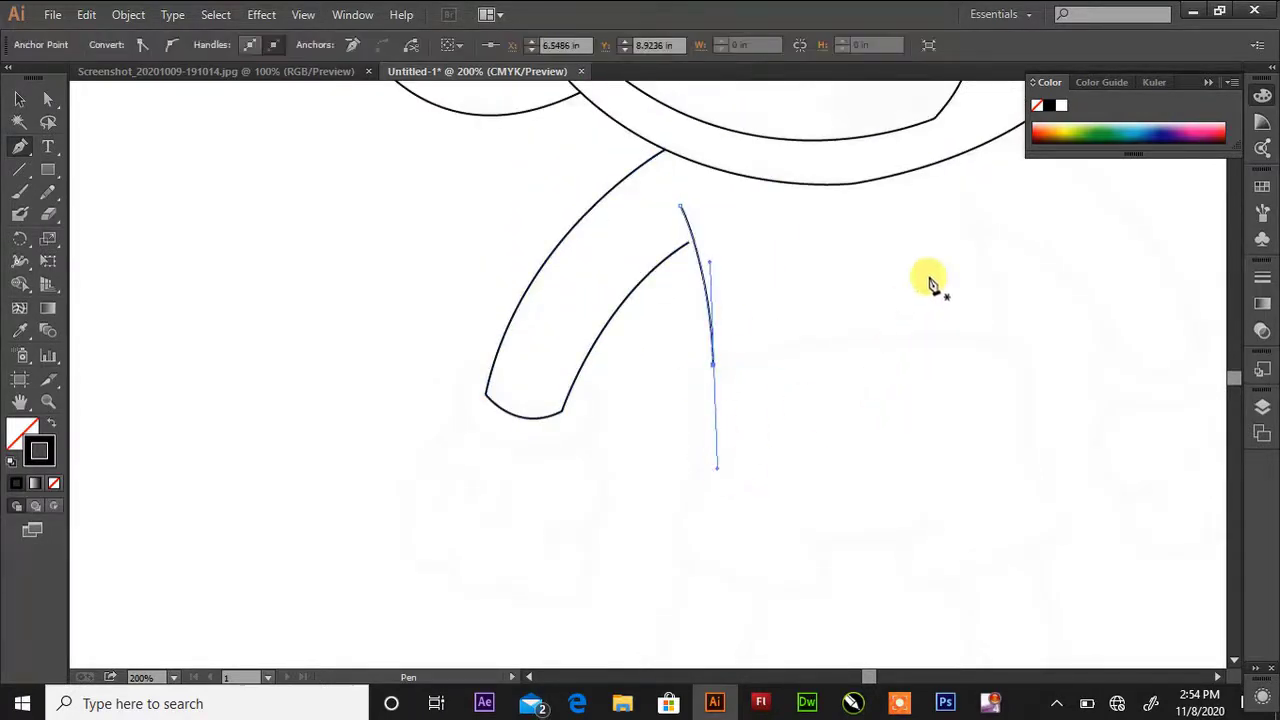
ctrl+click(955, 190)
click(952, 185)
drag(1004, 341, 1013, 450)
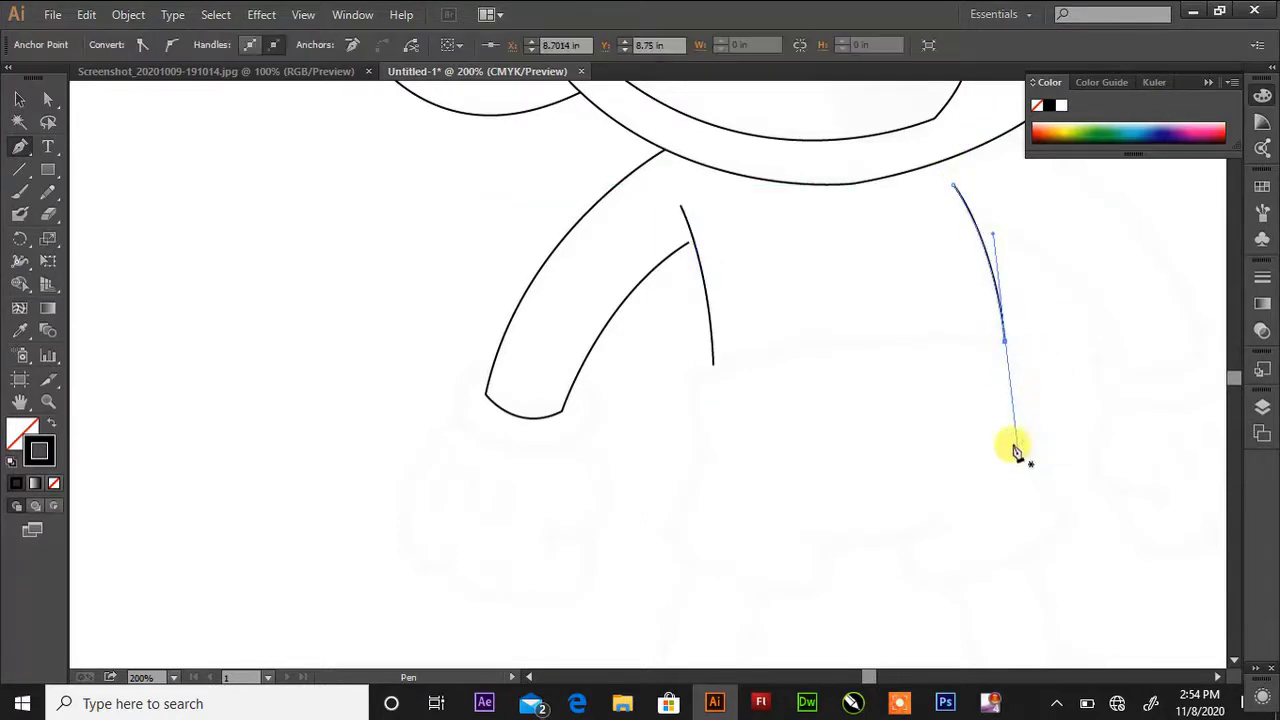
Draw the upper part of the shorts with an arched waistline and a short curved line down each side
click(713, 473)
drag(688, 379, 690, 357)
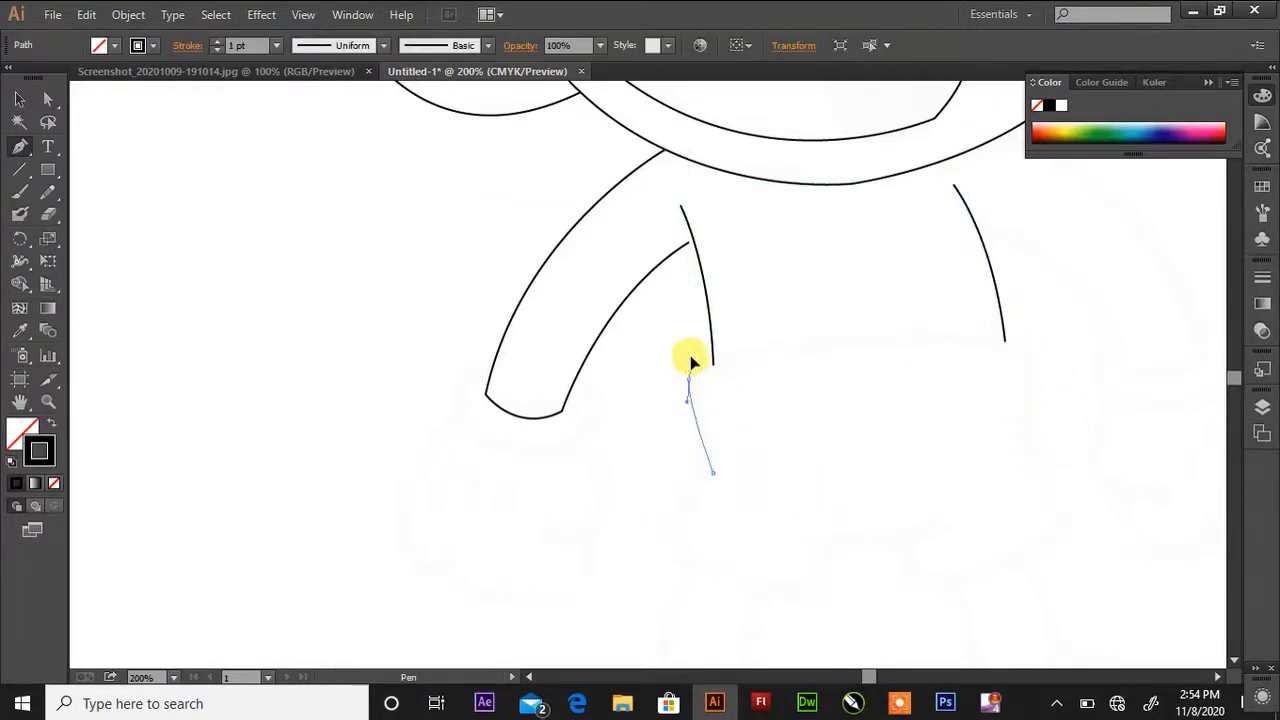
click(689, 378)
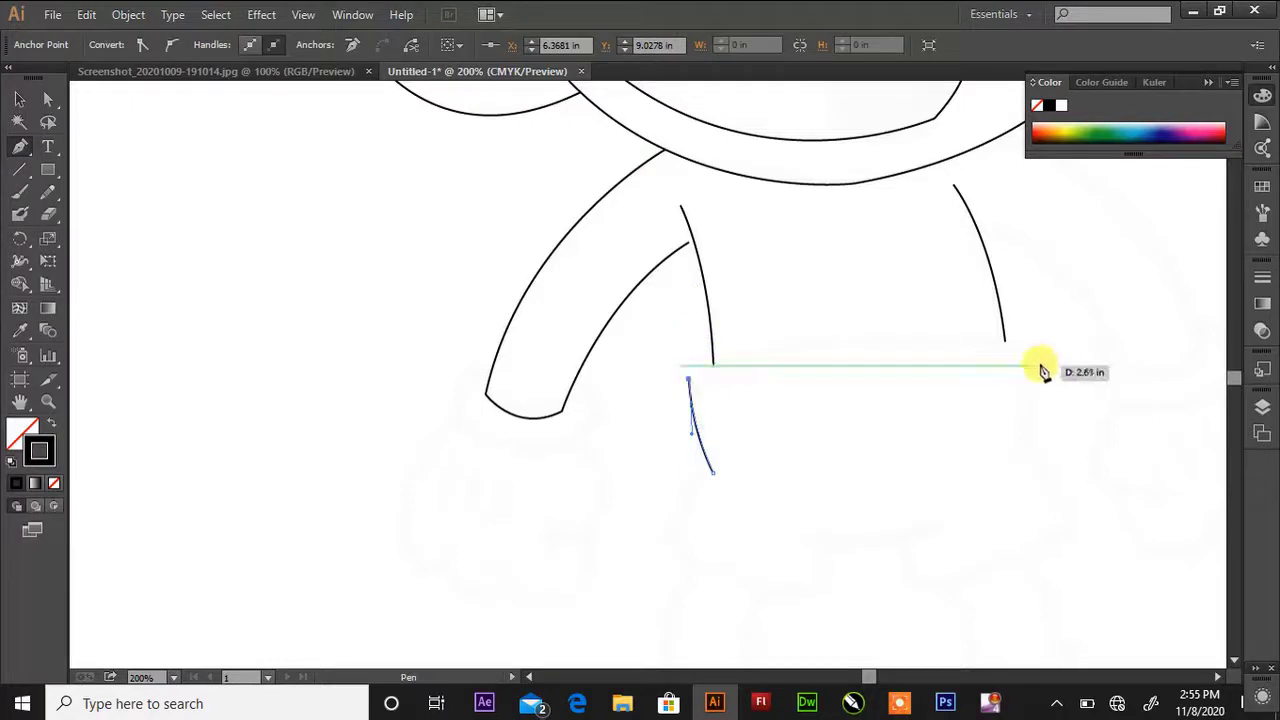
drag(1030, 358, 1200, 420)
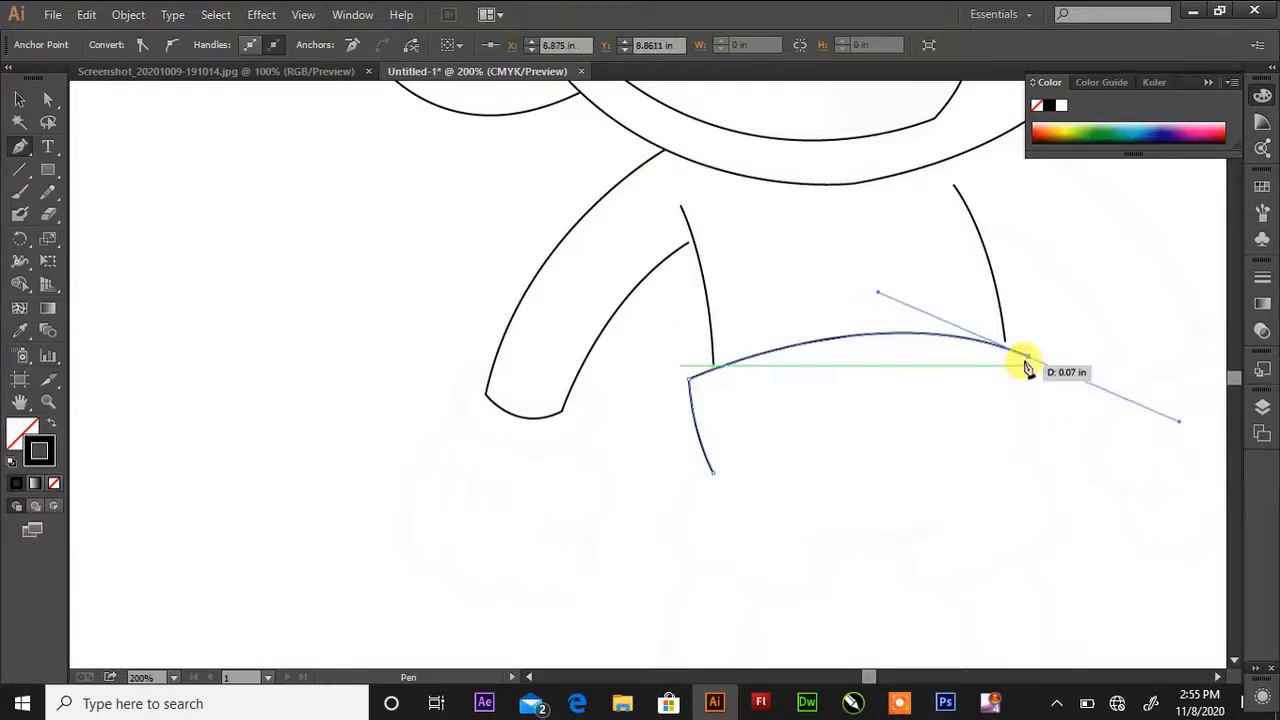
drag(1028, 358, 993, 509)
key(p)
Draw the rounded glove cuff around the wrist end of the left arm
scroll(1045, 443, down, 5)
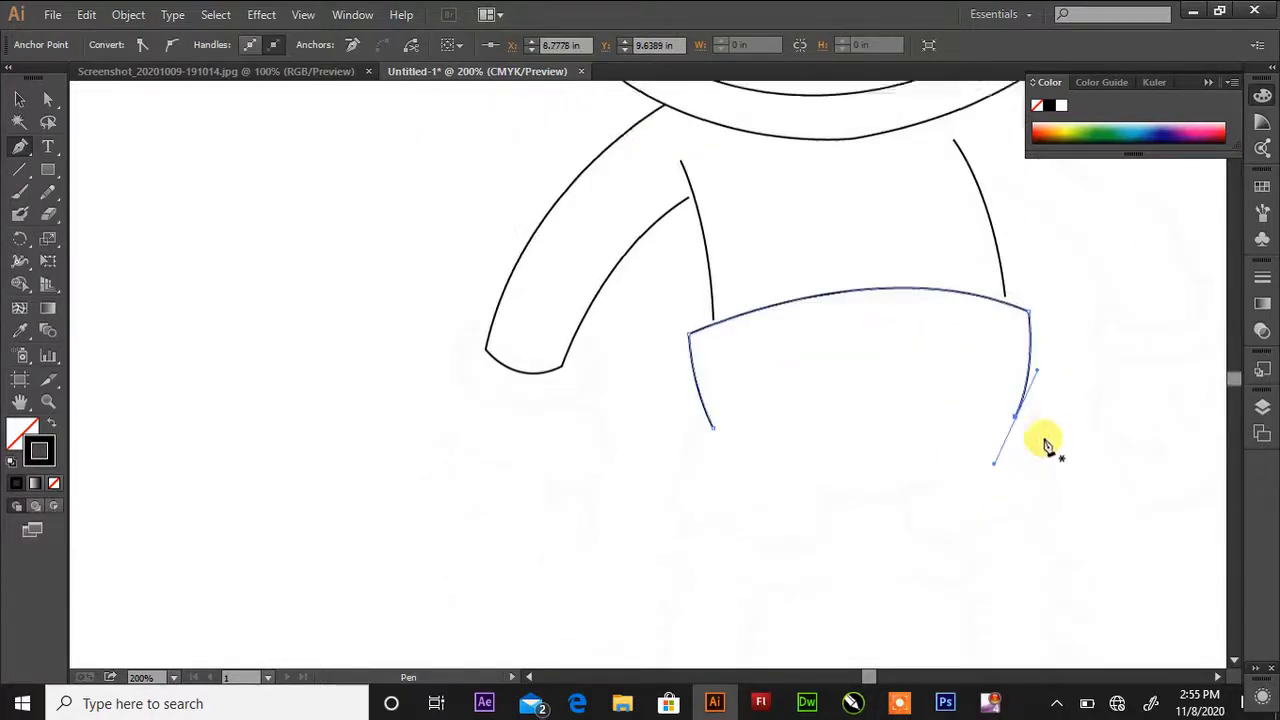
click(574, 266)
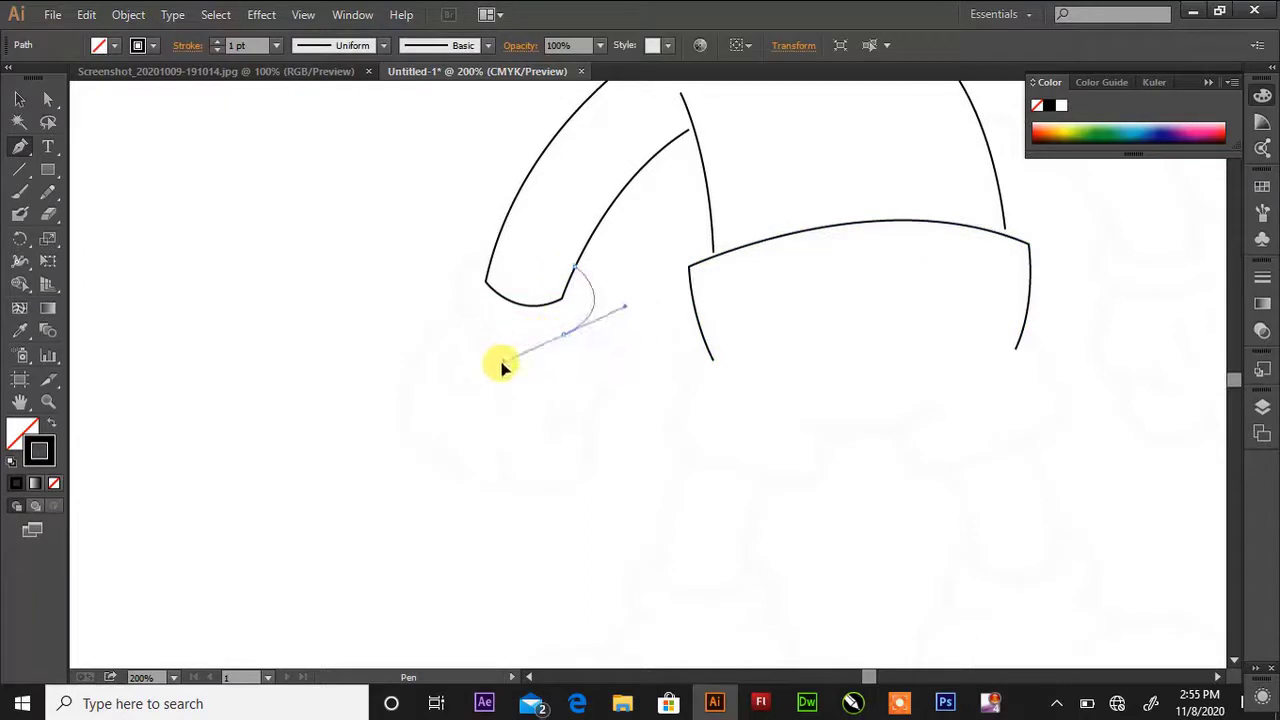
drag(502, 367, 502, 367)
click(563, 333)
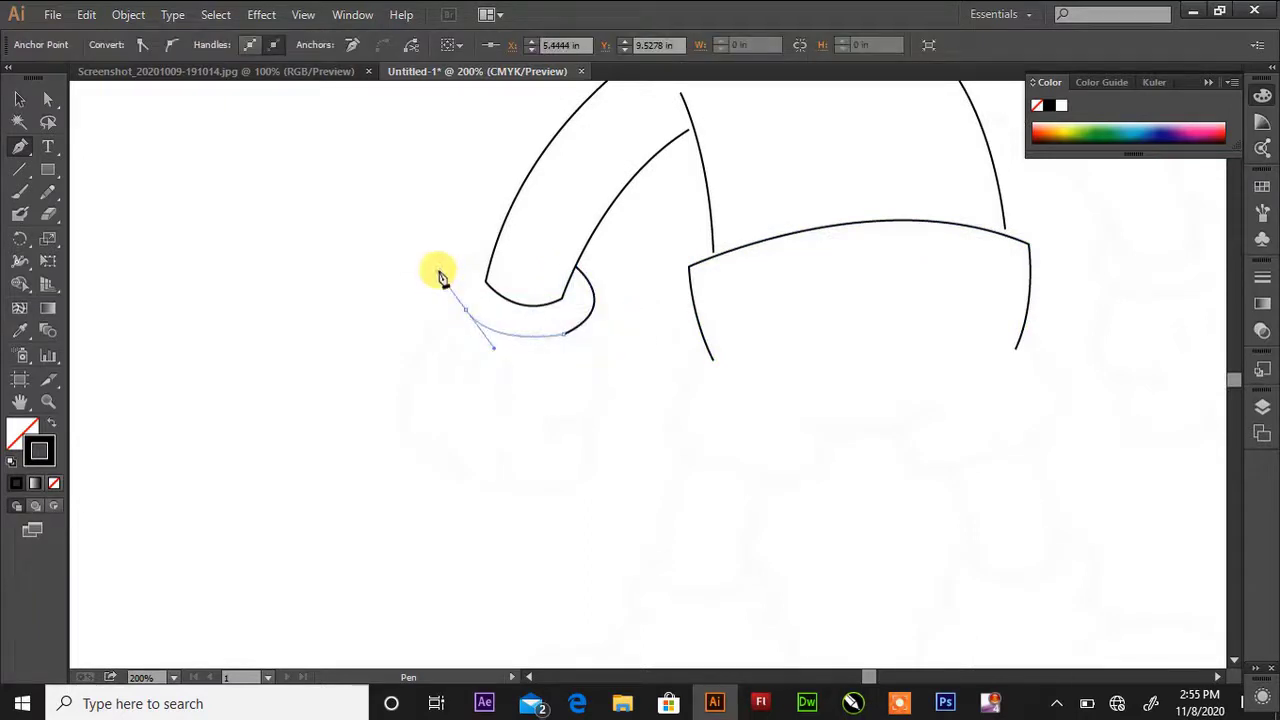
click(465, 309)
drag(441, 278, 548, 245)
Outline the shorts' left leg with straight sides and a curved hem, and add the curved crotch line as a separate path
scroll(600, 290, up, 1)
click(702, 384)
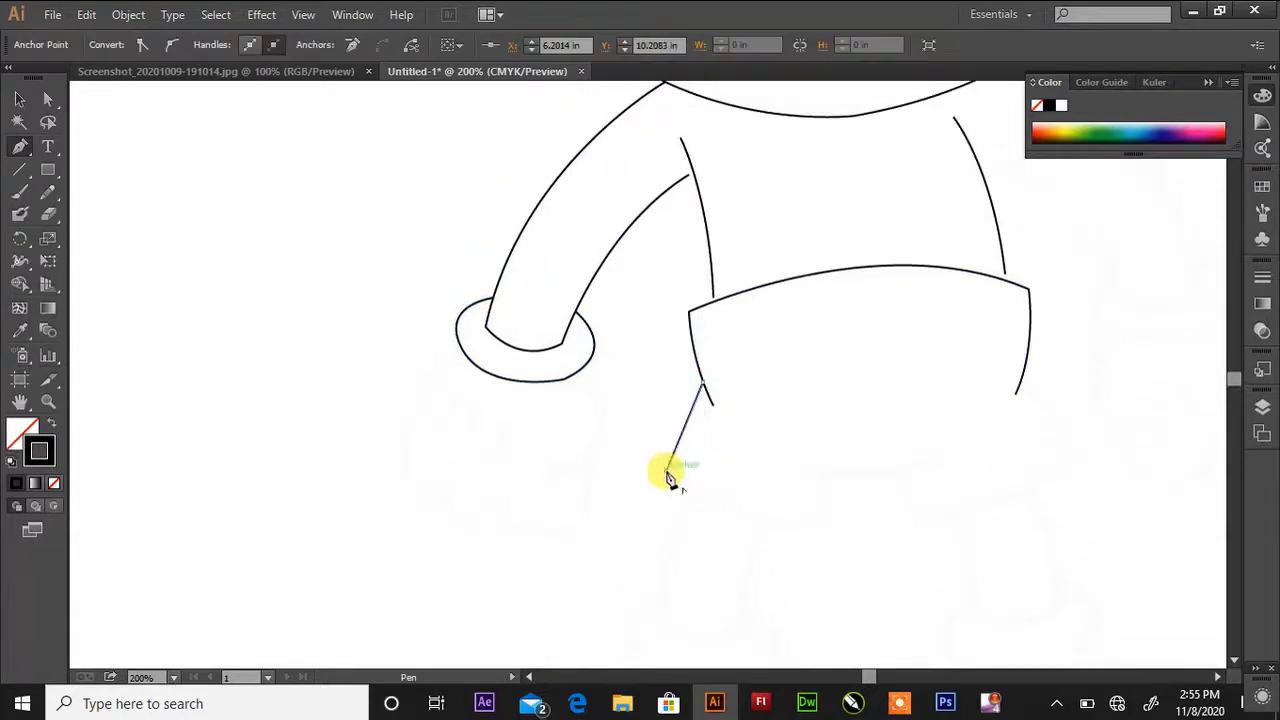
click(667, 472)
mouse_move(822, 525)
mouse_down()
mouse_move(934, 514)
mouse_move(880, 528)
mouse_move(828, 505)
mouse_up()
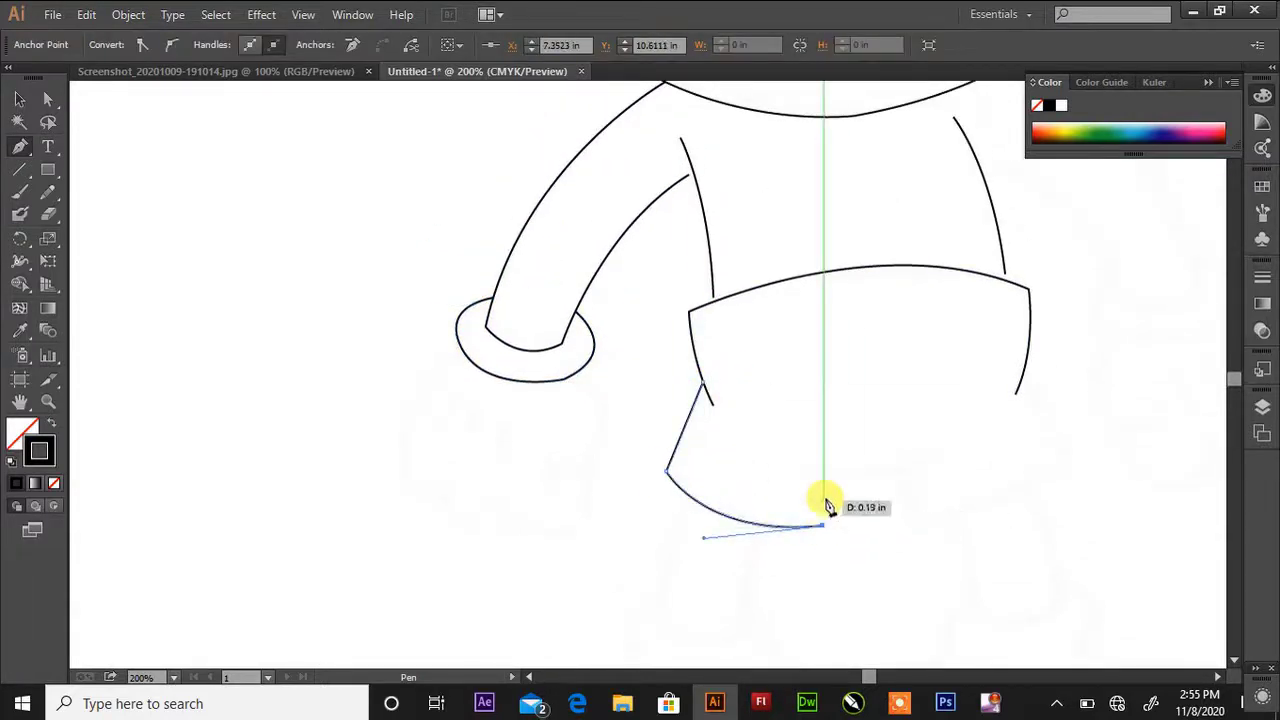
key(Return)
click(797, 462)
drag(938, 455, 1003, 410)
key(Return)
Outline the shorts' right leg with a straight outer side, a curved hem and a short inner edge up to the crotch line
click(1023, 381)
click(1069, 456)
mouse_move(910, 516)
mouse_down()
mouse_move(820, 500)
mouse_move(890, 522)
mouse_up()
click(910, 516)
click(897, 473)
key(Return)
Draw the left leg below the shorts, with curved sides and a rounded lower end, starting and ending on the hem
scroll(902, 490, down, 3)
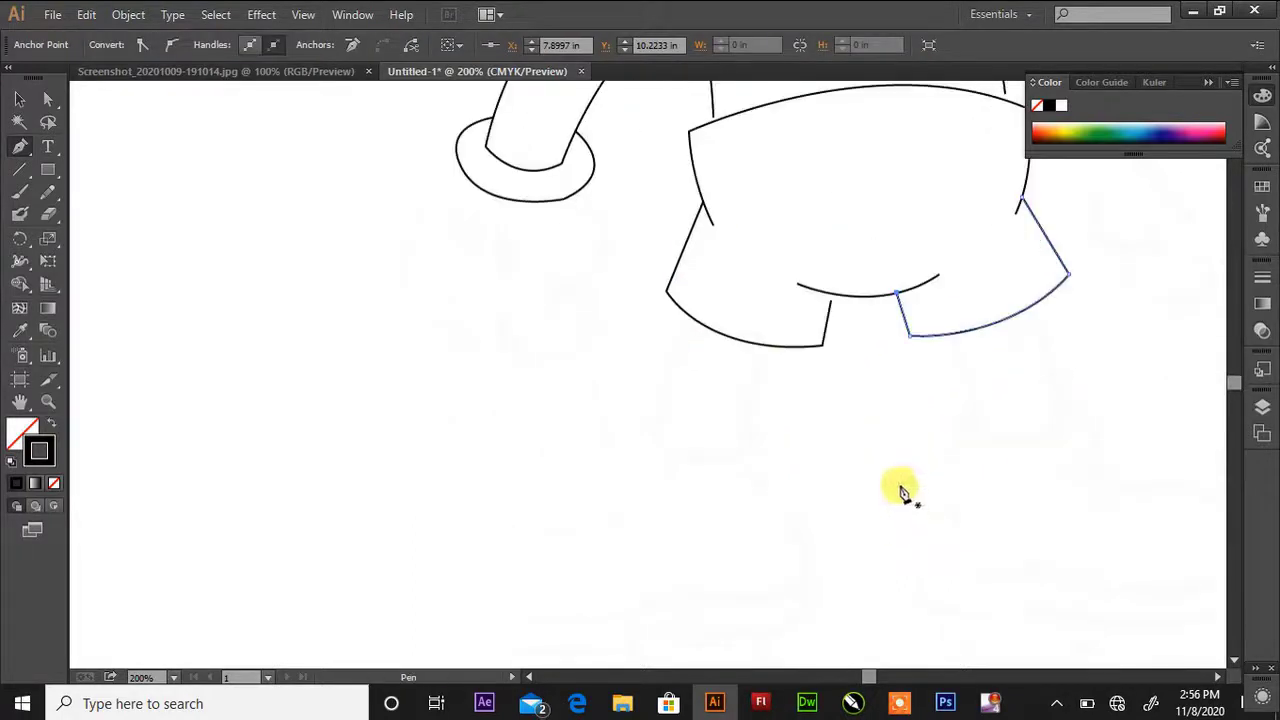
click(688, 322)
key(Return)
scroll(670, 390, down, 1)
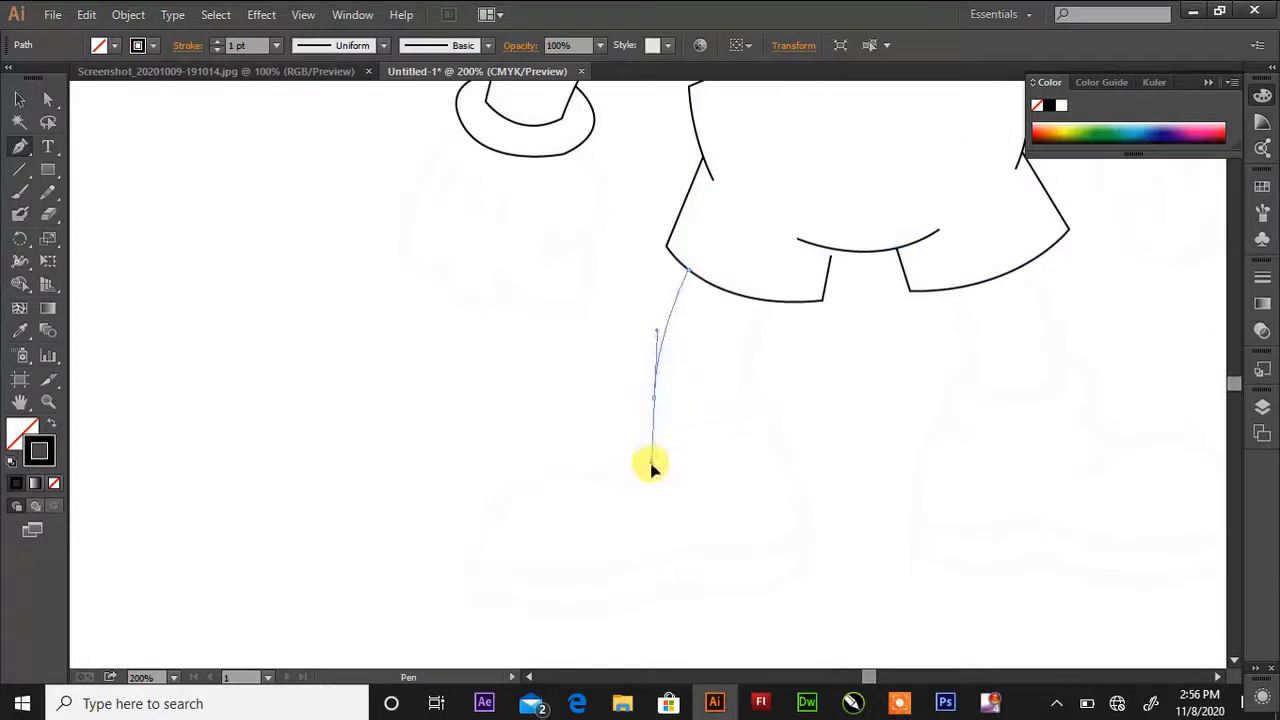
drag(652, 465, 652, 465)
click(654, 398)
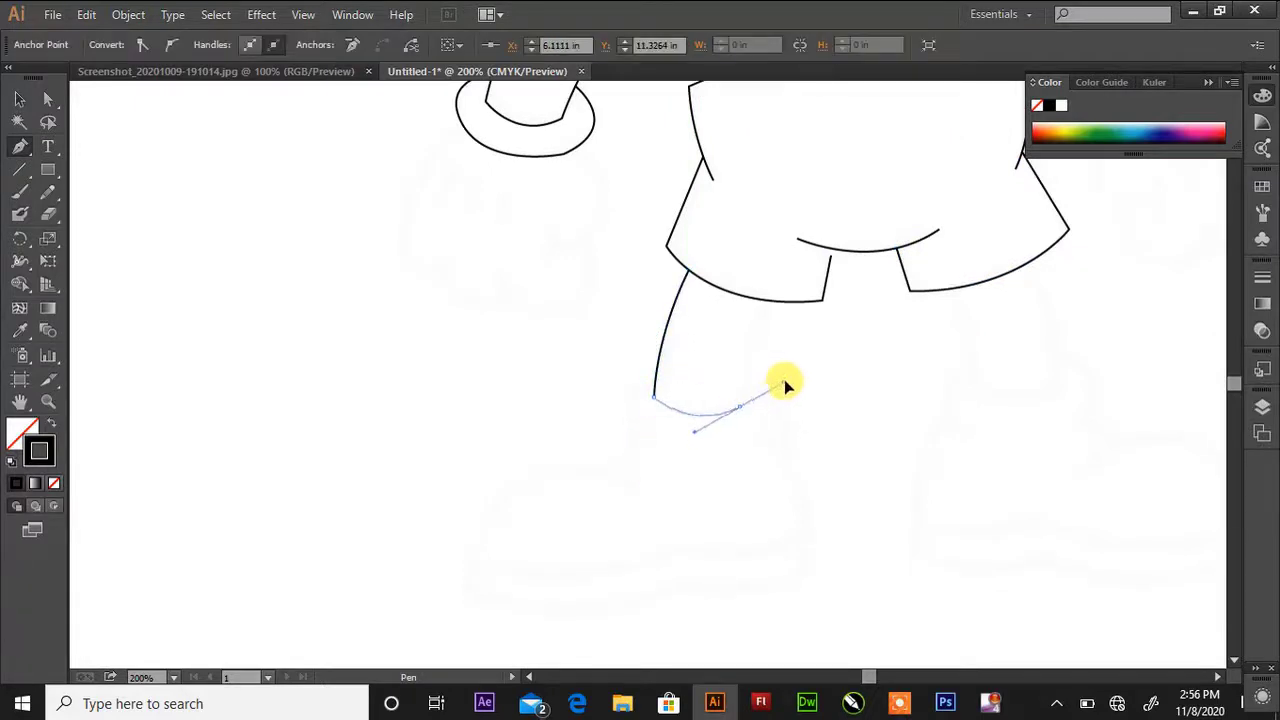
drag(745, 413, 742, 410)
click(740, 408)
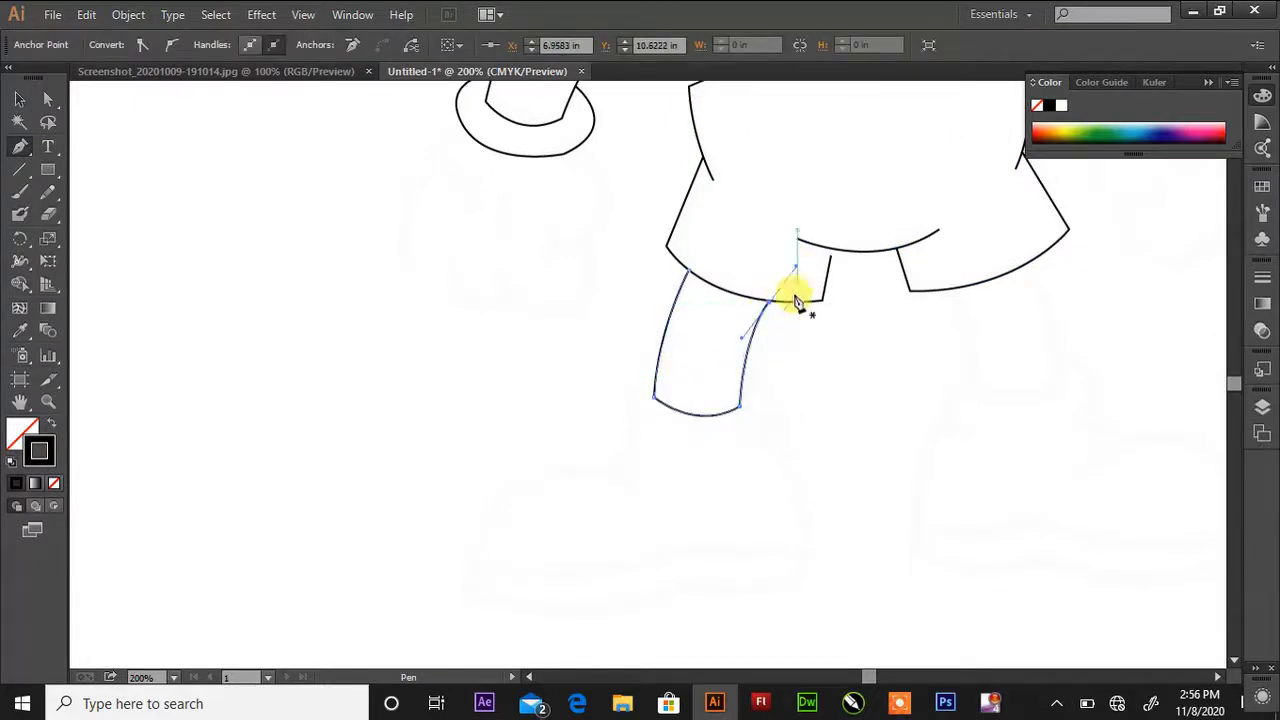
Draw the rounded thumb of the left glove as a curved path starting at the cuff's lower edge
scroll(795, 310, up, 2)
click(572, 240)
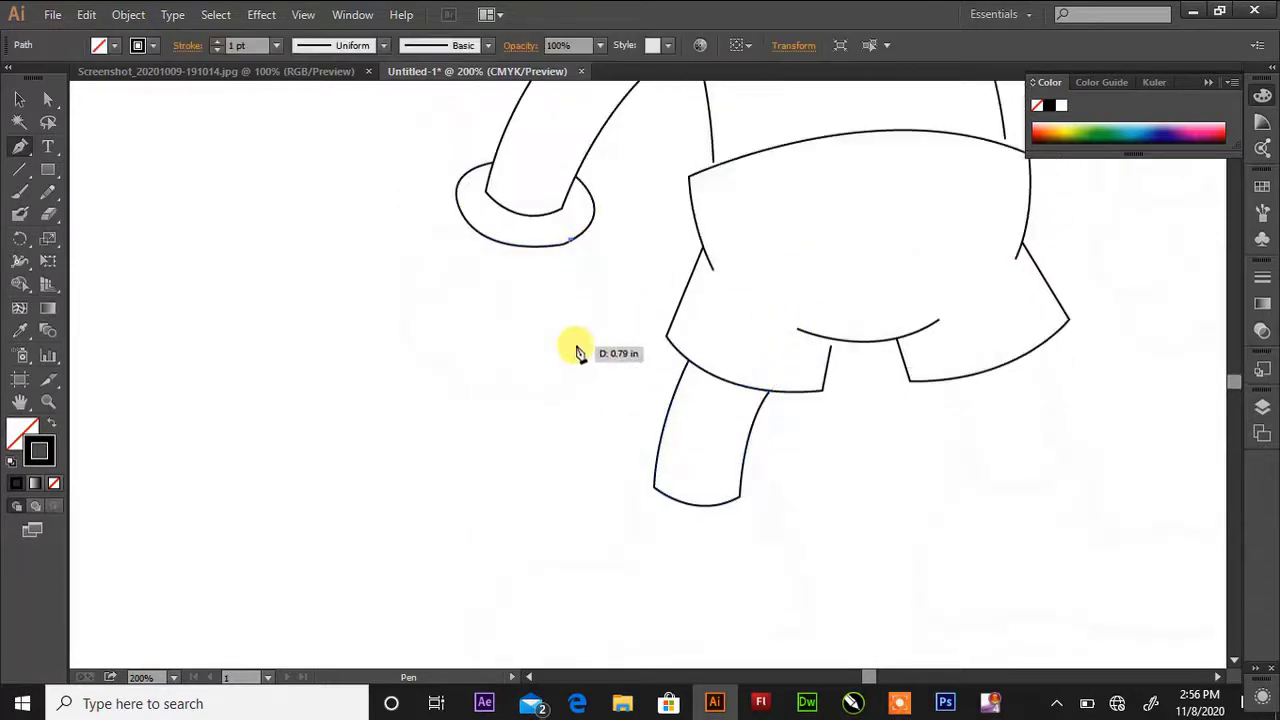
drag(600, 343, 535, 320)
click(605, 297)
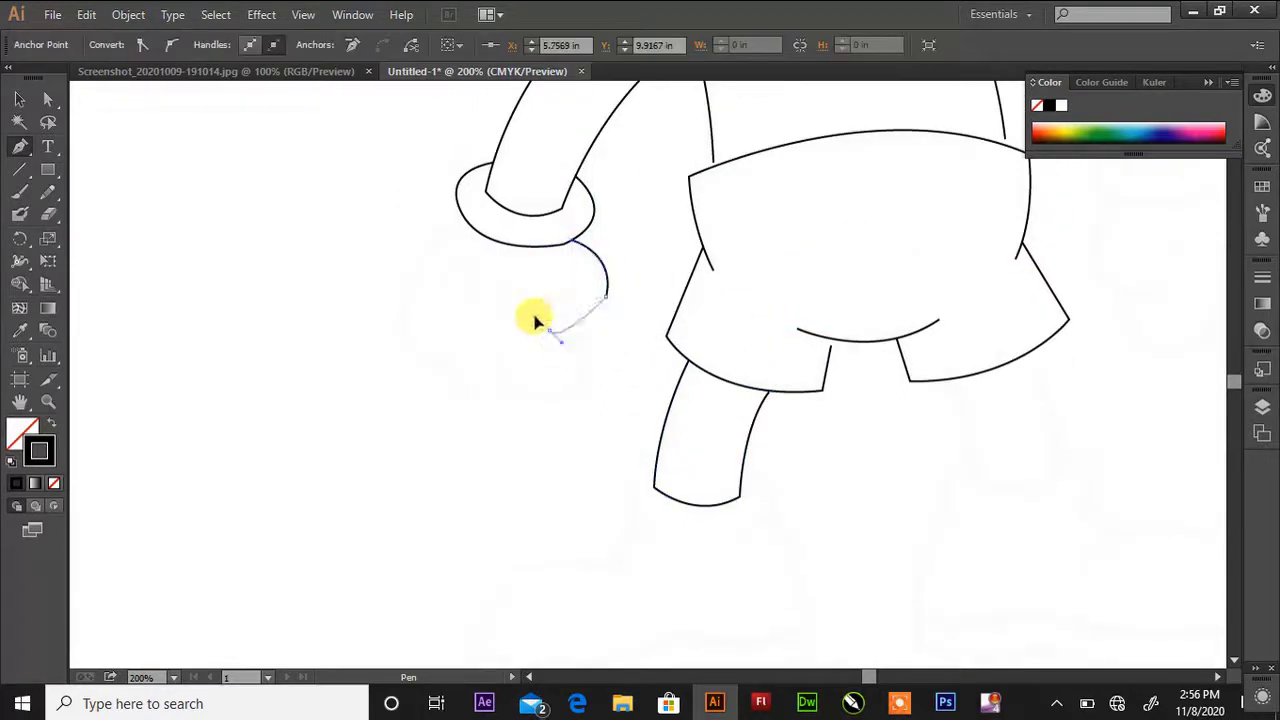
Draw two rounded finger lobes side by side along the lower edge of the left glove, below the thumb
click(495, 360)
drag(552, 400, 617, 394)
key(ctrl+z)
click(560, 400)
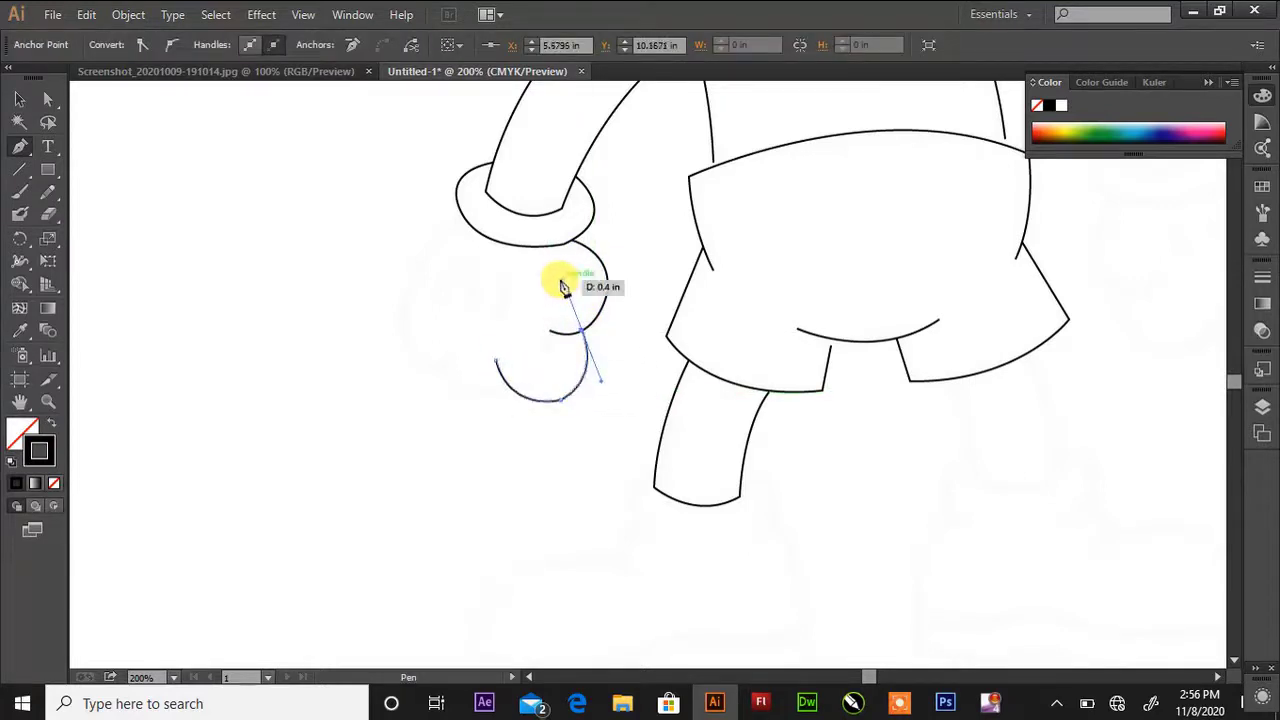
click(451, 341)
drag(513, 390, 604, 374)
key(ctrl+z)
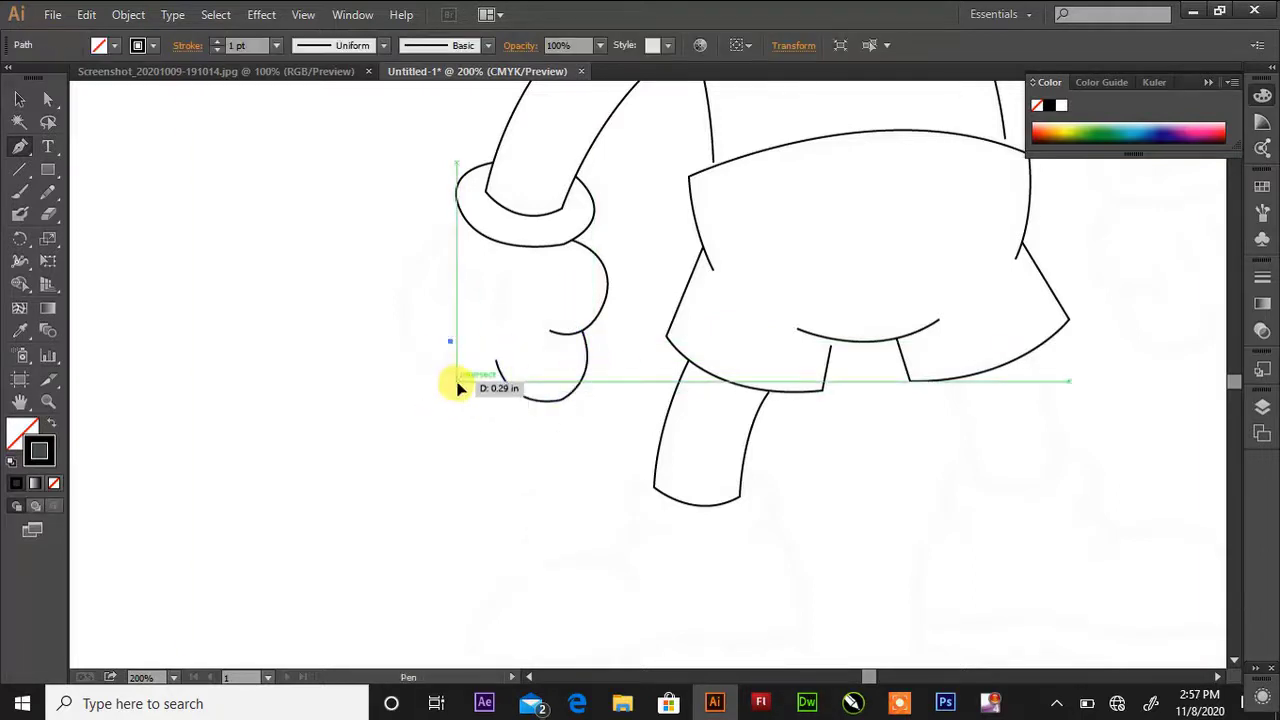
drag(457, 381, 553, 383)
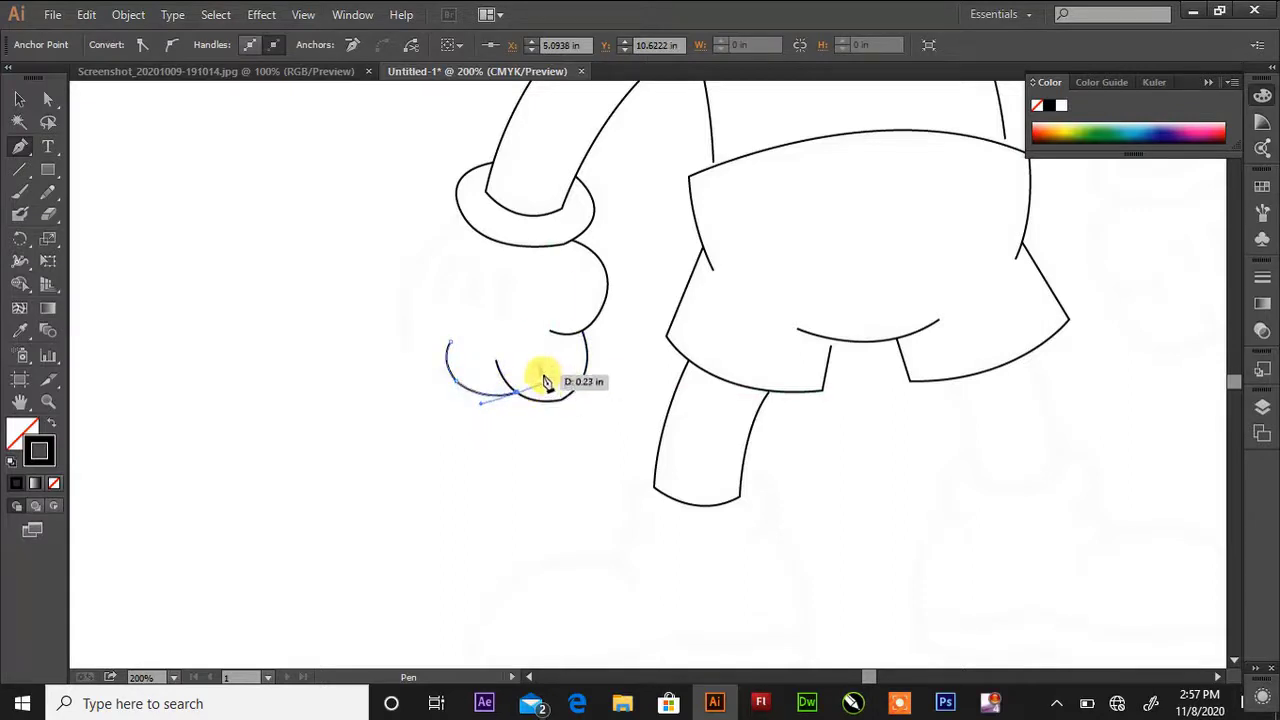
Draw the outer side of the left glove as a curve from the cuff around to the outermost finger lobe
click(462, 216)
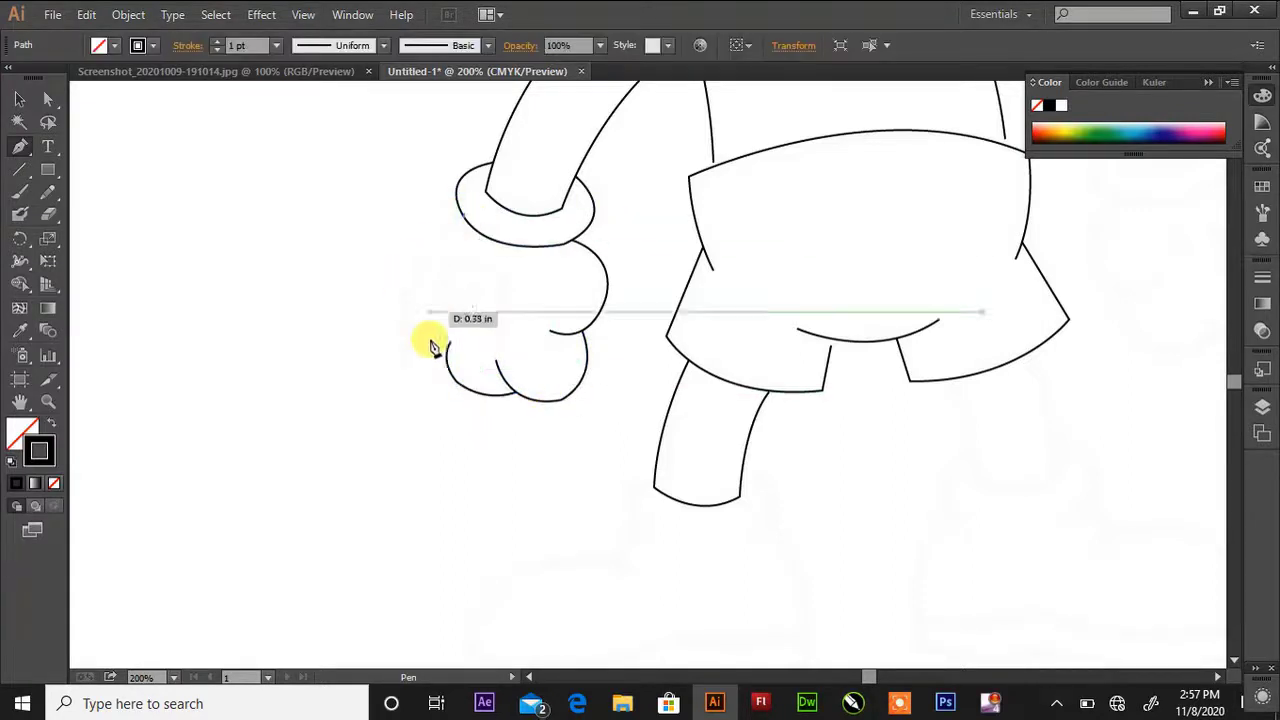
drag(452, 375, 571, 400)
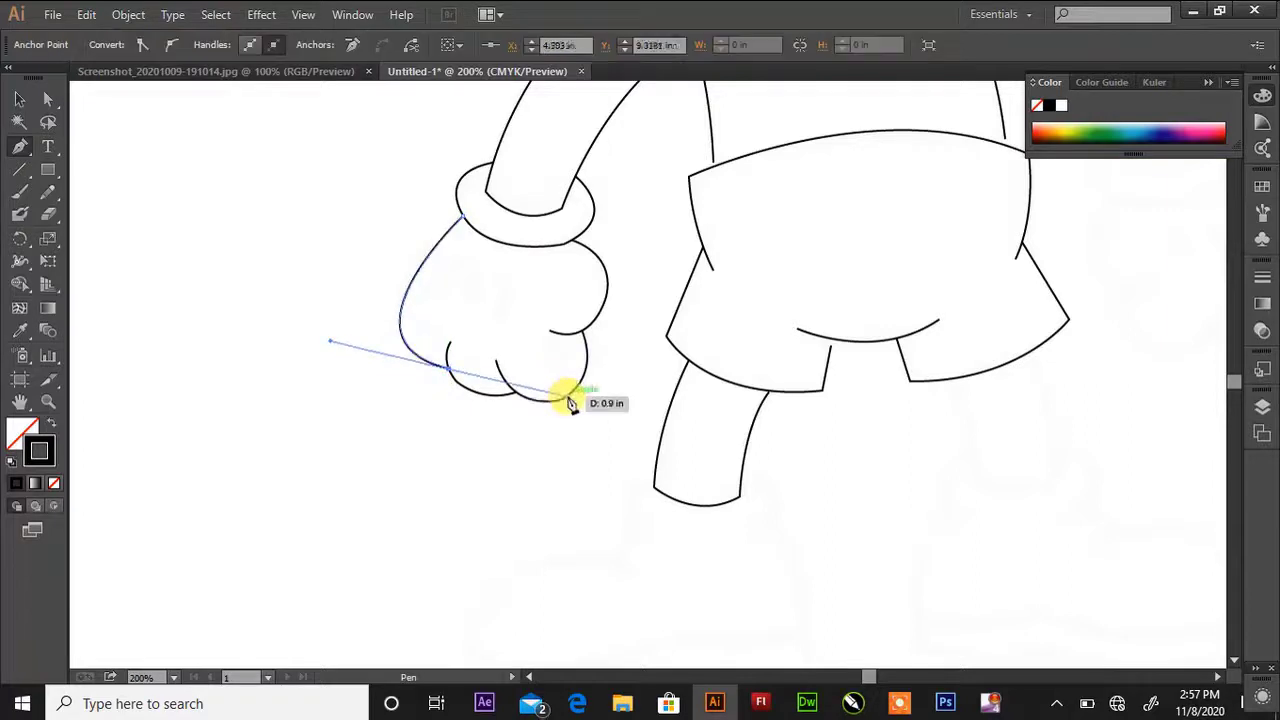
key(ctrl+z)
drag(398, 330, 397, 417)
click(398, 330)
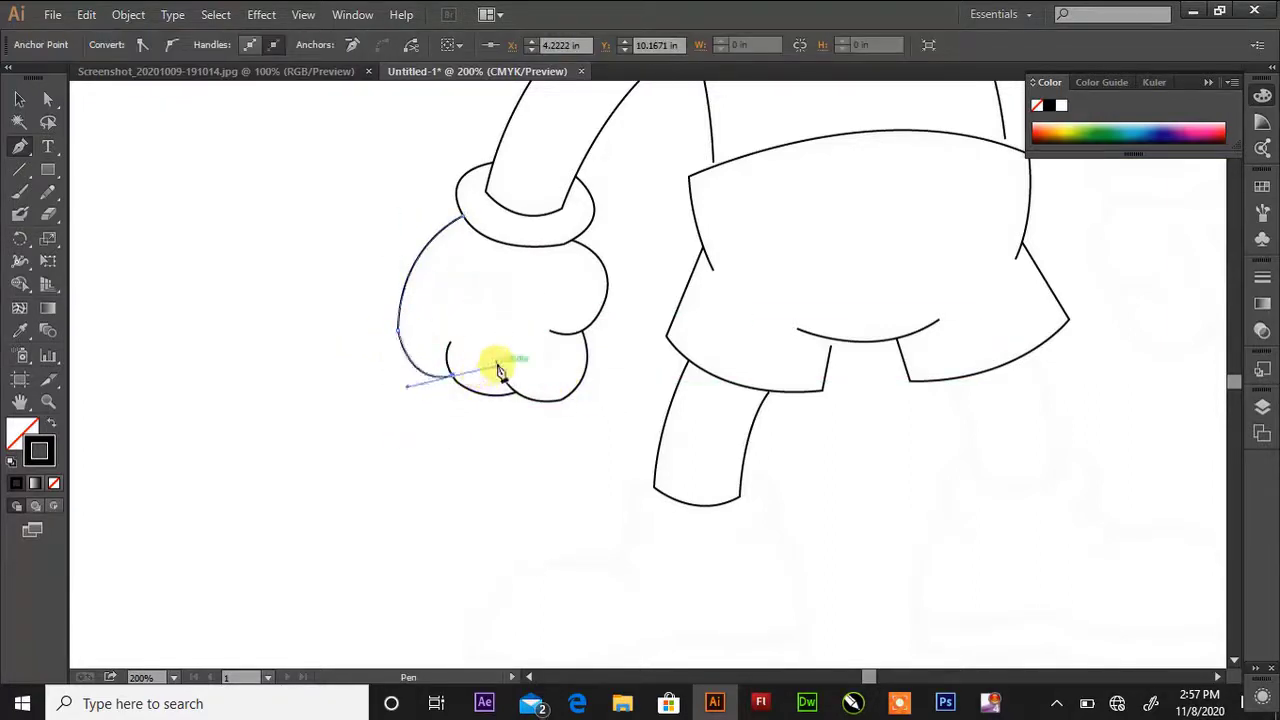
key(ctrl+z)
drag(495, 364, 493, 366)
Add three short slanted lines on the back of the left glove and a short crease at the thumb's base
key(p)
click(455, 261)
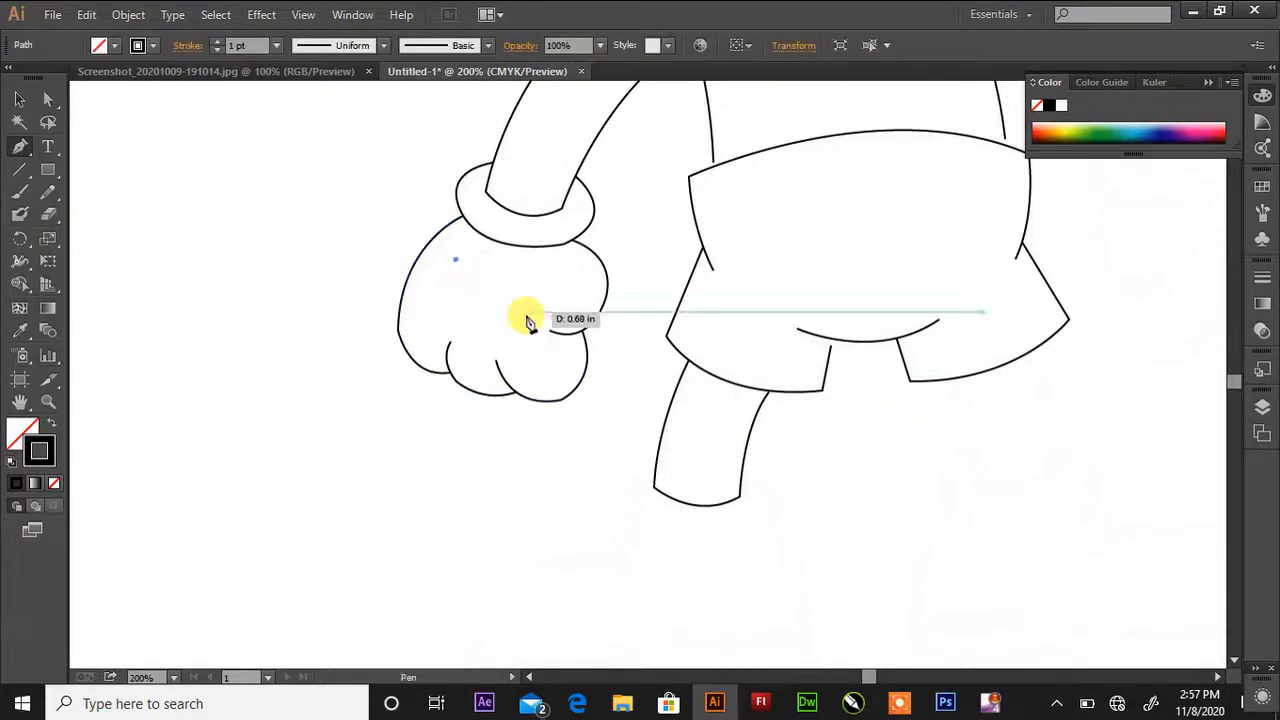
click(442, 294)
key(p)
click(480, 270)
click(470, 294)
key(p)
click(509, 278)
click(497, 311)
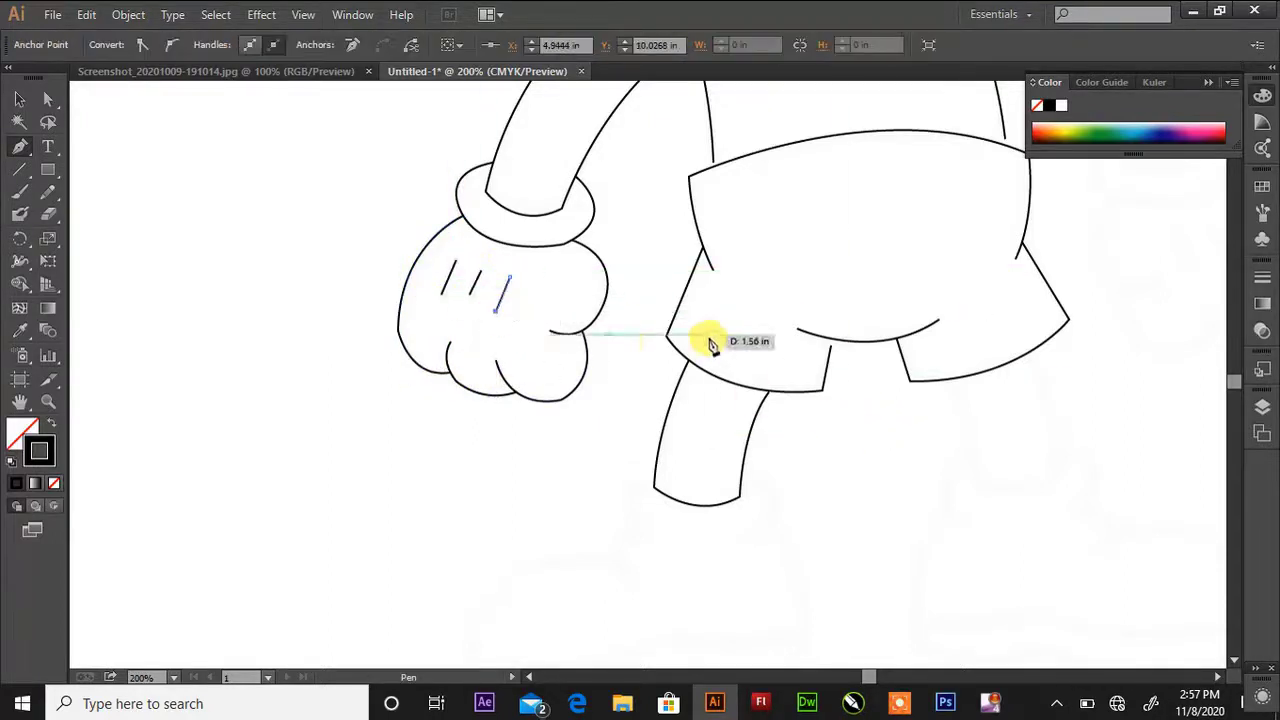
key(p)
drag(543, 344, 537, 350)
Outline the left eye as a deep U-shaped curve hanging from the cup's upper rim
scroll(757, 320, up, 10)
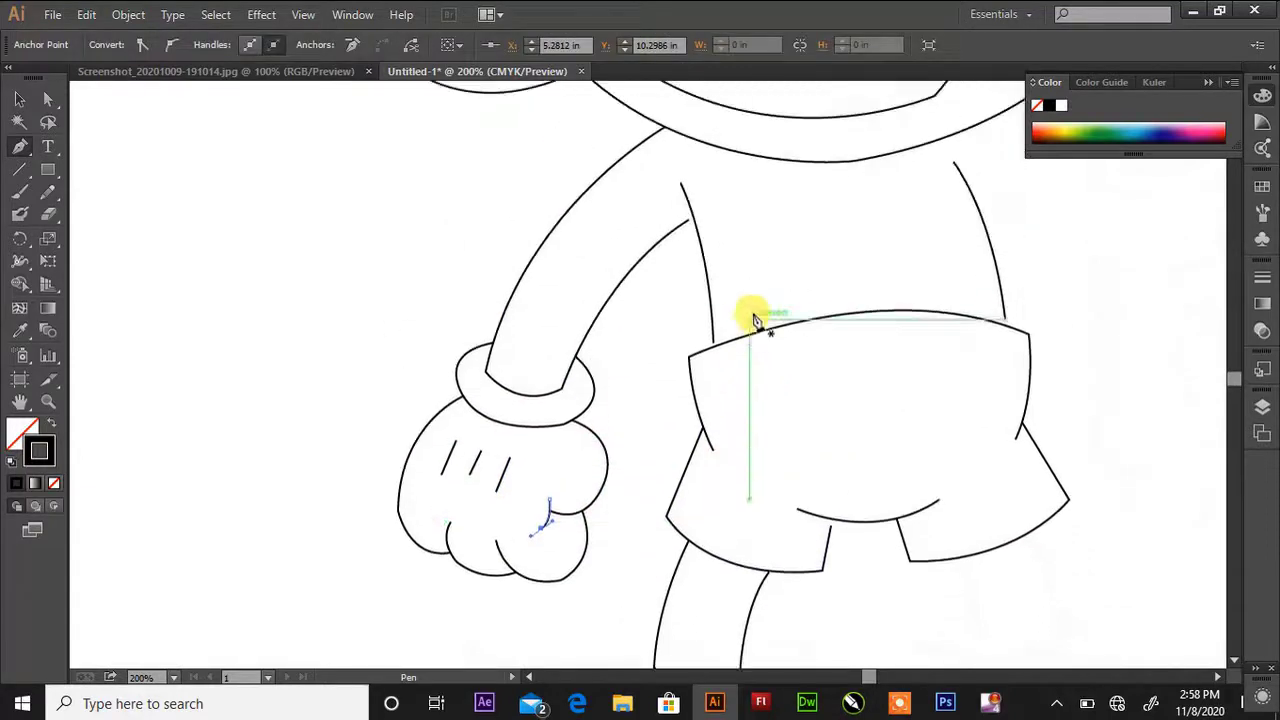
click(570, 257)
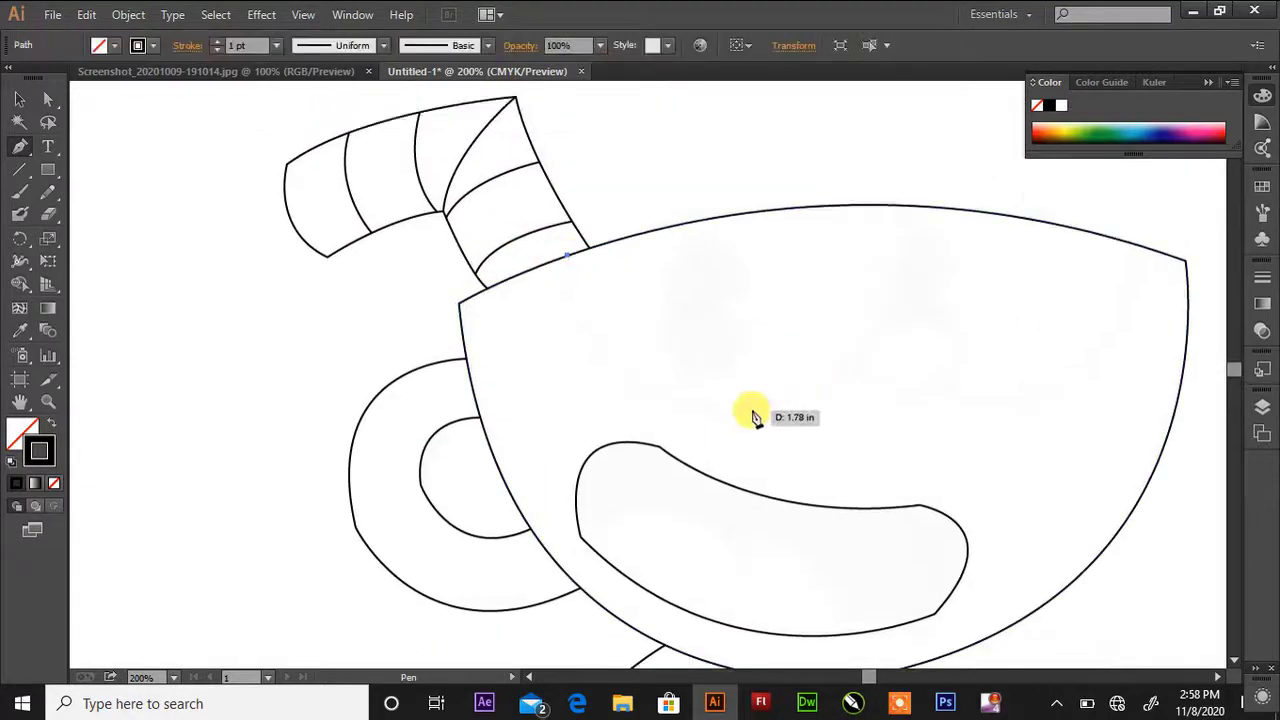
drag(749, 410, 929, 409)
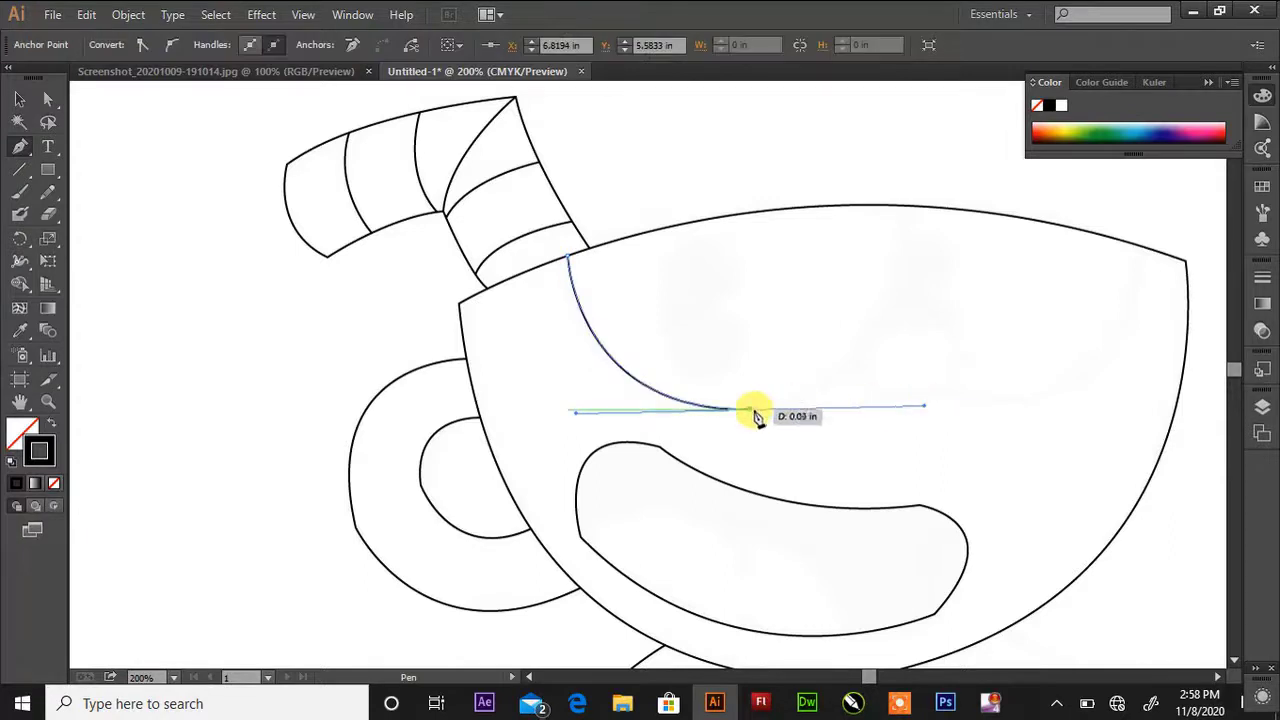
click(751, 409)
scroll(820, 395, up, 3)
drag(900, 366, 912, 172)
Outline the right eye as a curve from the cup's rim near its right end down and in toward the nose
click(1138, 403)
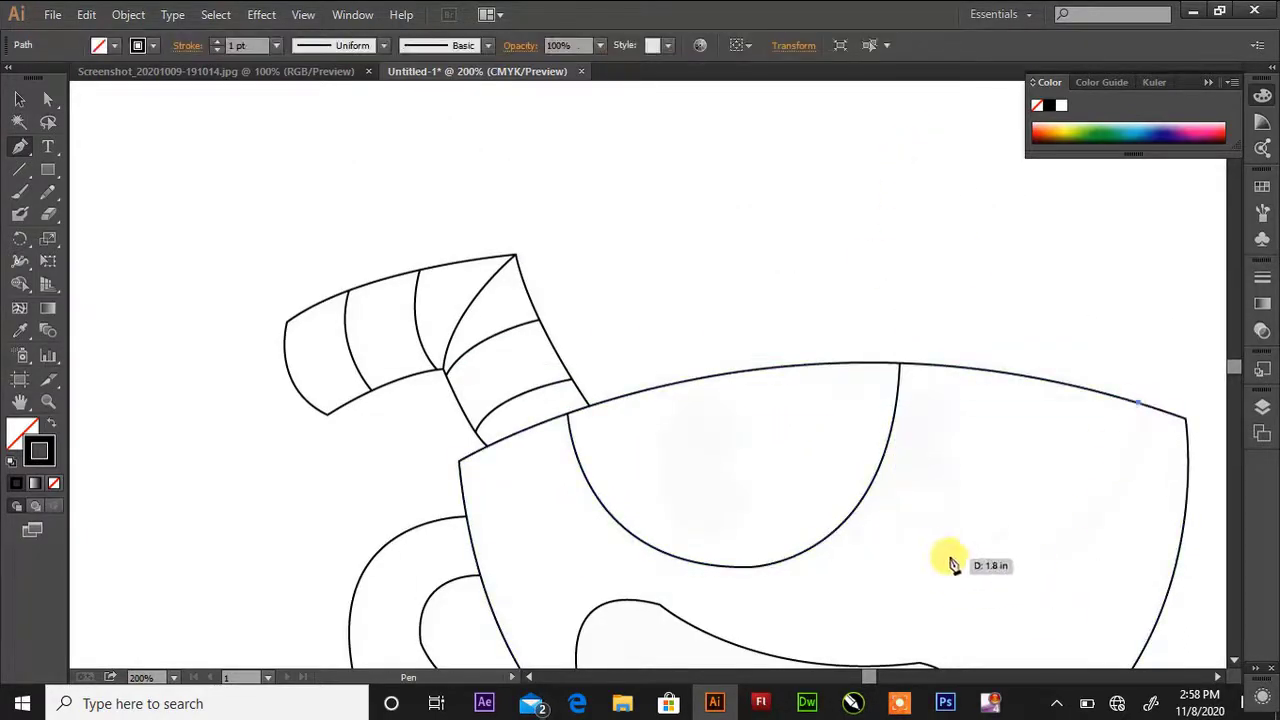
mouse_move(750, 484)
mouse_down()
mouse_move(780, 462)
mouse_move(758, 481)
mouse_up()
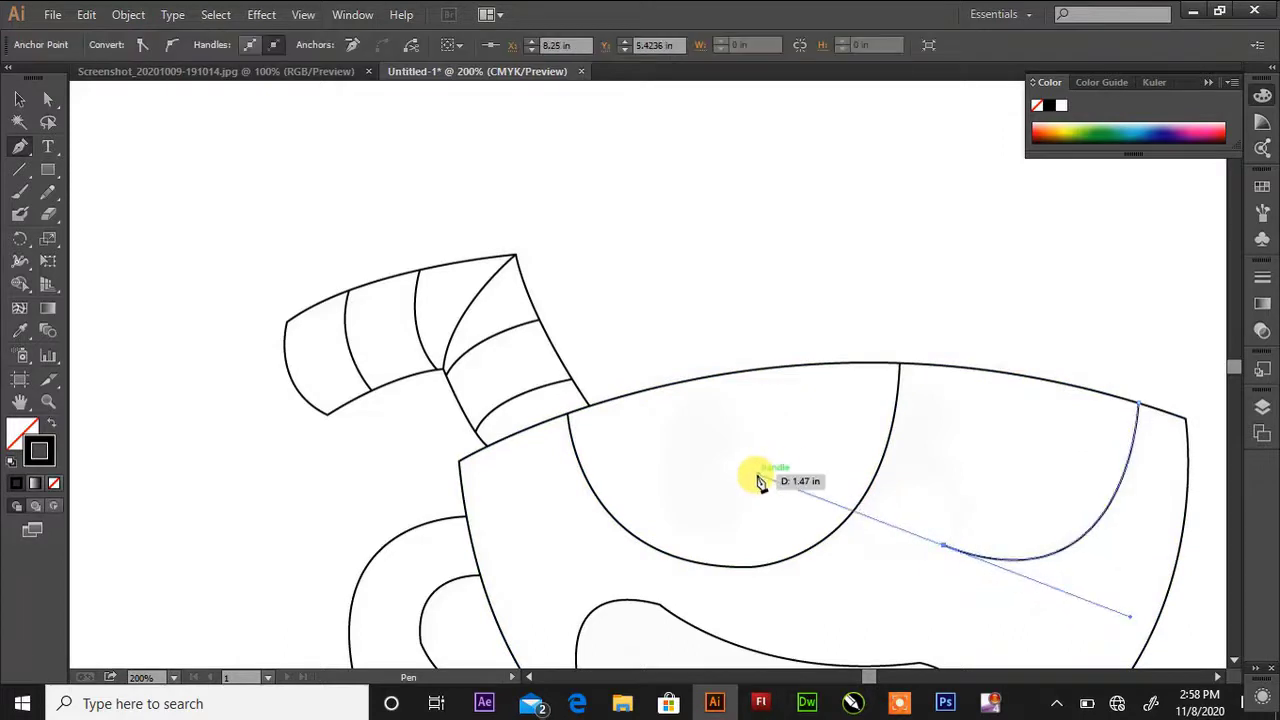
key(ctrl+z)
drag(1084, 528, 1023, 564)
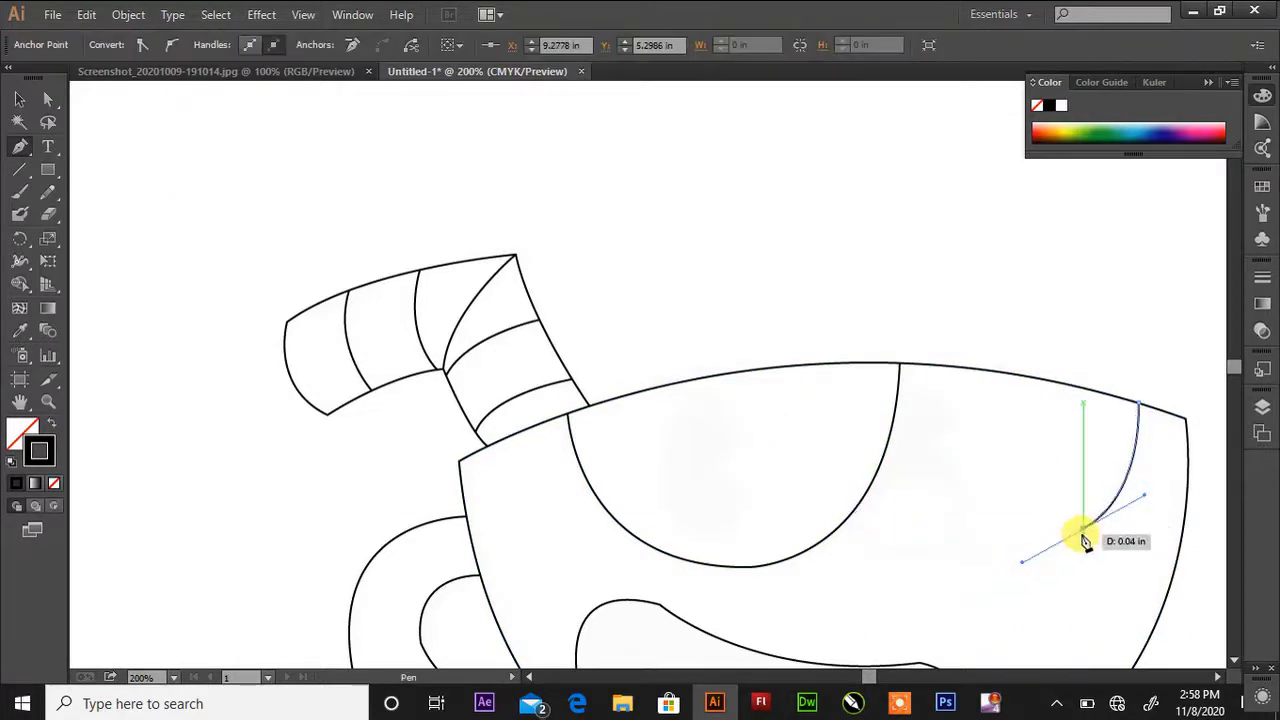
key(ctrl+z)
drag(1090, 527, 1030, 568)
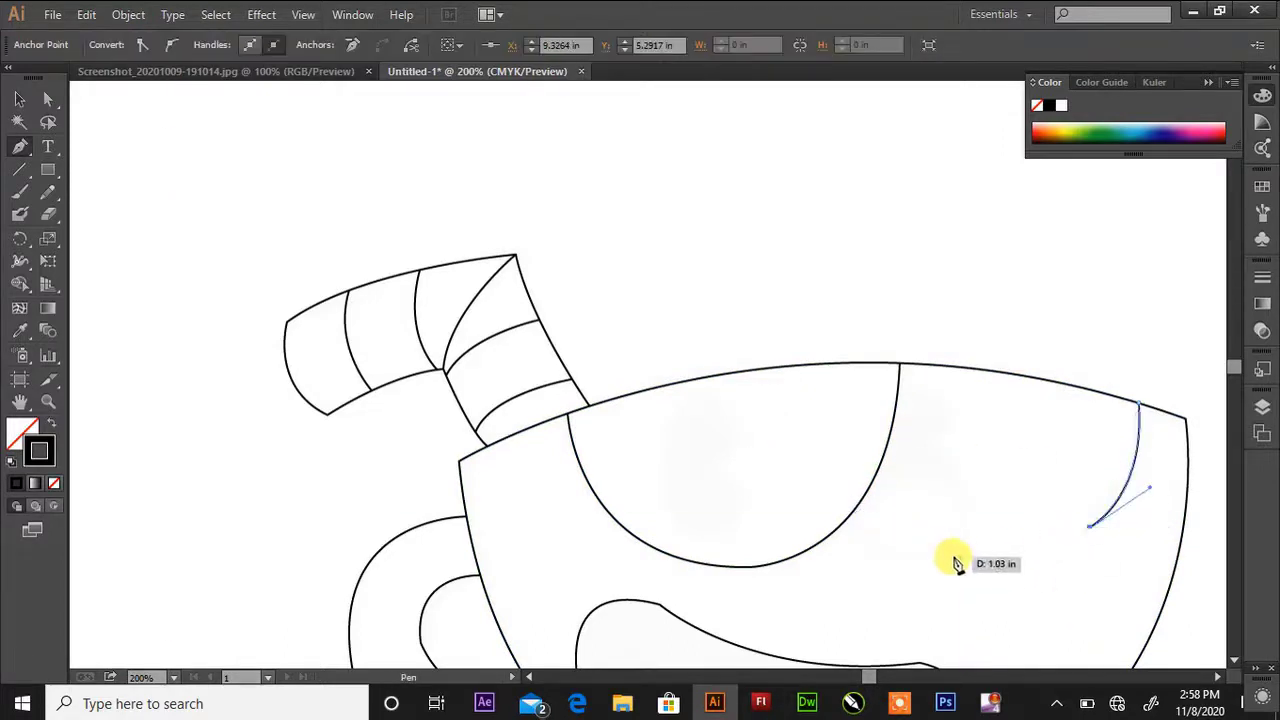
drag(946, 548, 974, 560)
Draw a wide ellipse for the nose between the eyes and a tall, slightly tilted ellipse for the right pupil
key(l)
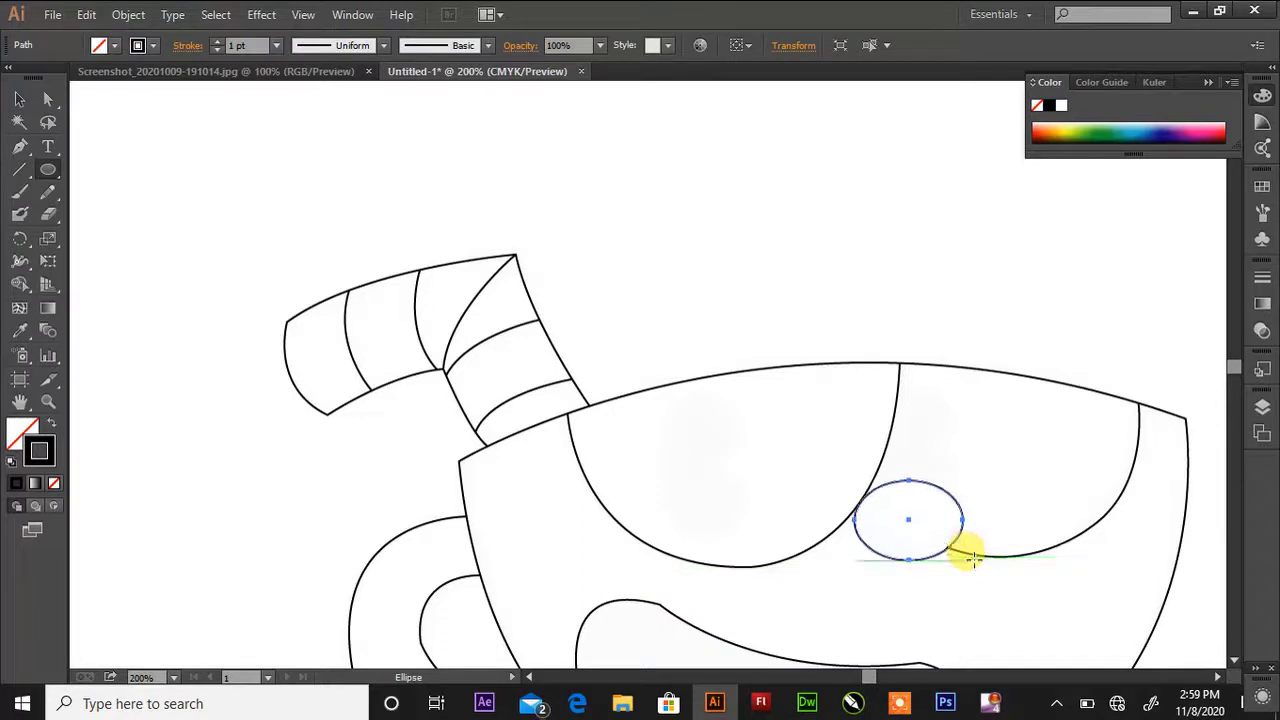
drag(893, 400, 991, 512)
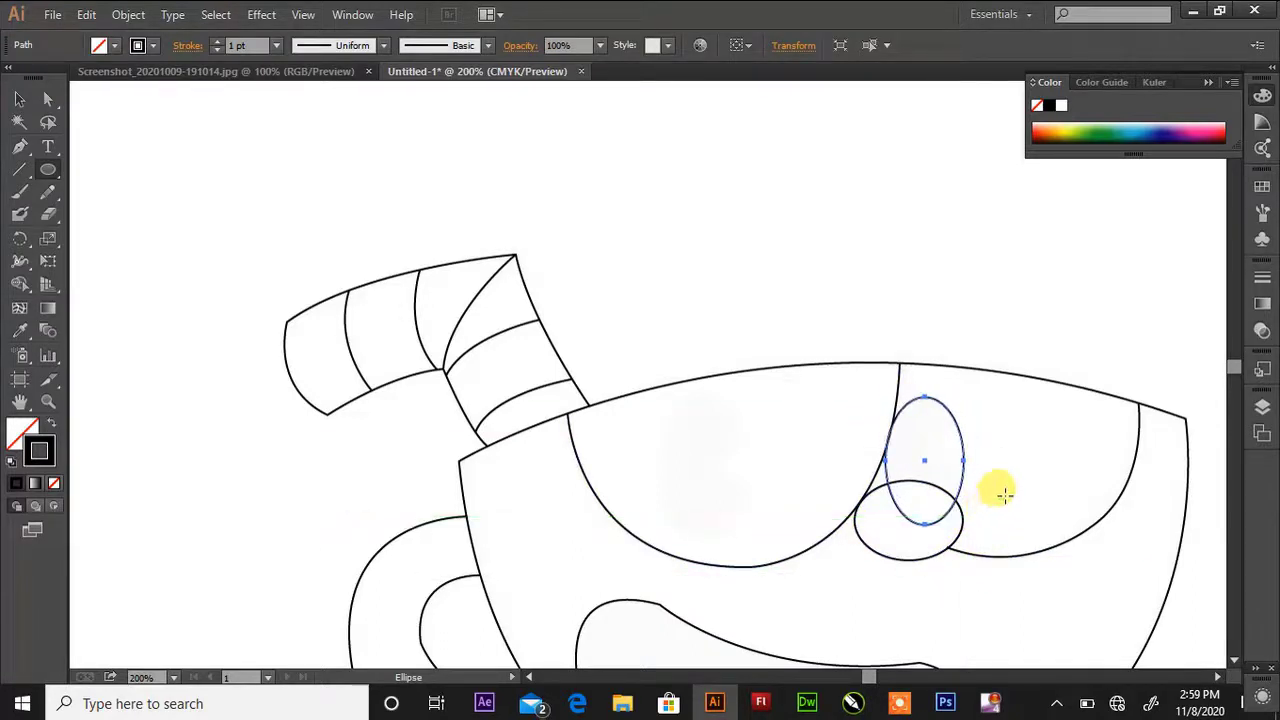
click(19, 99)
mouse_move(966, 523)
mouse_down()
mouse_move(951, 534)
mouse_move(976, 538)
mouse_move(953, 532)
mouse_up()
Nudge the tilted right pupil ellipse into place just above the nose, against the left eye's outline
key(shift+Left)
key(shift+Left)
key(shift+Left)
key(shift+Left)
key(shift+Left)
key(shift+Right)
key(shift+Right)
key(shift+Right)
key(shift+Right)
key(shift+Right)
key(Right)
key(Right)
key(Right)
key(Up)
key(Up)
key(Right)
key(Right)
click(921, 518)
click(925, 517)
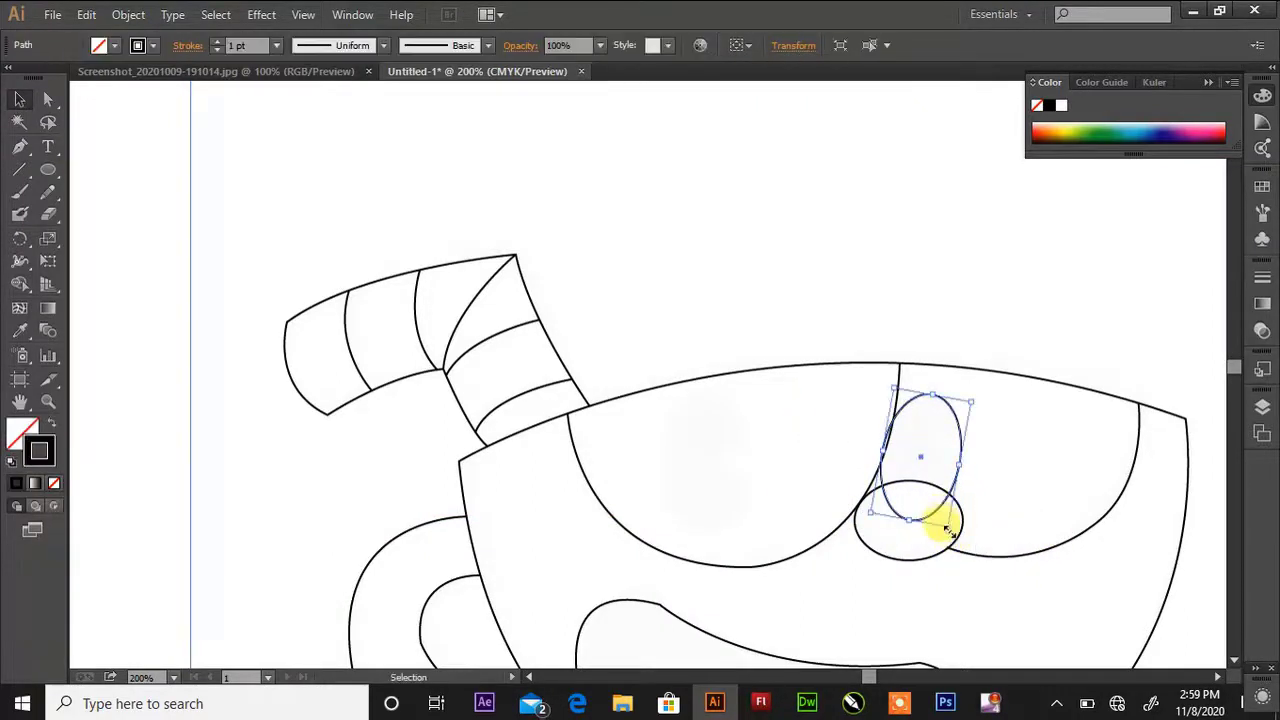
Rotate the right pupil ellipse to a slighter tilt, nudge it up and to the right, and deselect it
scroll(1032, 545, down, 4)
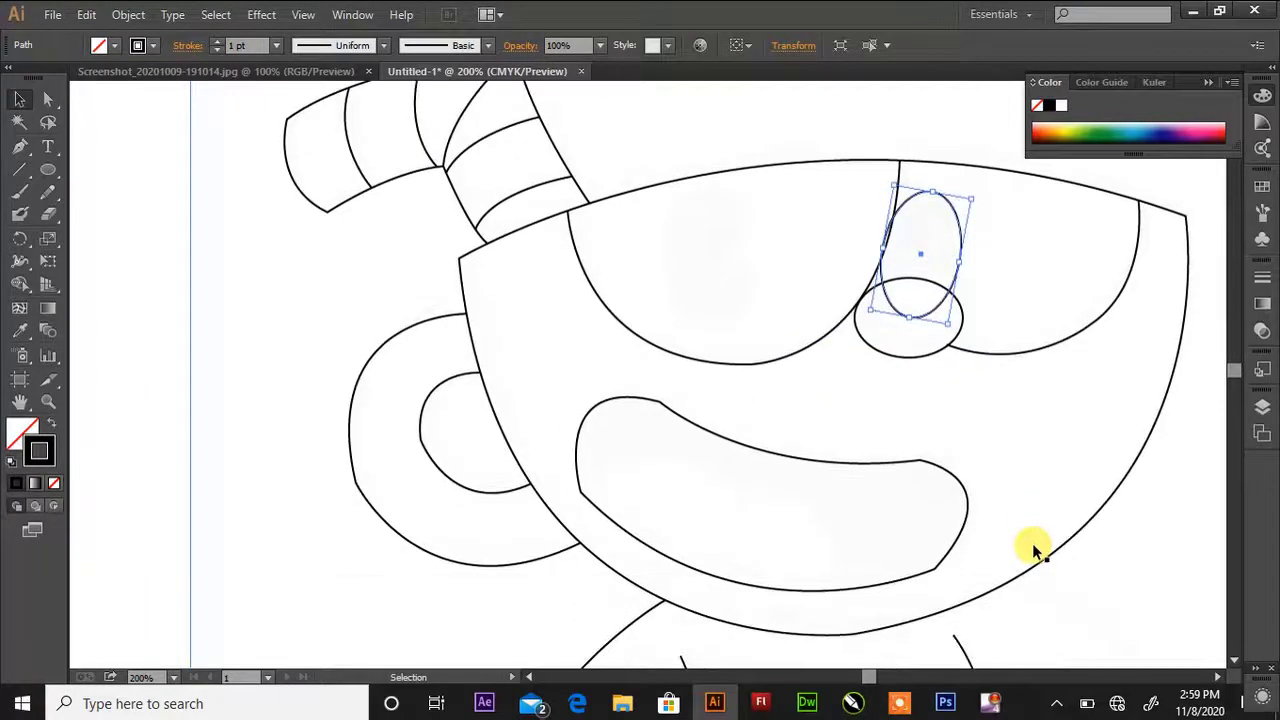
click(1032, 545)
key(ctrl+z)
scroll(945, 487, up, 3)
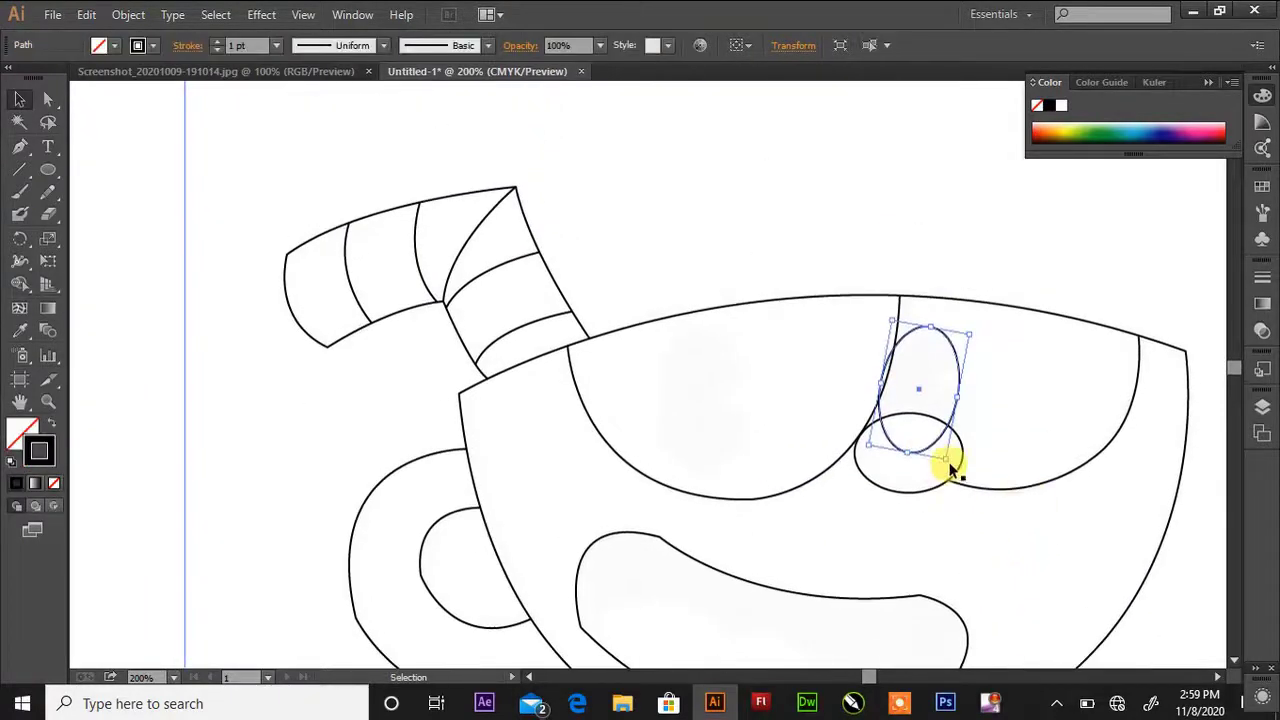
drag(945, 466, 953, 463)
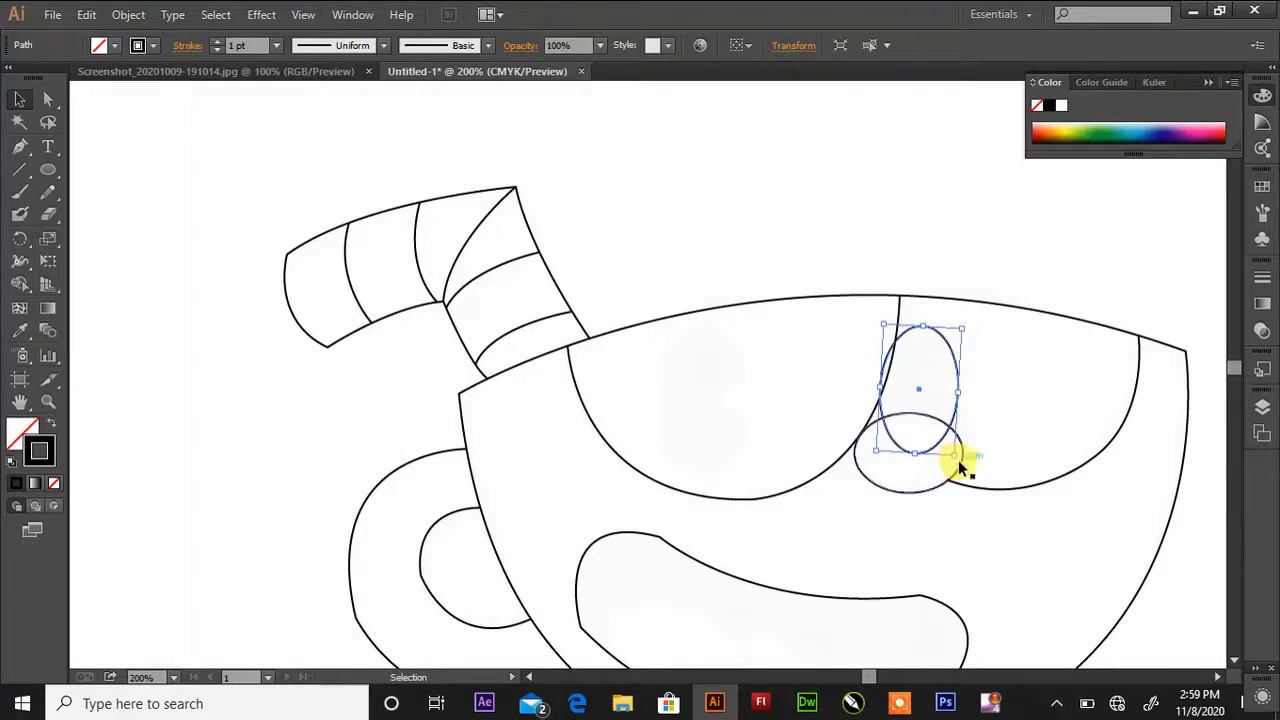
key(Up)
key(Up)
key(Up)
key(Right)
key(Right)
key(Right)
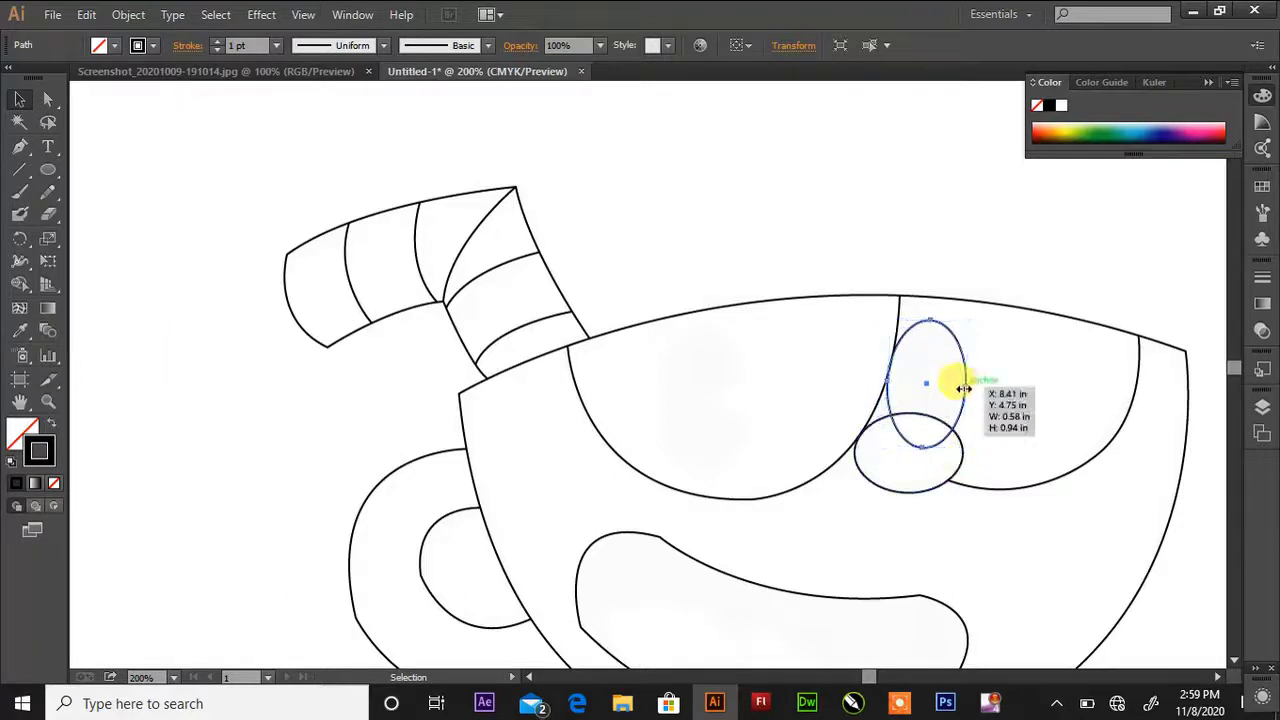
click(1025, 397)
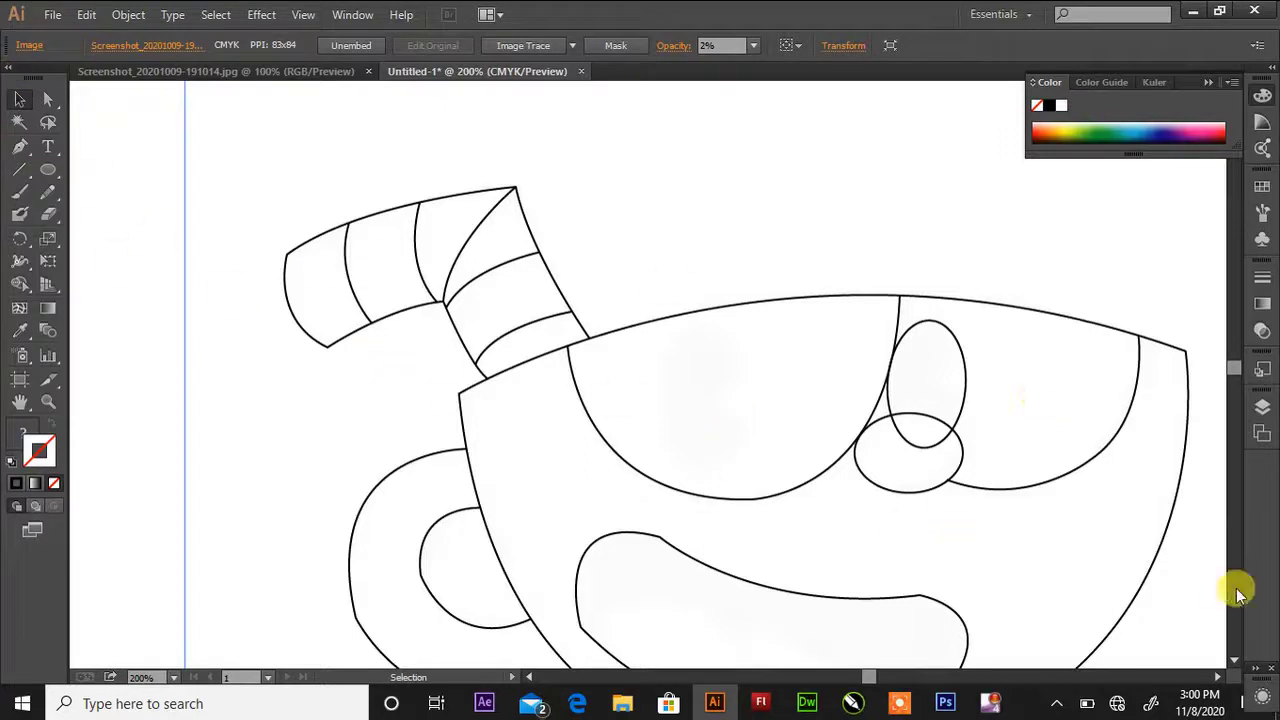
Draw a tall upright ellipse for the left pupil and nudge it left to match the reference
key(l)
drag(670, 322, 762, 472)
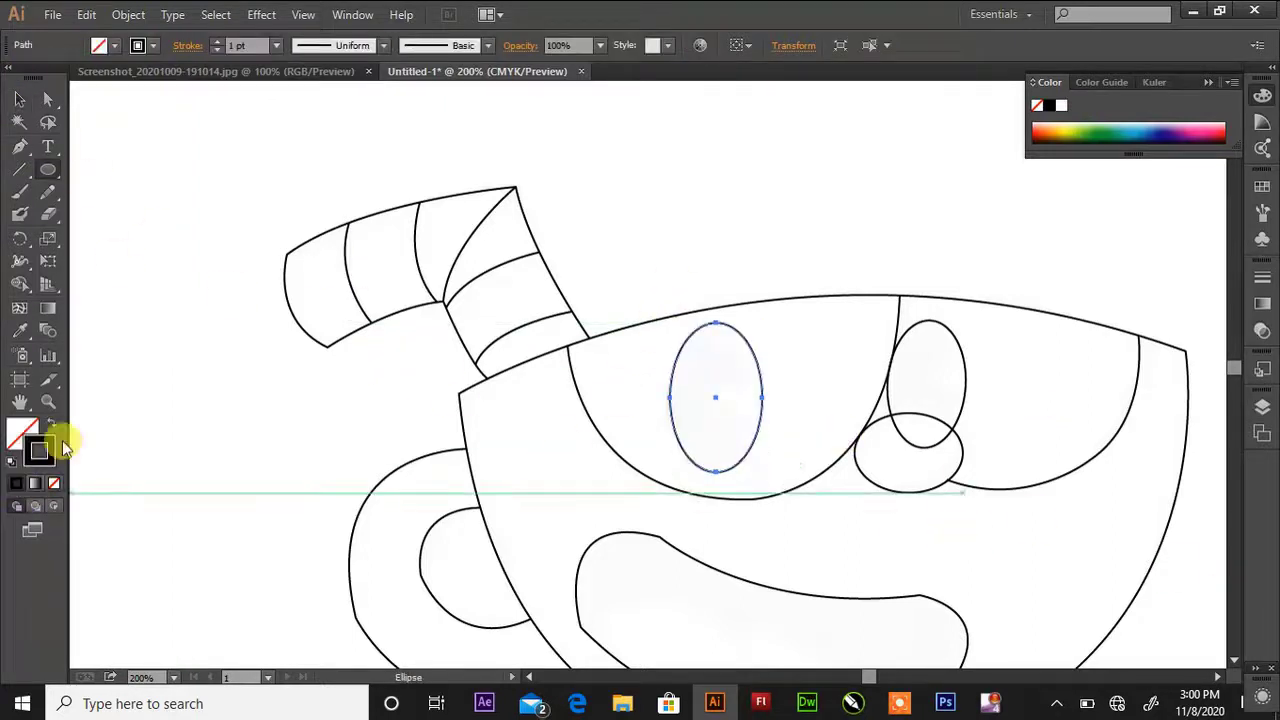
key(Left)
key(Left)
key(Left)
key(Left)
key(Left)
key(Left)
key(Left)
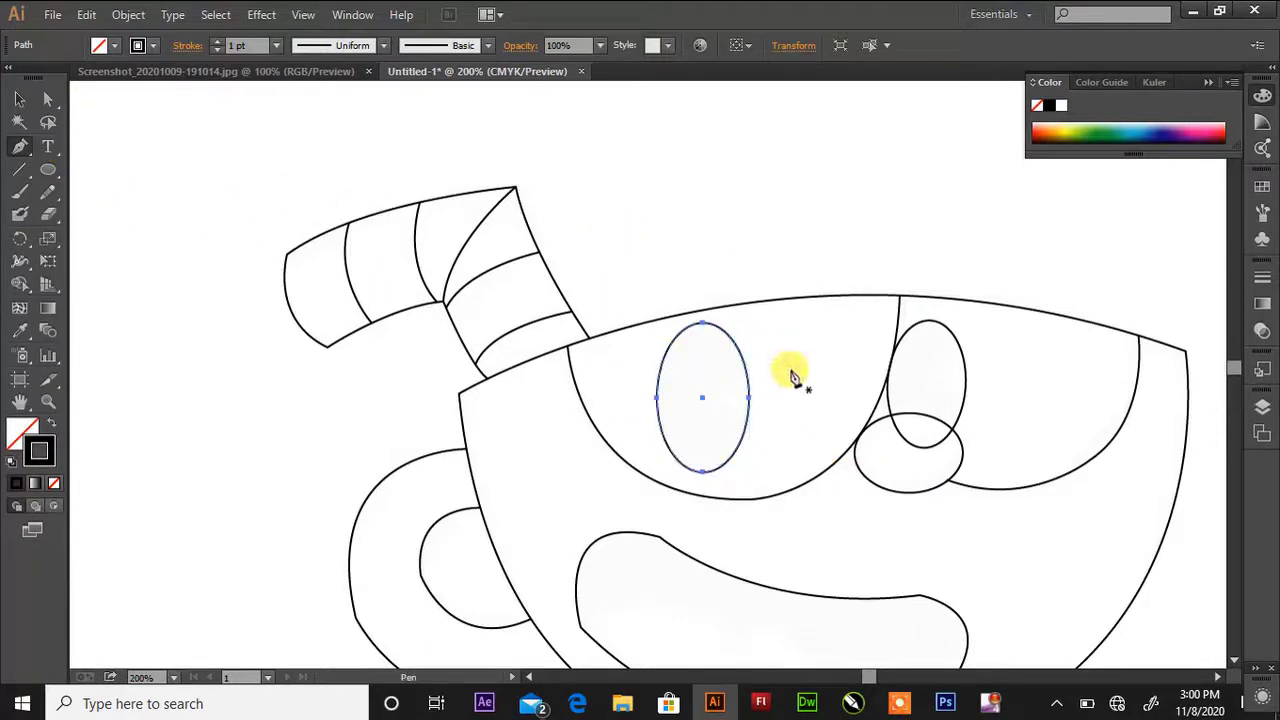
Draw a closed wedge inside the left pupil, with its tip pointing inward and its outer side following the ellipse's right edge
key(v)
click(901, 199)
click(19, 146)
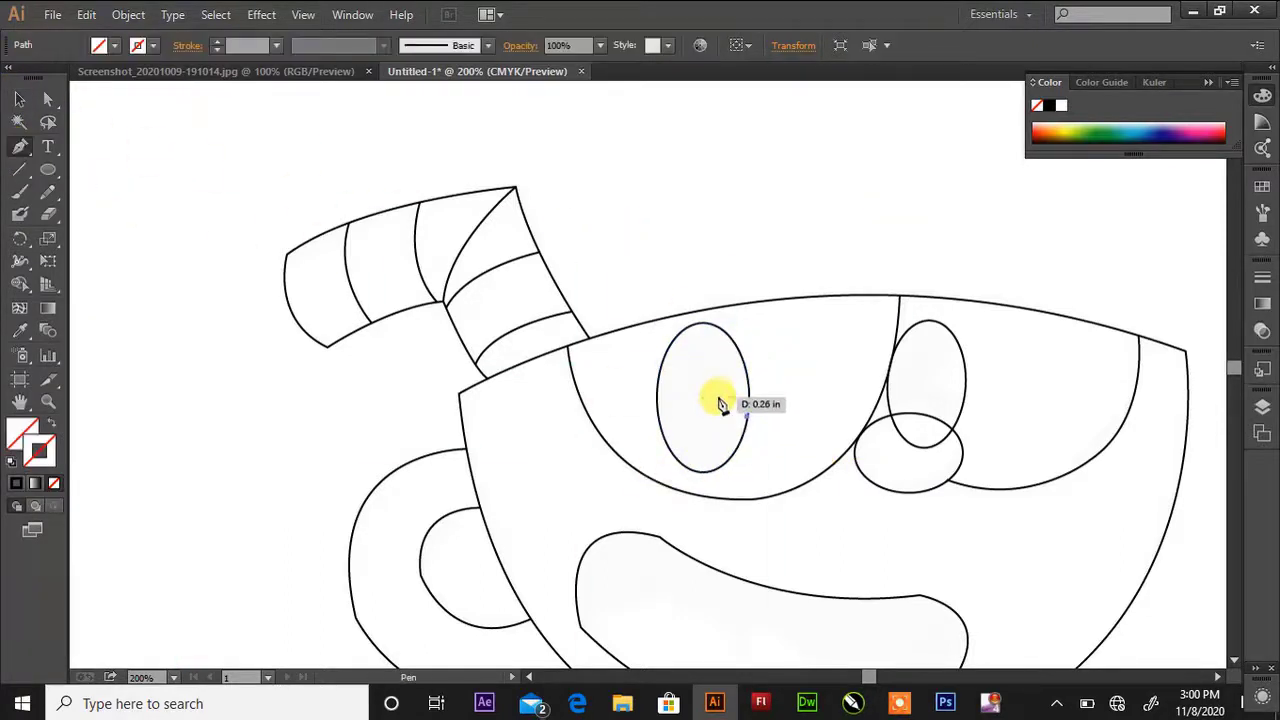
click(718, 398)
click(747, 378)
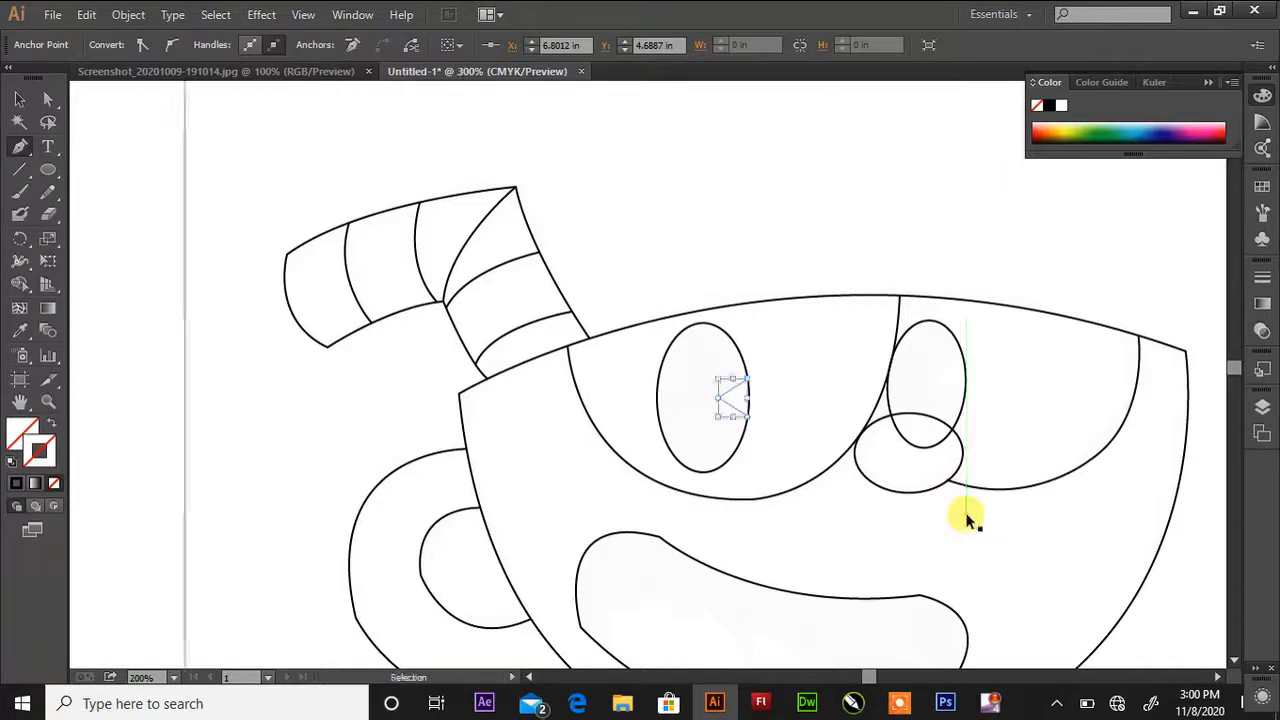
key(ctrl+plus)
key(ctrl+plus)
click(845, 463)
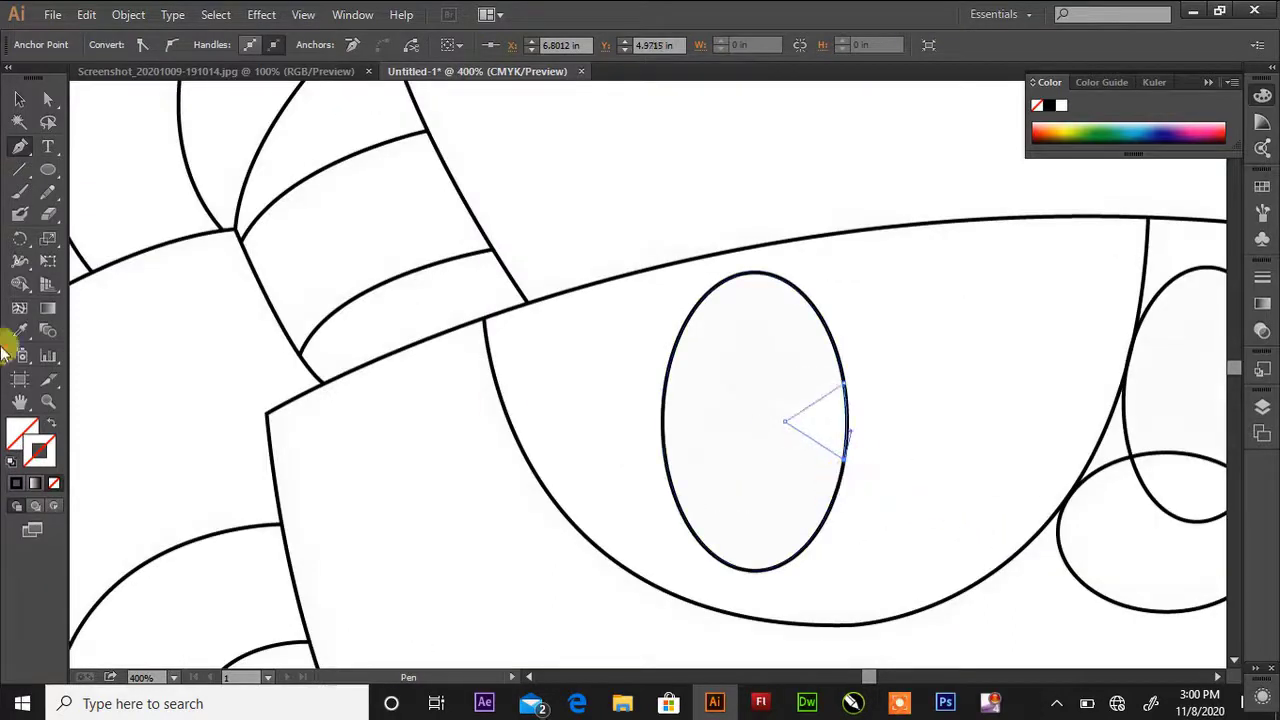
Fill the left pupil's wedge with white, leaving it without a stroke
click(51, 423)
click(51, 423)
click(51, 423)
click(32, 437)
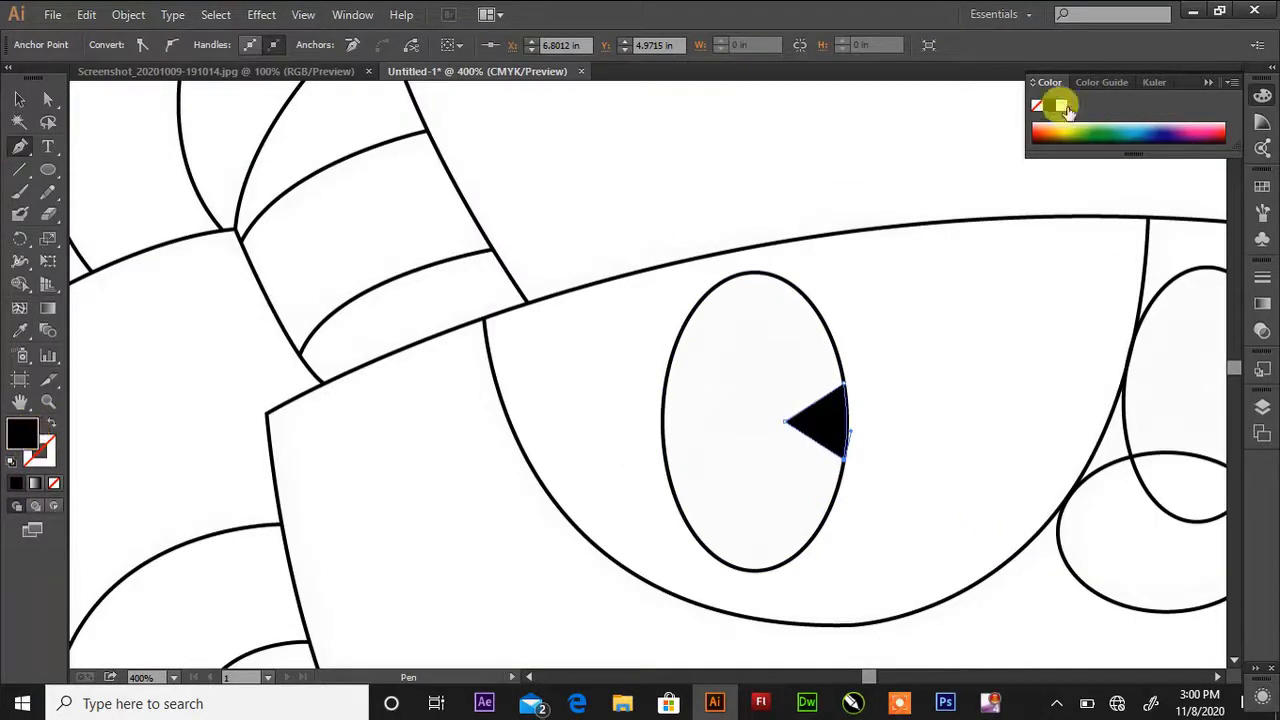
click(1064, 108)
Fill the left pupil ellipse solid black without a stroke, and give its white wedge a black stroke
click(18, 100)
click(830, 348)
click(48, 420)
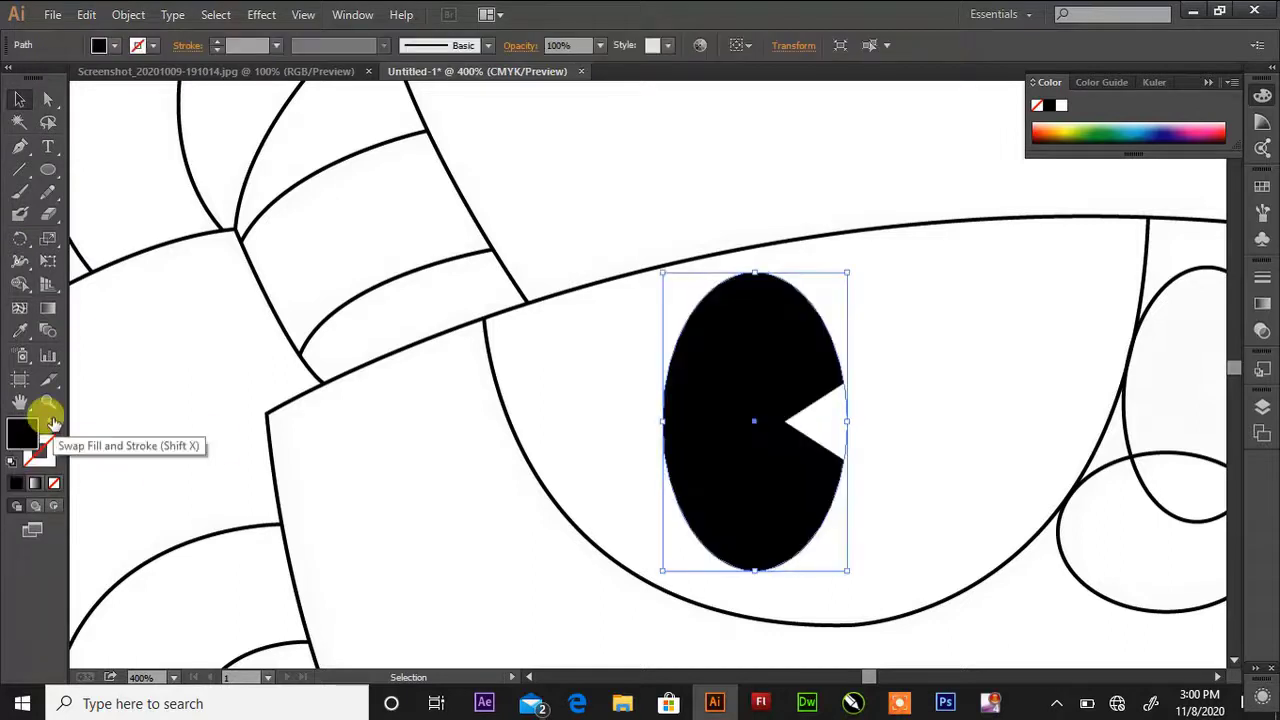
click(794, 428)
click(1048, 104)
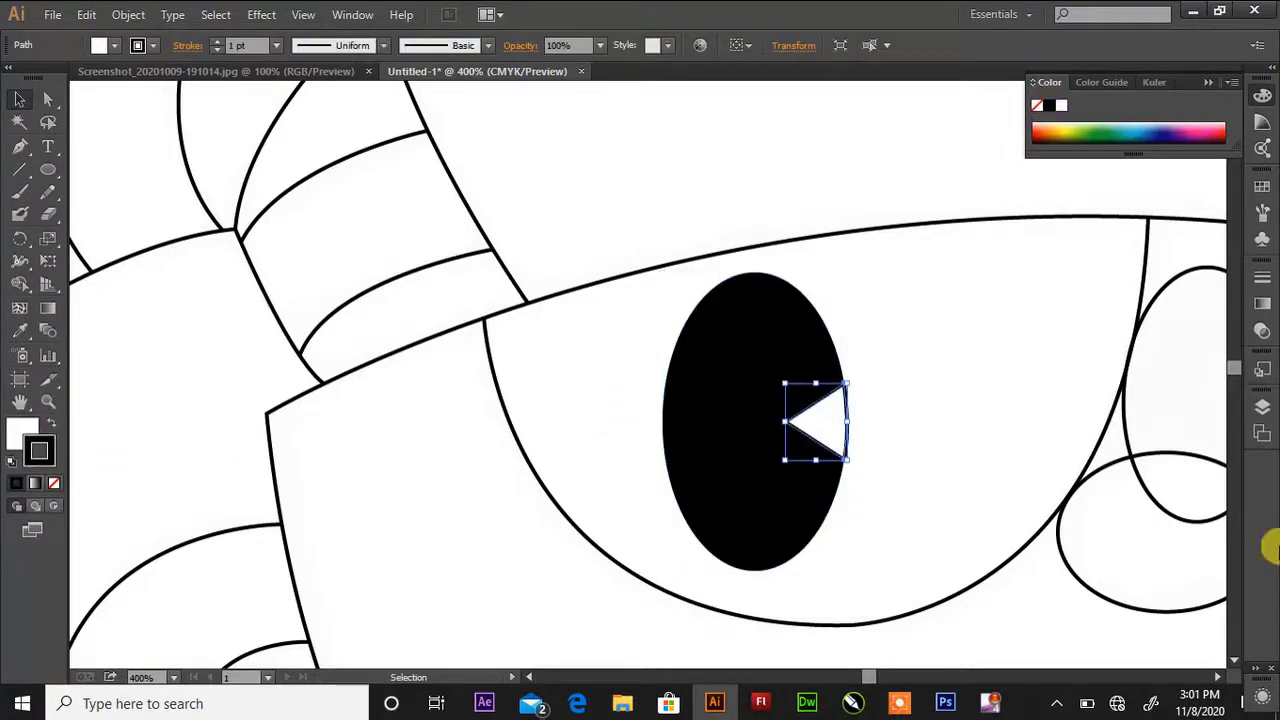
Draw a closed wedge inside the right pupil, with its tip pointing inward from the ellipse's right edge
click(1217, 677)
click(20, 147)
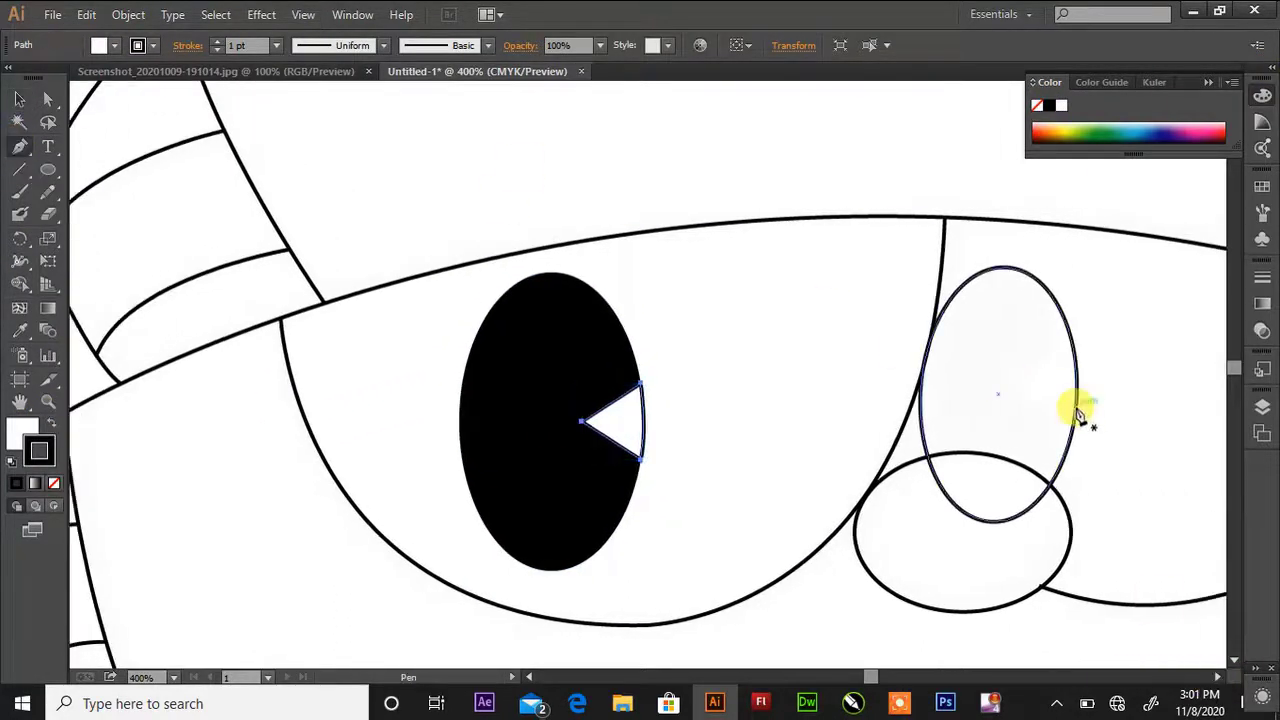
click(1076, 406)
click(1003, 383)
click(1073, 344)
click(1075, 405)
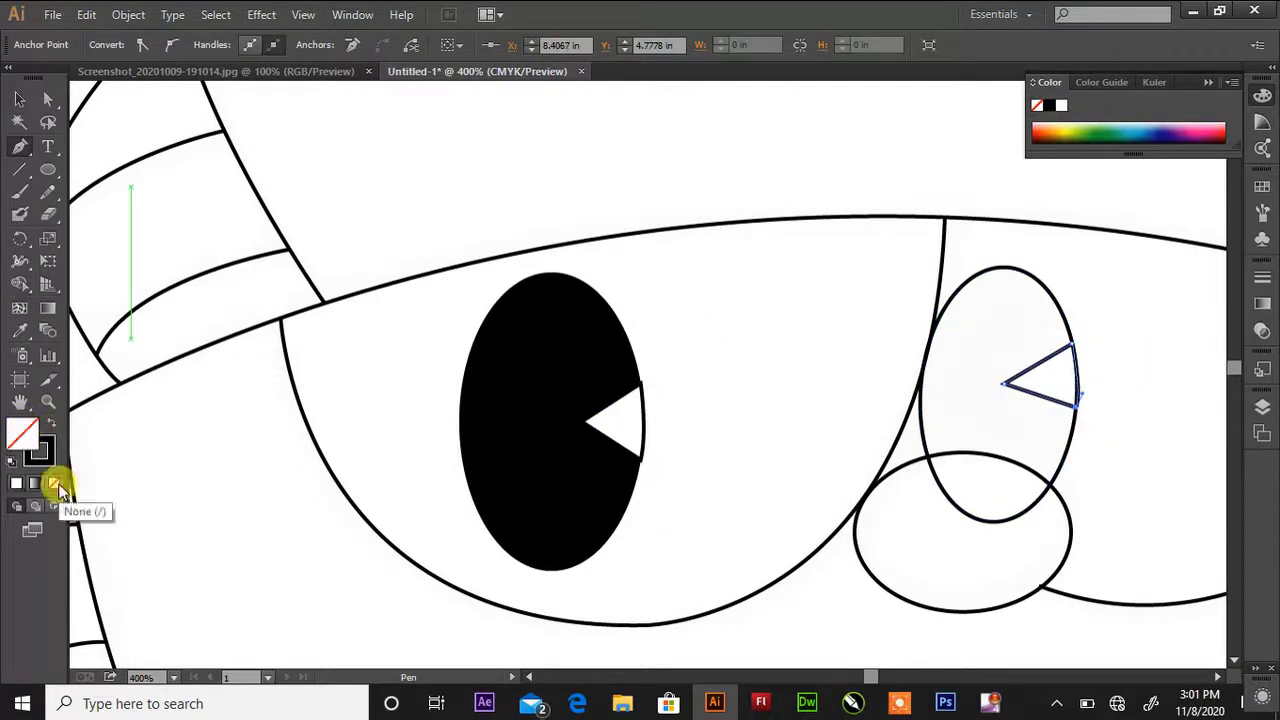
Fill the right pupil ellipse solid black, leaving it without a stroke
key(ctrl+plus)
key(ctrl+plus)
click(1217, 677)
scroll(1137, 421, up, 1)
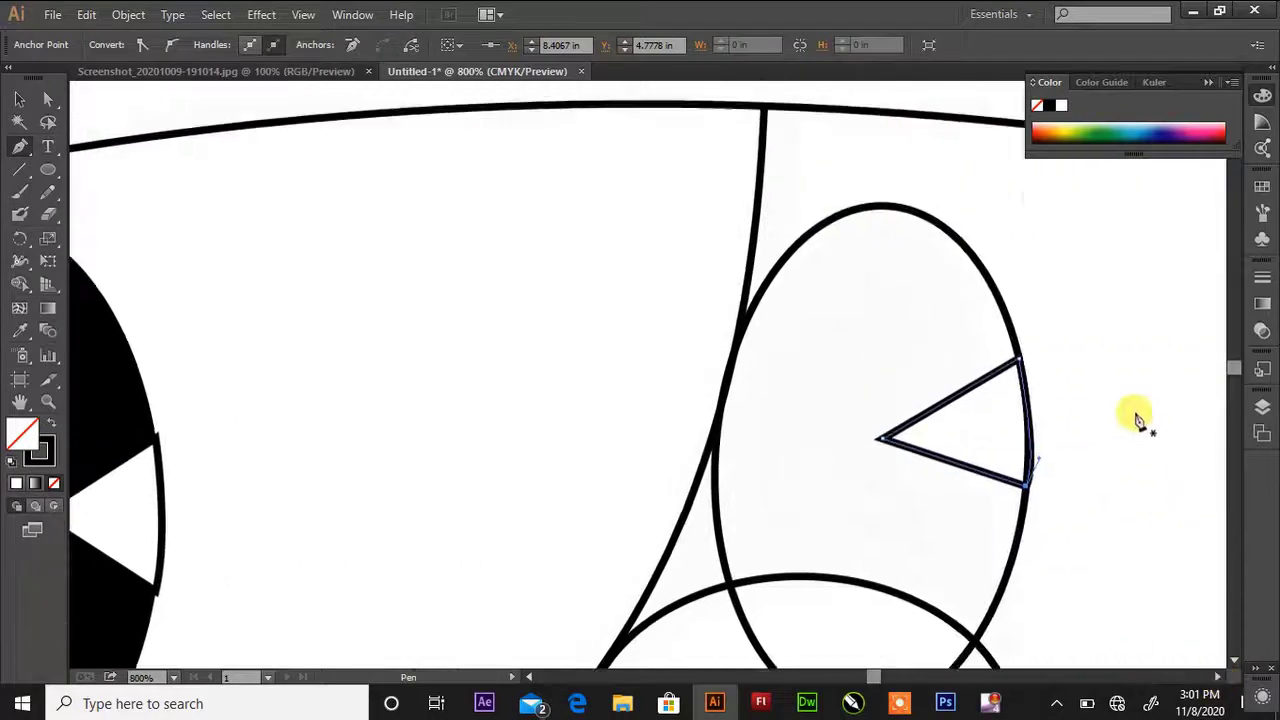
scroll(1137, 418, up, 1)
click(42, 100)
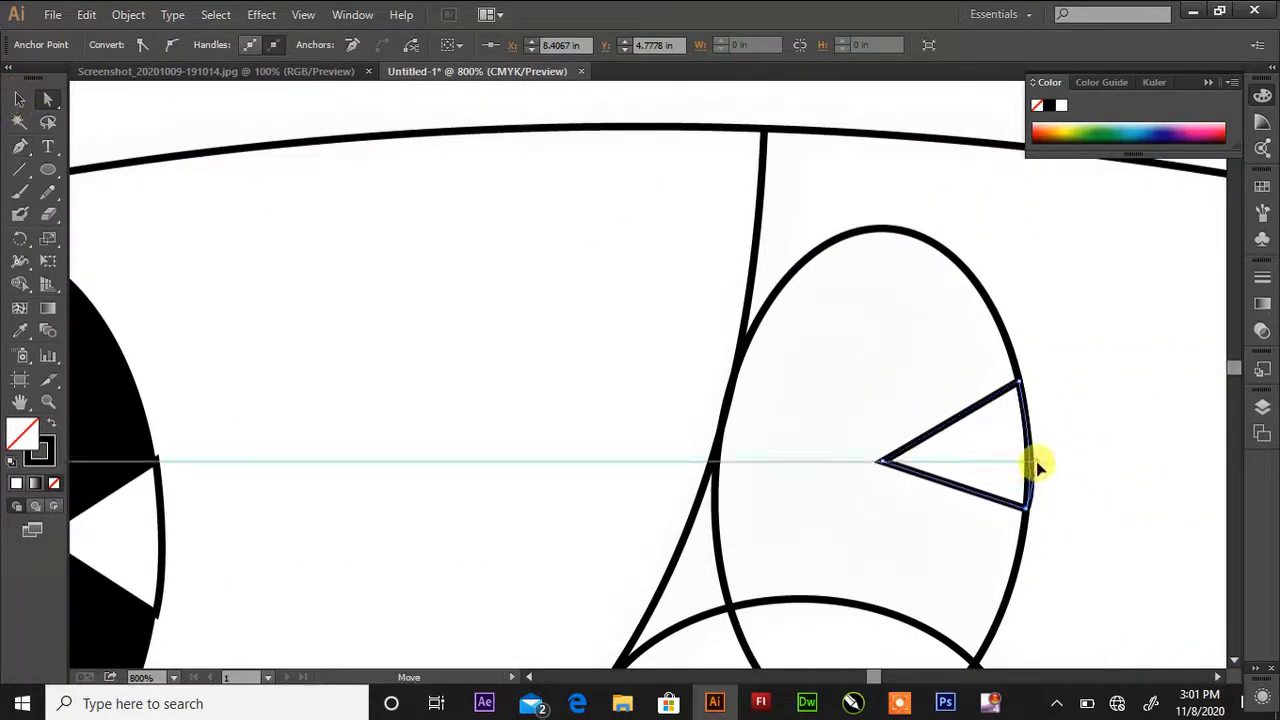
click(849, 271)
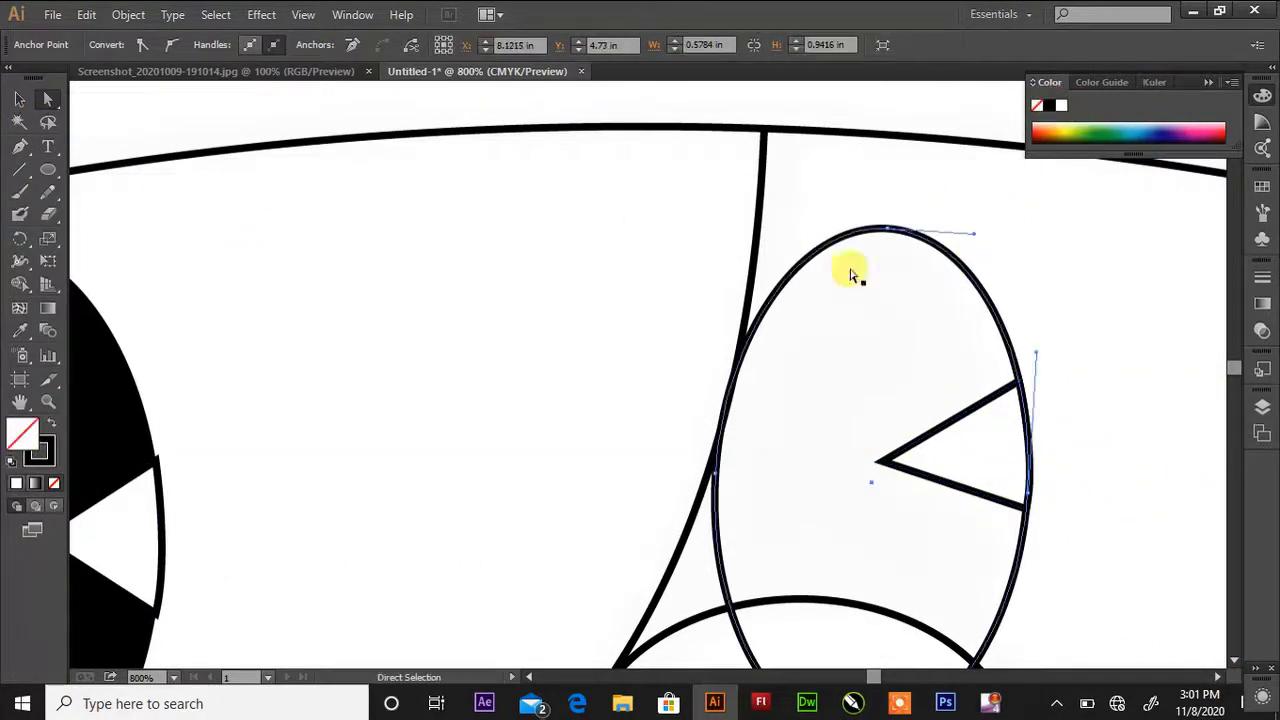
click(52, 421)
scroll(525, 393, down, 1)
Fill the right pupil's wedge white with a black stroke, and shift both wedges slightly inward from the pupils' right edges
click(19, 99)
click(996, 438)
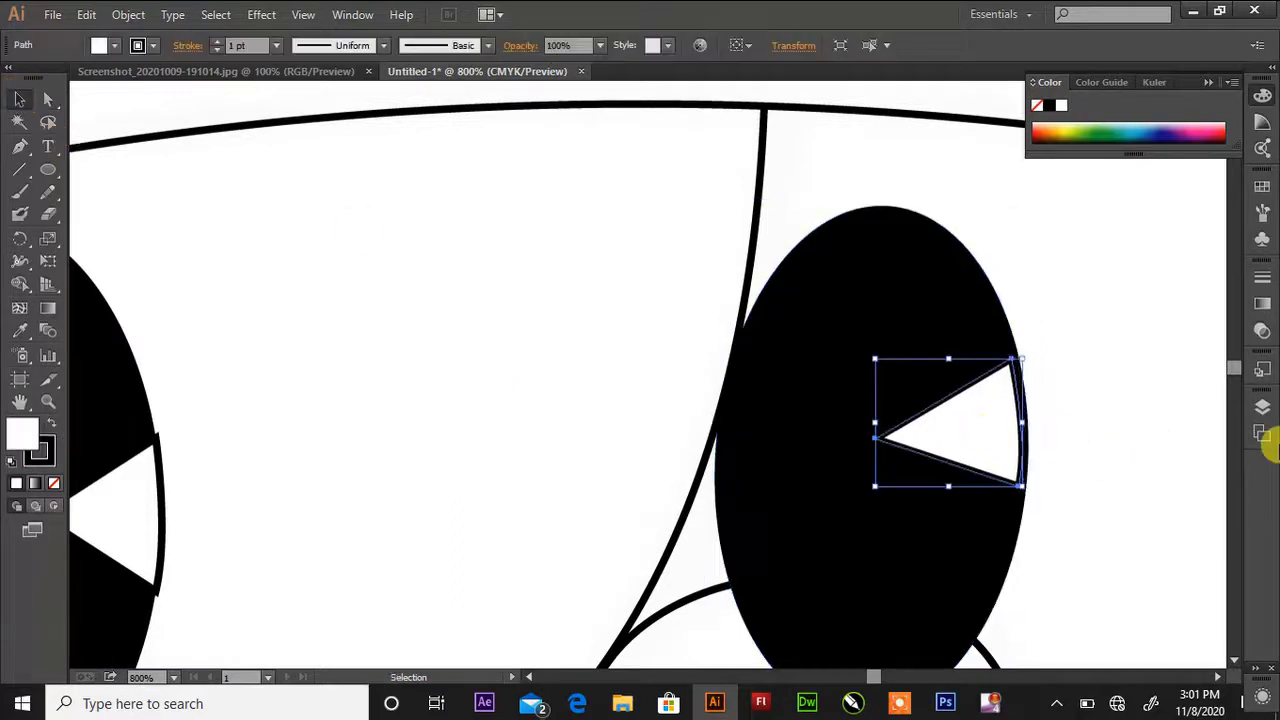
click(1152, 409)
click(132, 510)
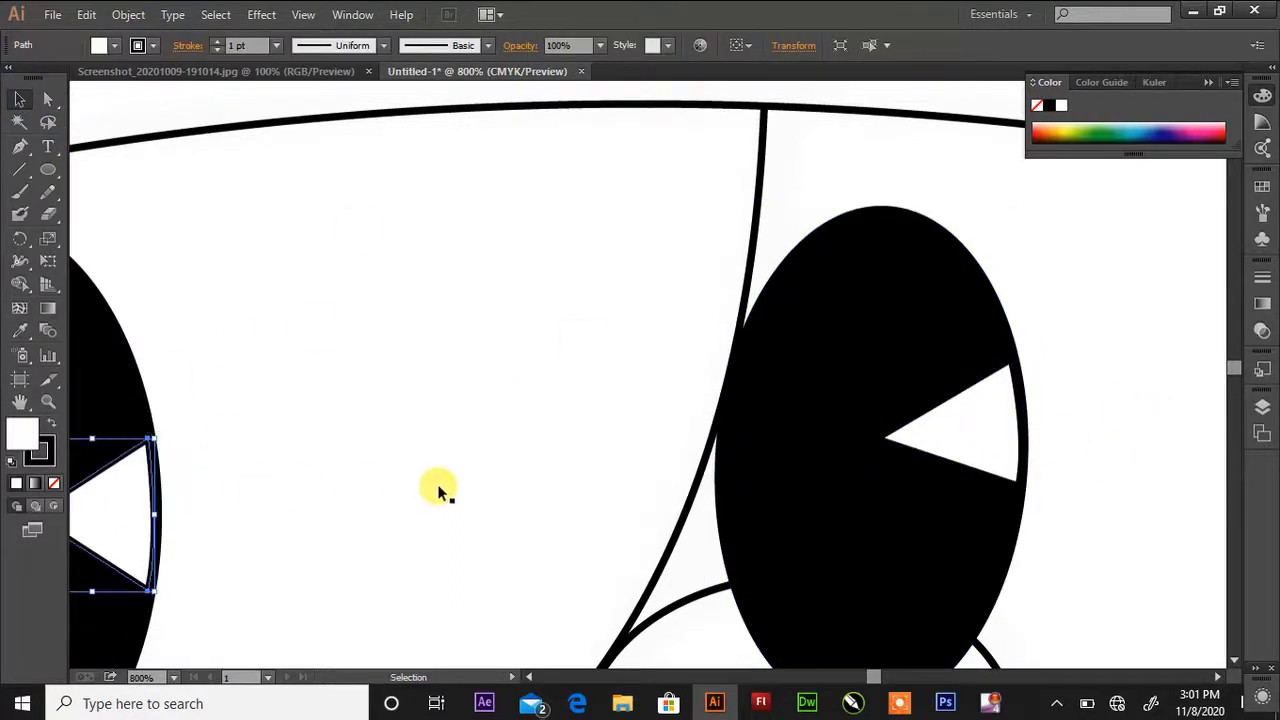
Fill the nose ellipse with white and bring it in front of the right pupil
scroll(437, 491, down, 4)
click(1016, 556)
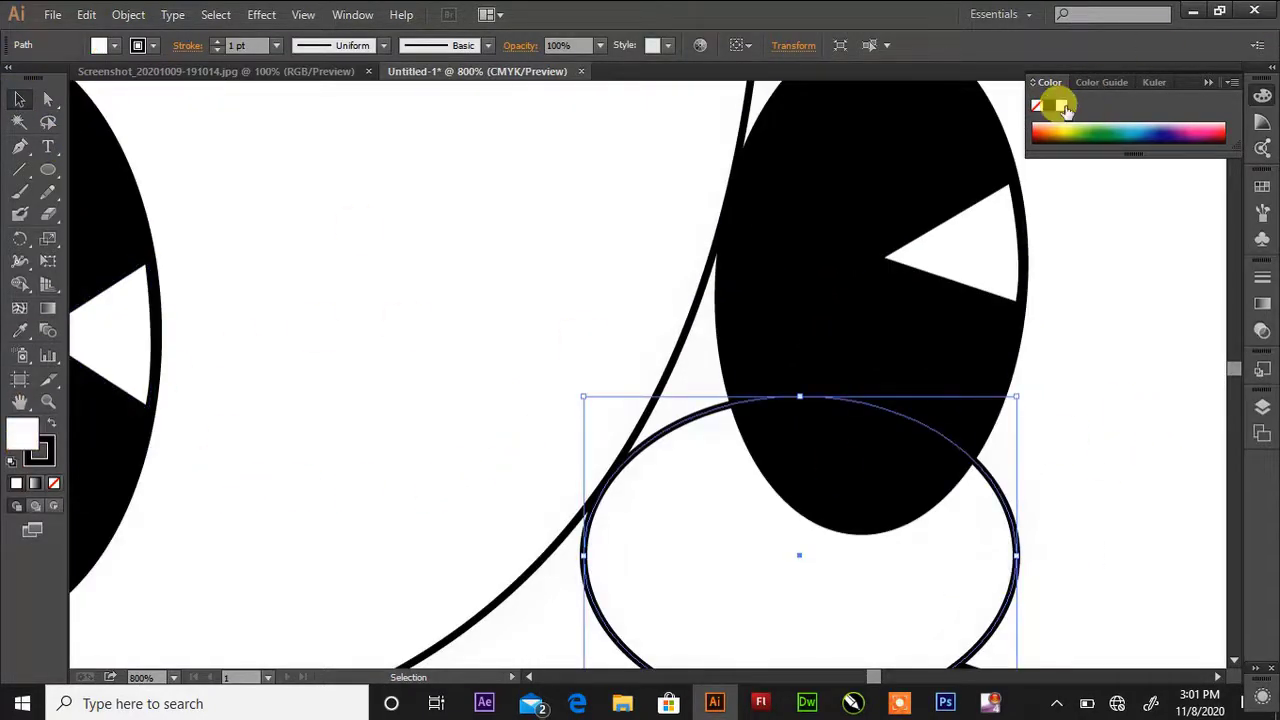
click(1120, 326)
click(926, 360)
right_click(890, 551)
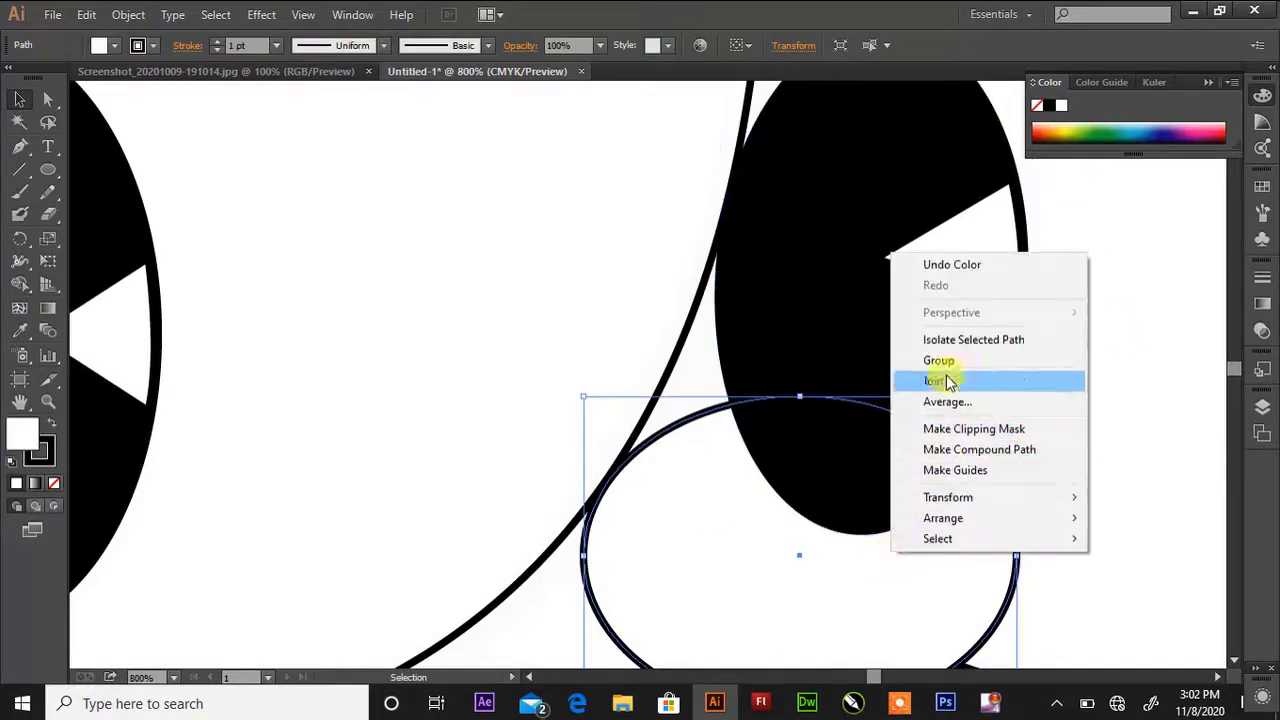
mouse_move(955, 518)
click(804, 519)
click(1162, 425)
scroll(1150, 415, up, 2)
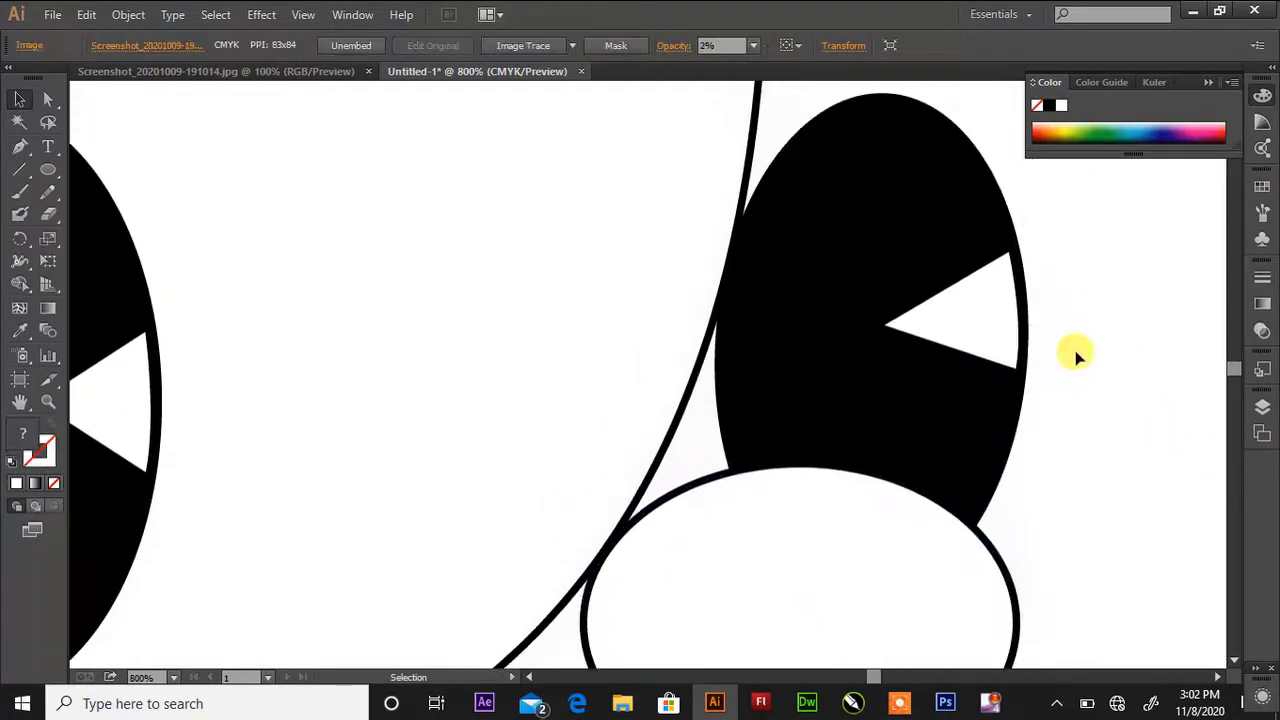
Trace the sock cuff as two black curves bulging out on either side of the left ankle, with no fill
key(ctrl+minus)
key(ctrl+minus)
key(ctrl+minus)
key(ctrl+minus)
scroll(903, 260, down, 10)
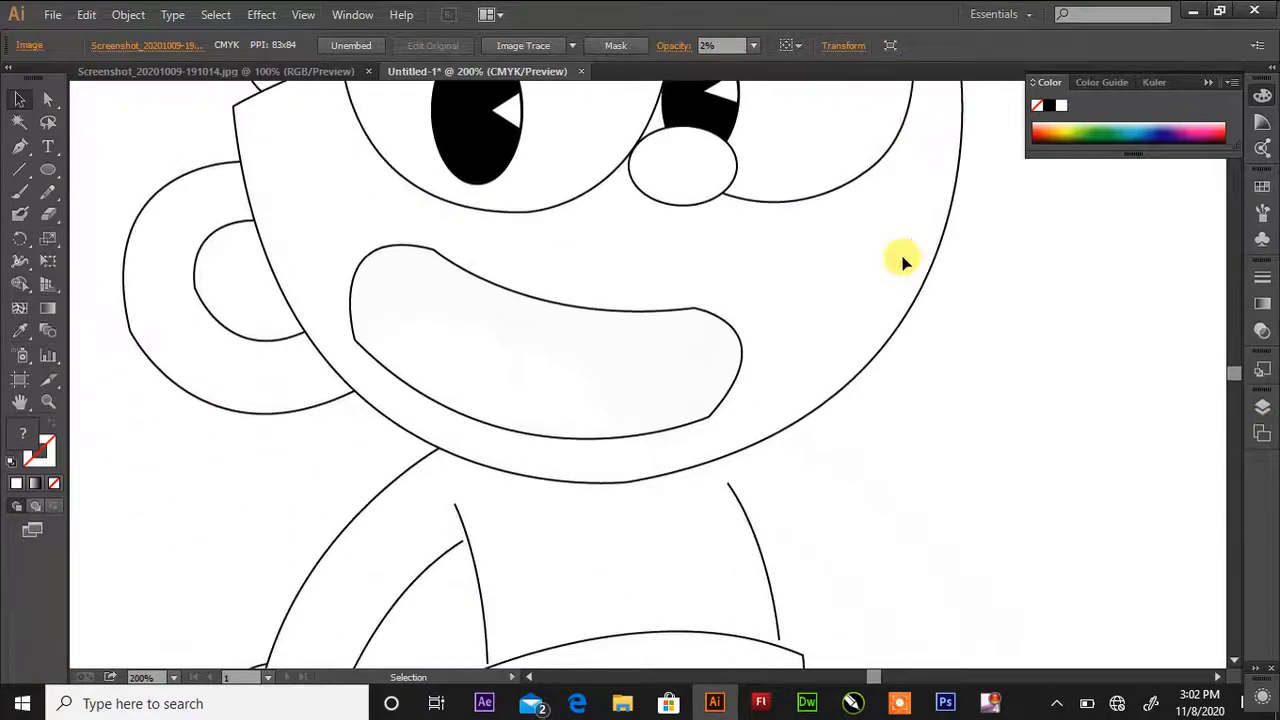
scroll(903, 260, down, 5)
key(p)
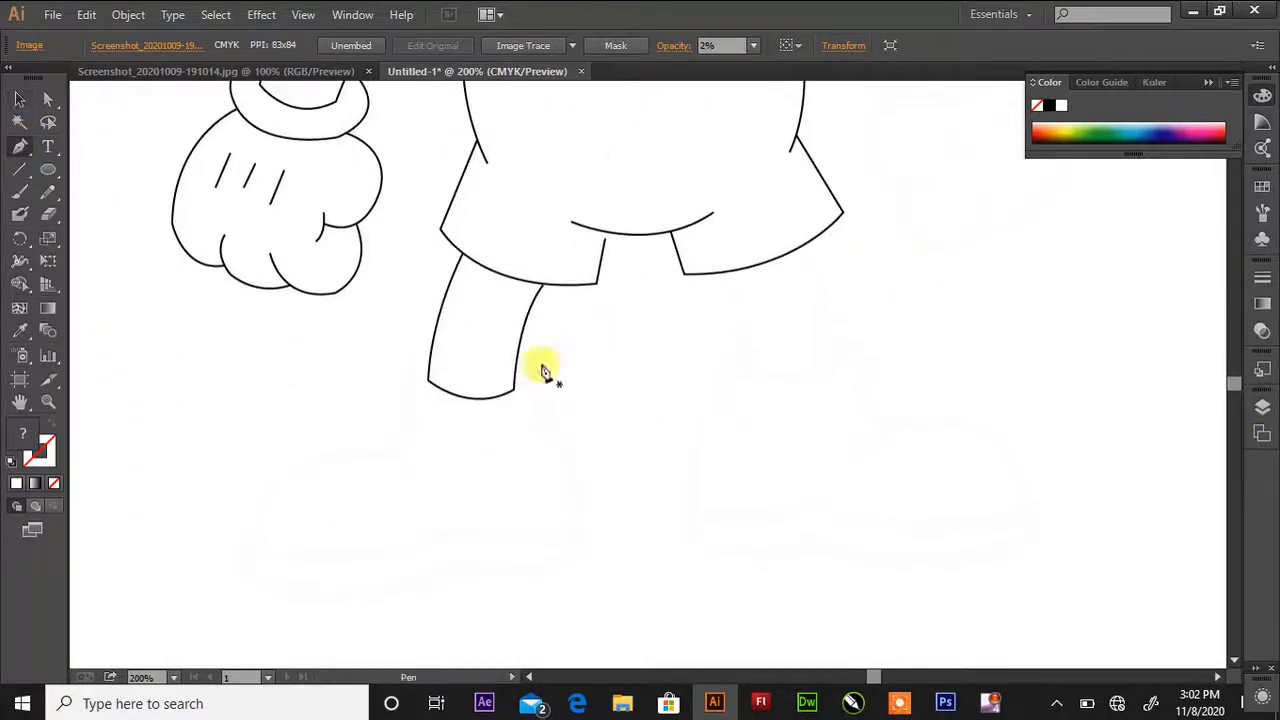
drag(547, 428, 496, 433)
click(548, 400)
click(52, 425)
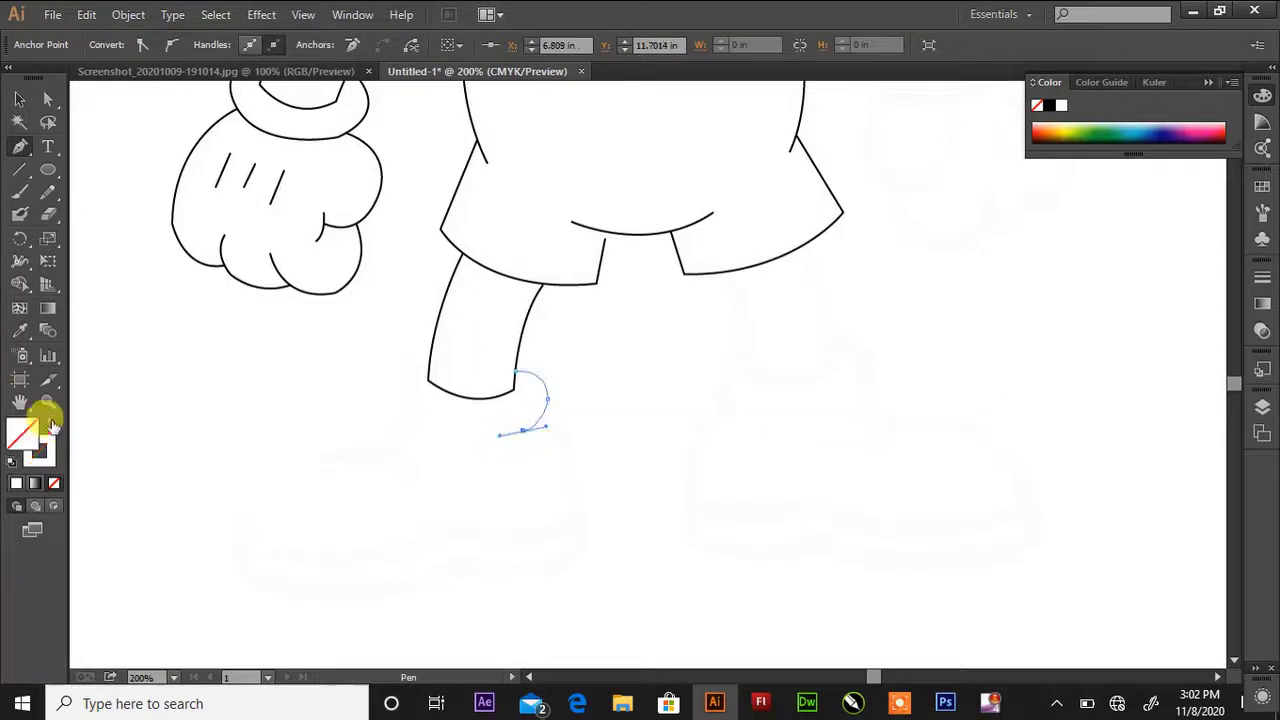
click(1048, 105)
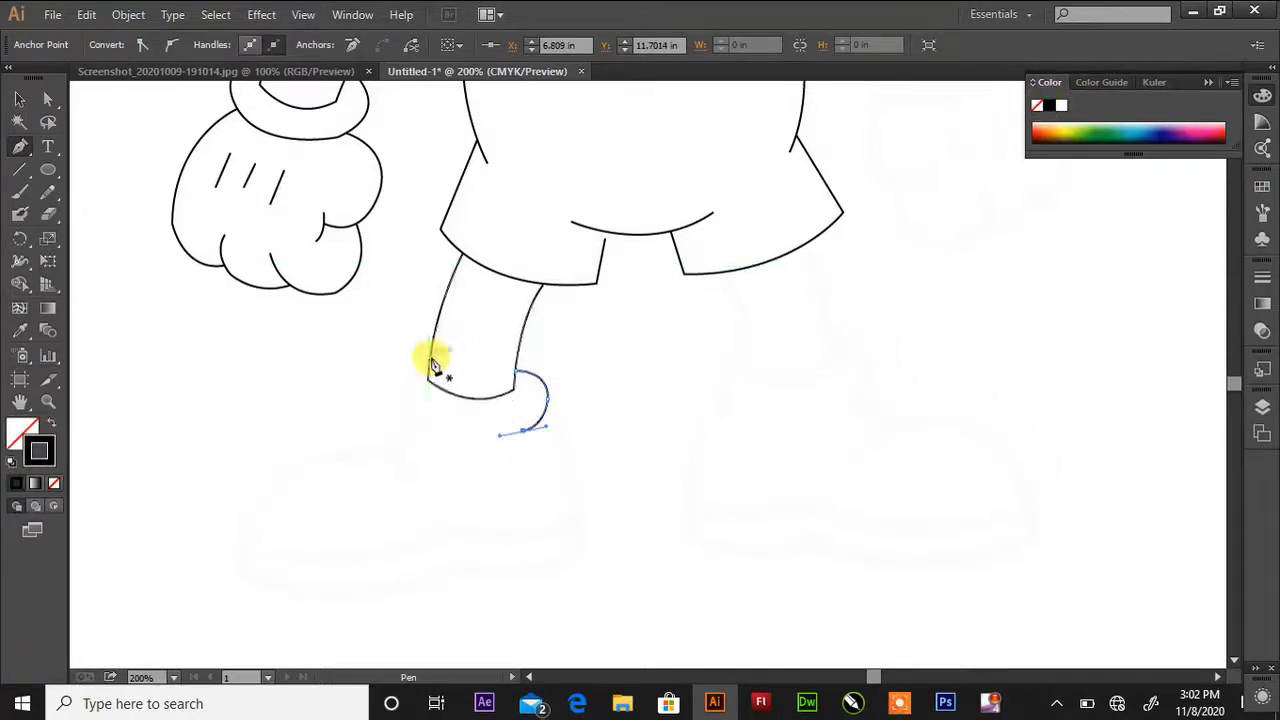
mouse_move(429, 358)
mouse_down()
mouse_move(428, 425)
mouse_move(484, 451)
mouse_up()
key(p)
Trace the left shoe's heel, wavy bottom and rounded toe from the cuff, and add the short line joining the cuff to the toe cap
click(543, 414)
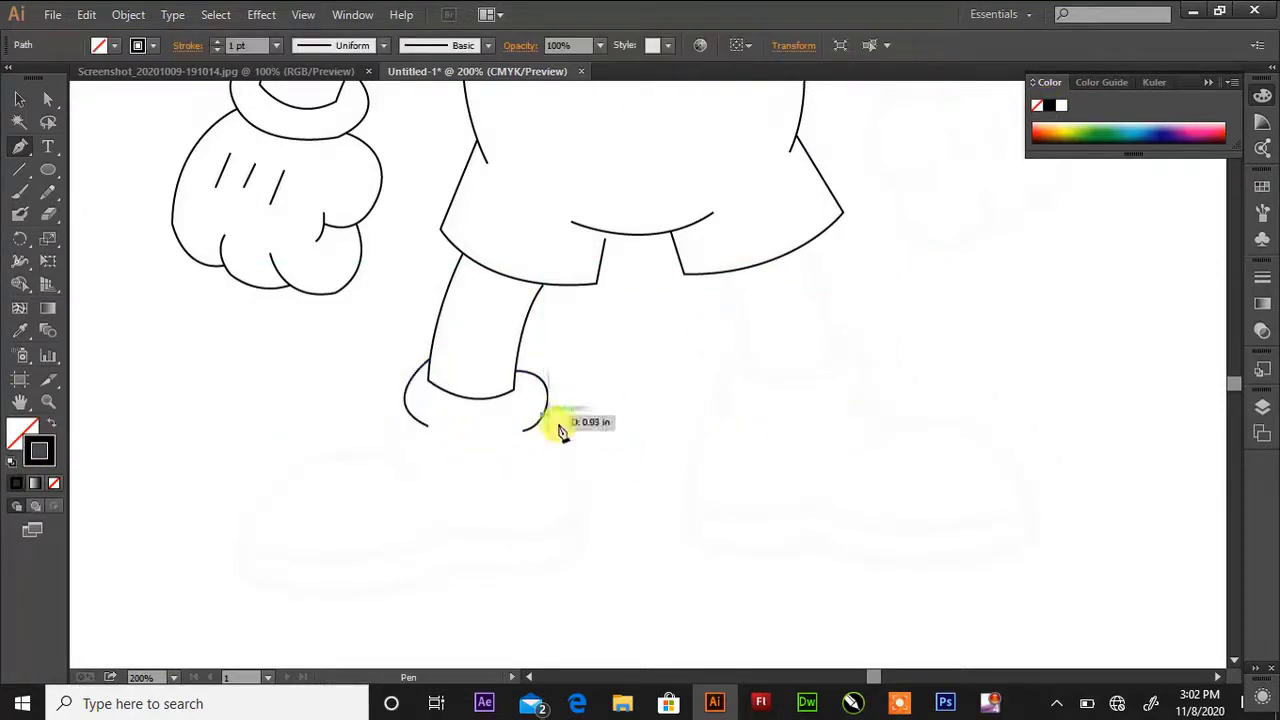
drag(577, 528, 573, 560)
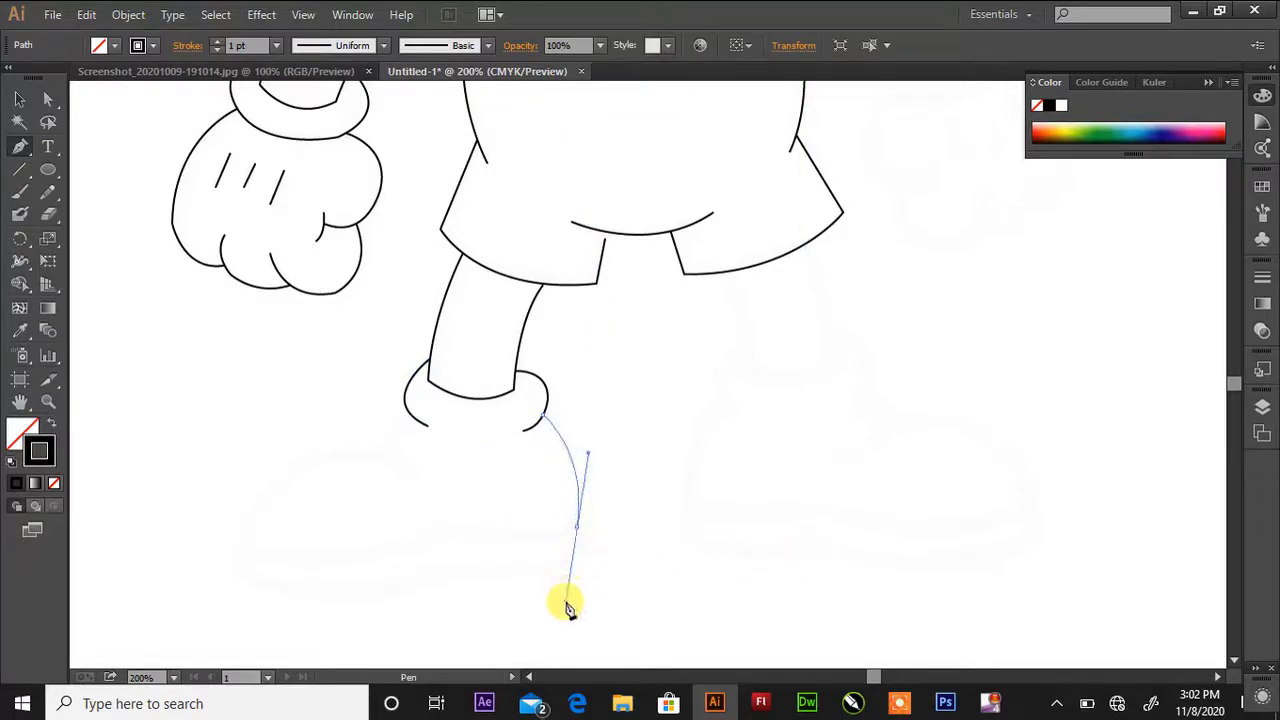
drag(566, 607, 566, 601)
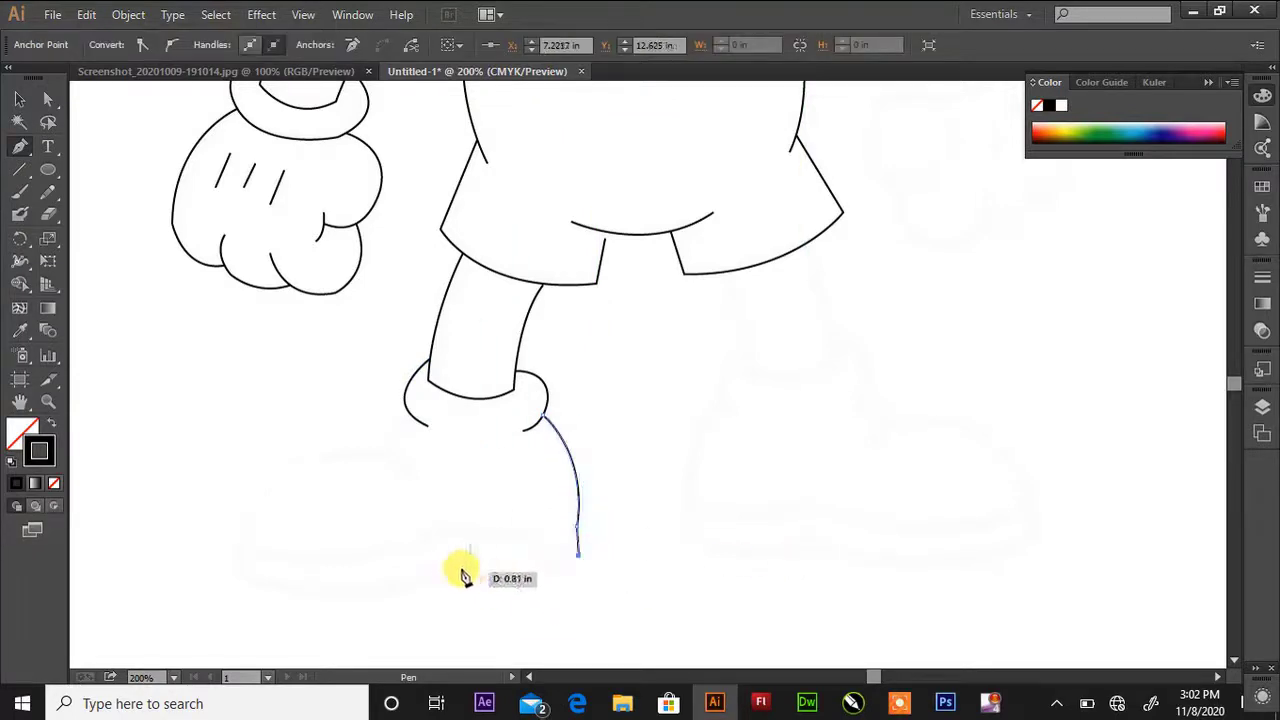
drag(462, 563, 410, 540)
drag(237, 573, 112, 517)
click(236, 572)
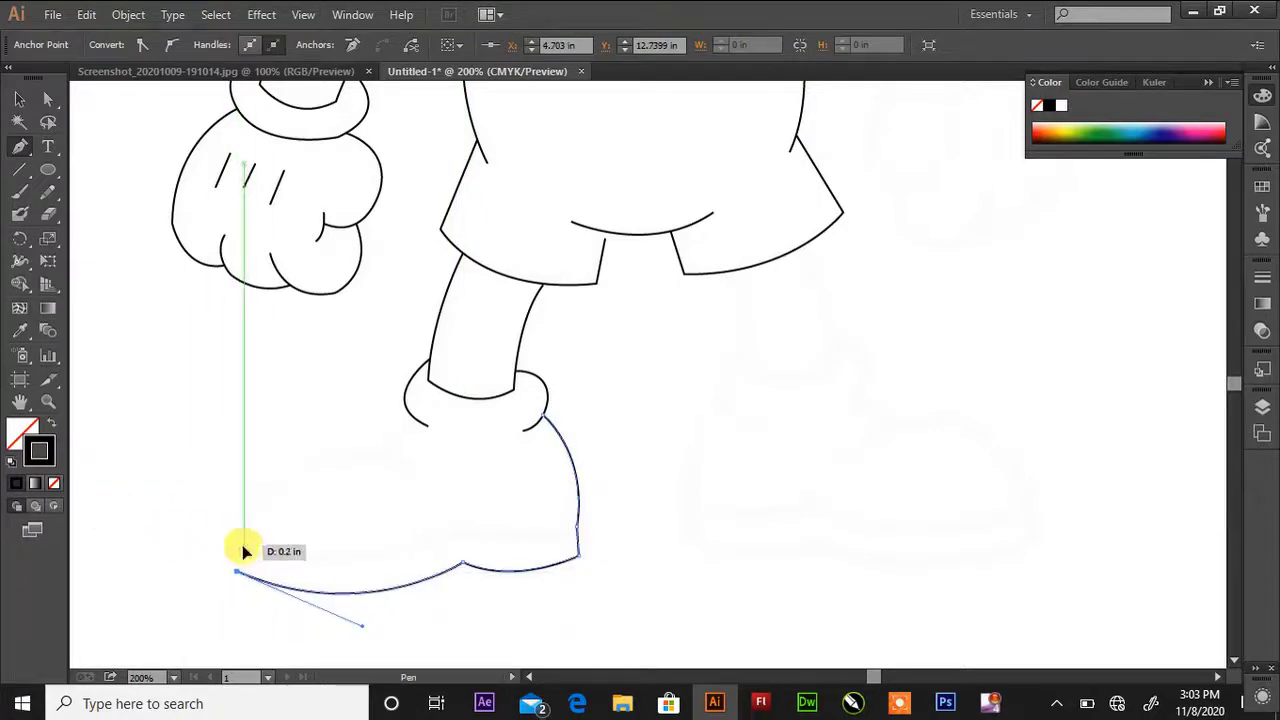
click(241, 545)
drag(418, 505, 557, 549)
click(410, 414)
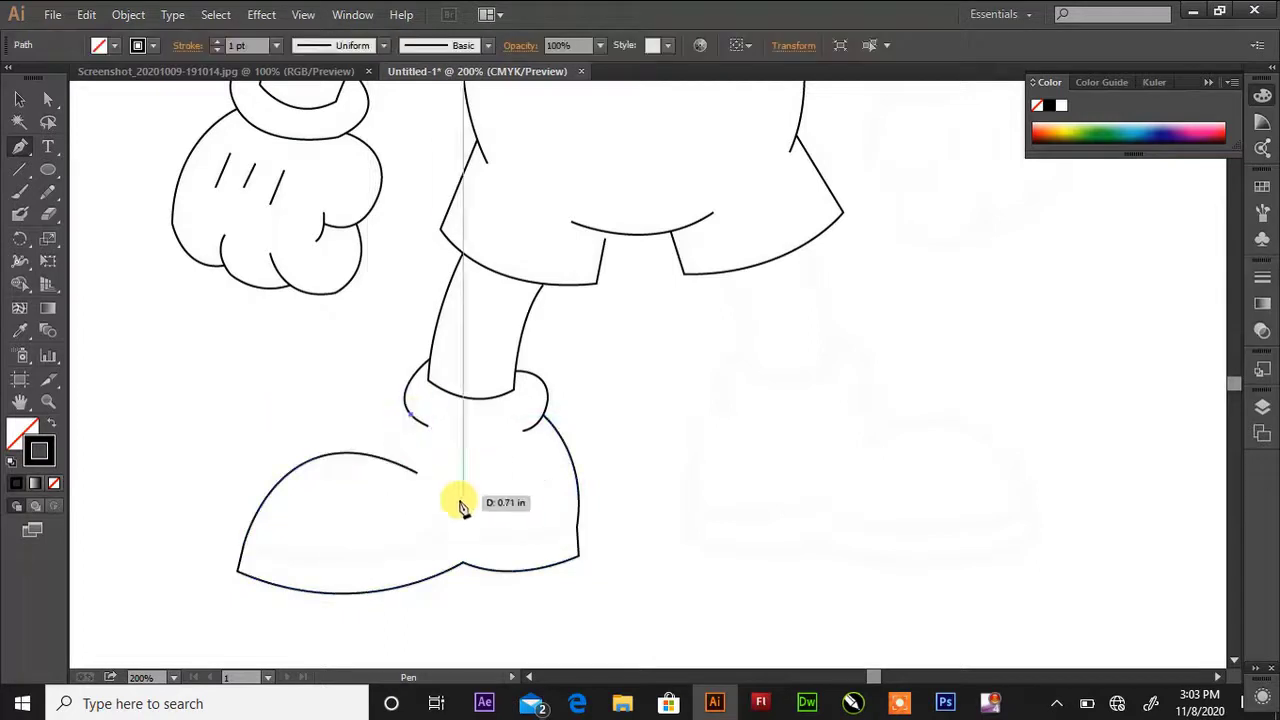
mouse_move(381, 470)
mouse_down()
mouse_move(378, 495)
mouse_move(382, 484)
mouse_up()
ctrl+click(645, 550)
Draw the wavy sole line across the left shoe from the heel to the toe, parallel to its bottom edge
click(578, 522)
drag(443, 521, 386, 490)
drag(243, 546, 109, 508)
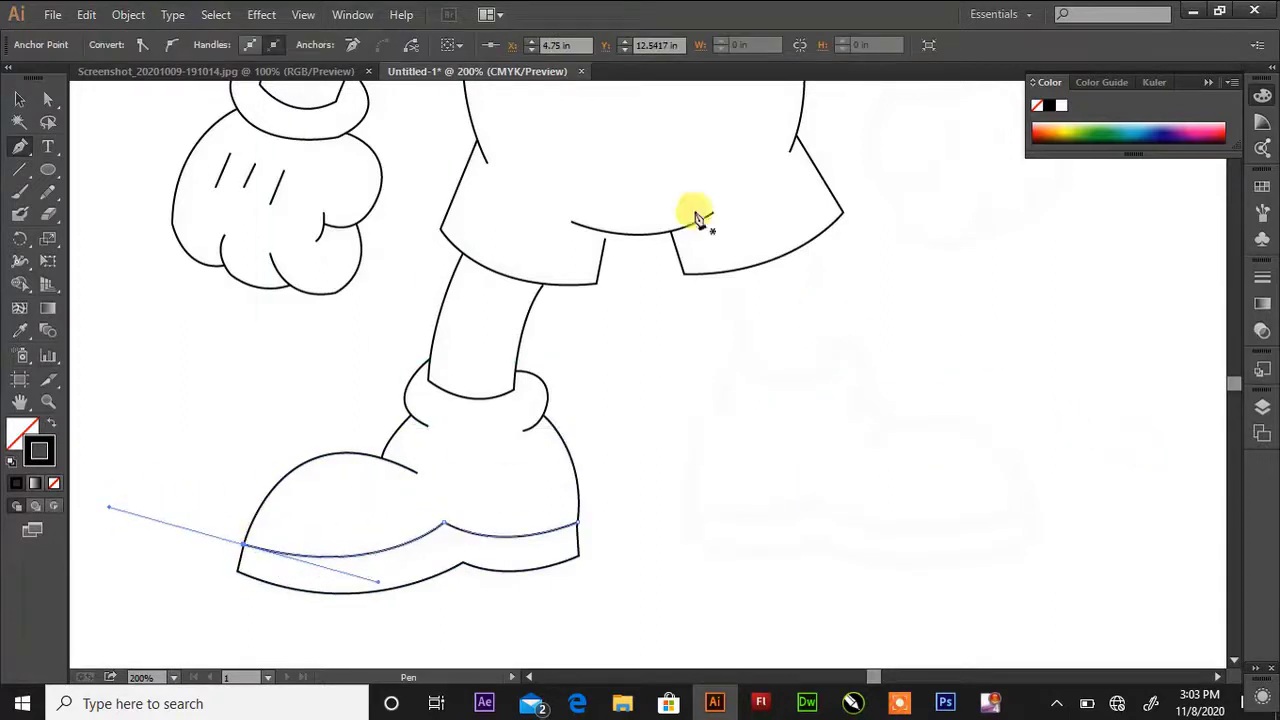
Adjust the curve on the outer side of the left ankle's sock cuff so it bulges slightly more
click(48, 98)
click(429, 358)
ctrl+click(669, 416)
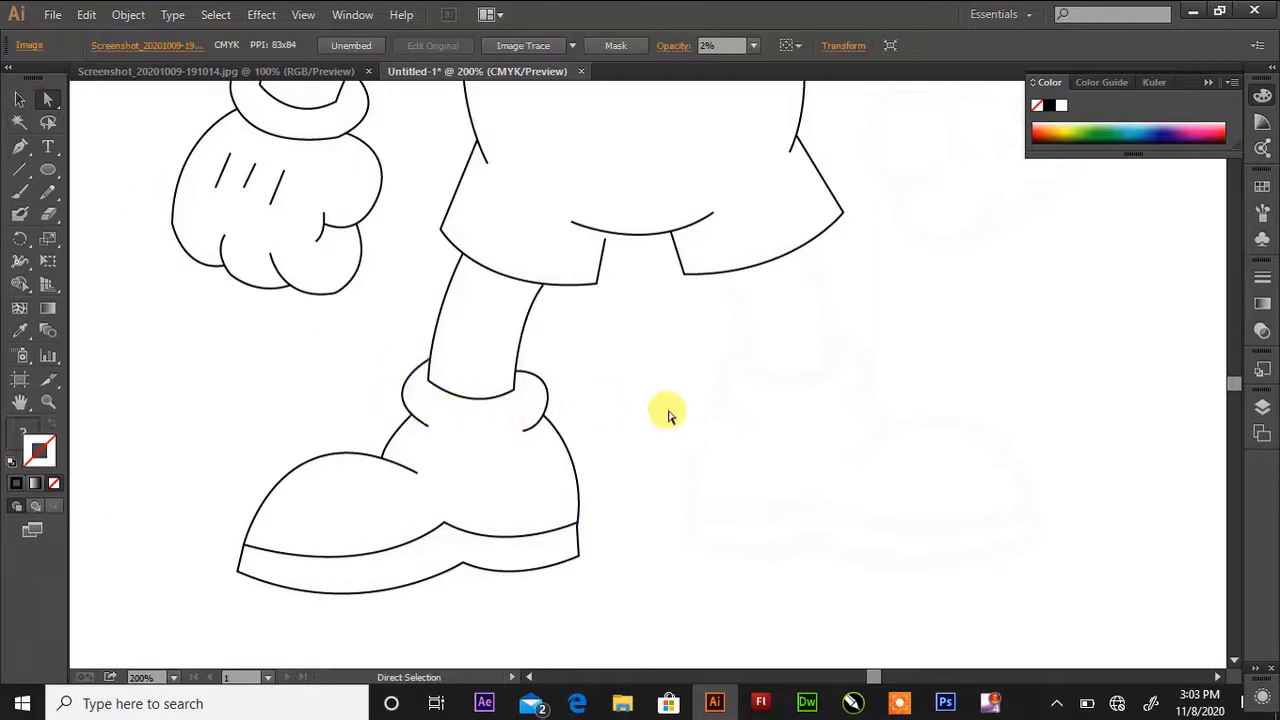
Trace the right lower leg below the shorts with a black stroke, and add the cuff curves on both sides of its ankle
scroll(1006, 374, up, 2)
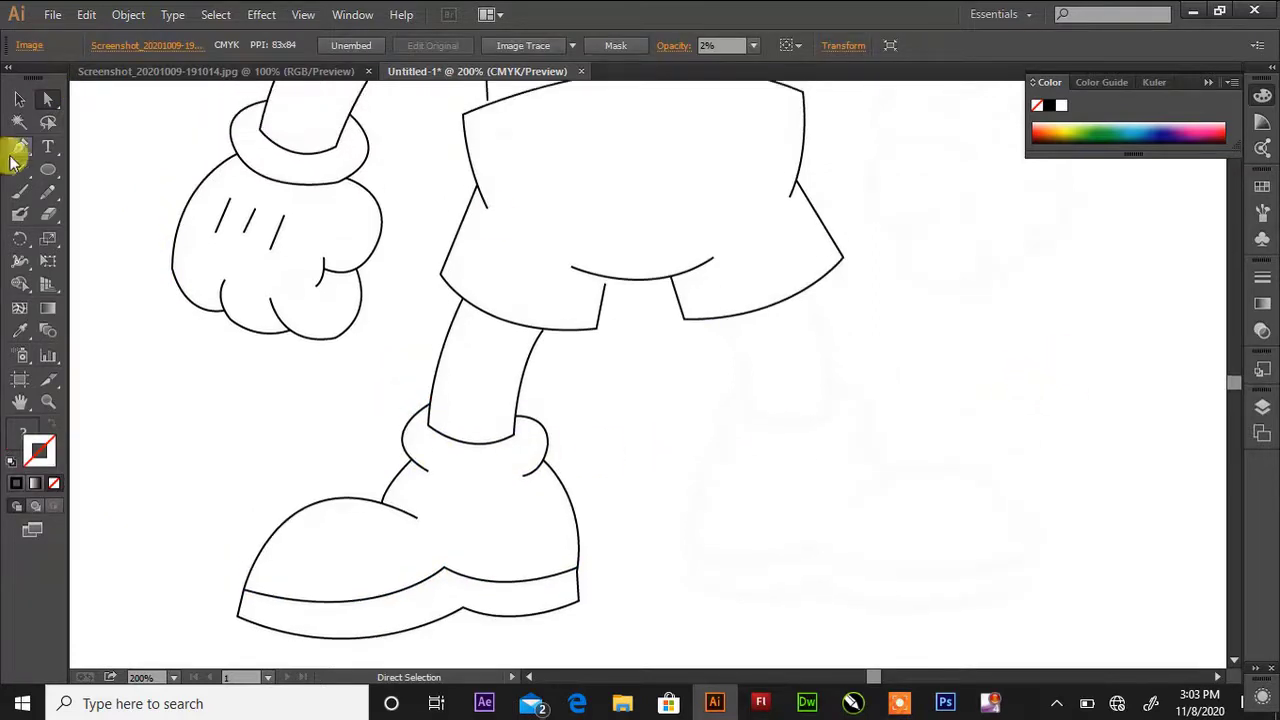
click(18, 148)
click(723, 318)
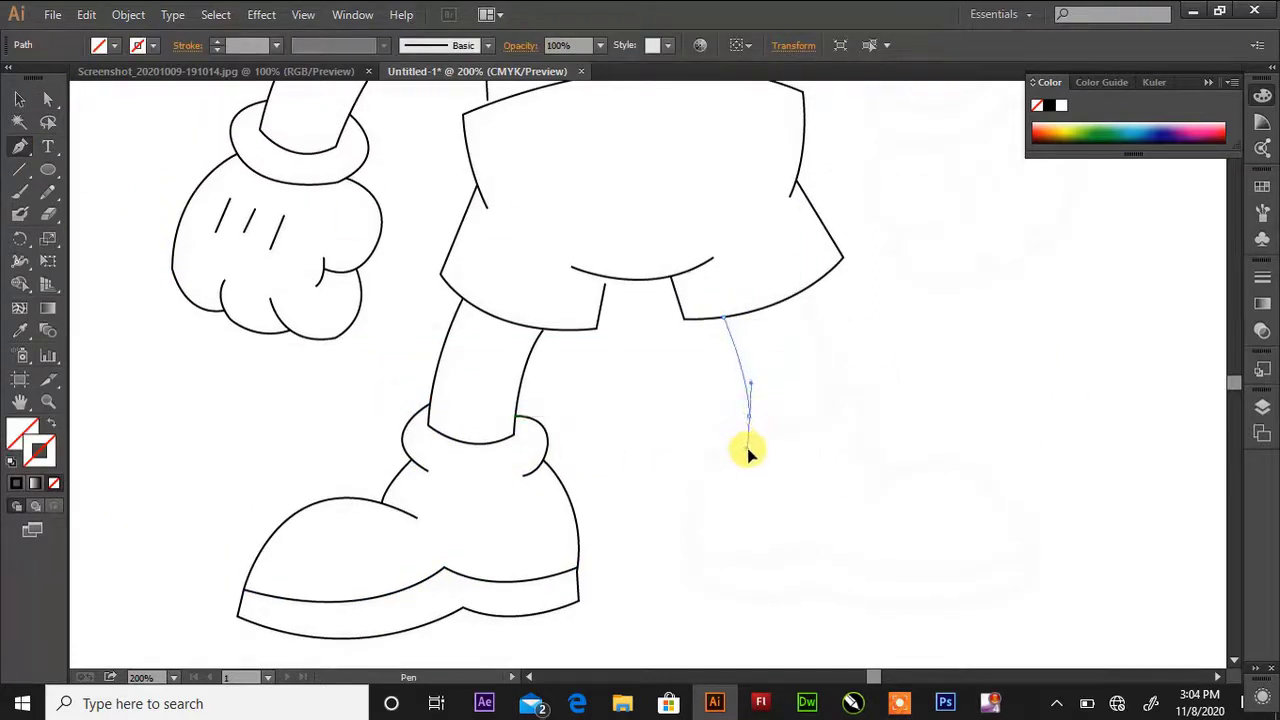
mouse_move(750, 453)
mouse_down()
mouse_move(829, 414)
mouse_move(866, 366)
mouse_move(829, 374)
mouse_move(775, 266)
mouse_up()
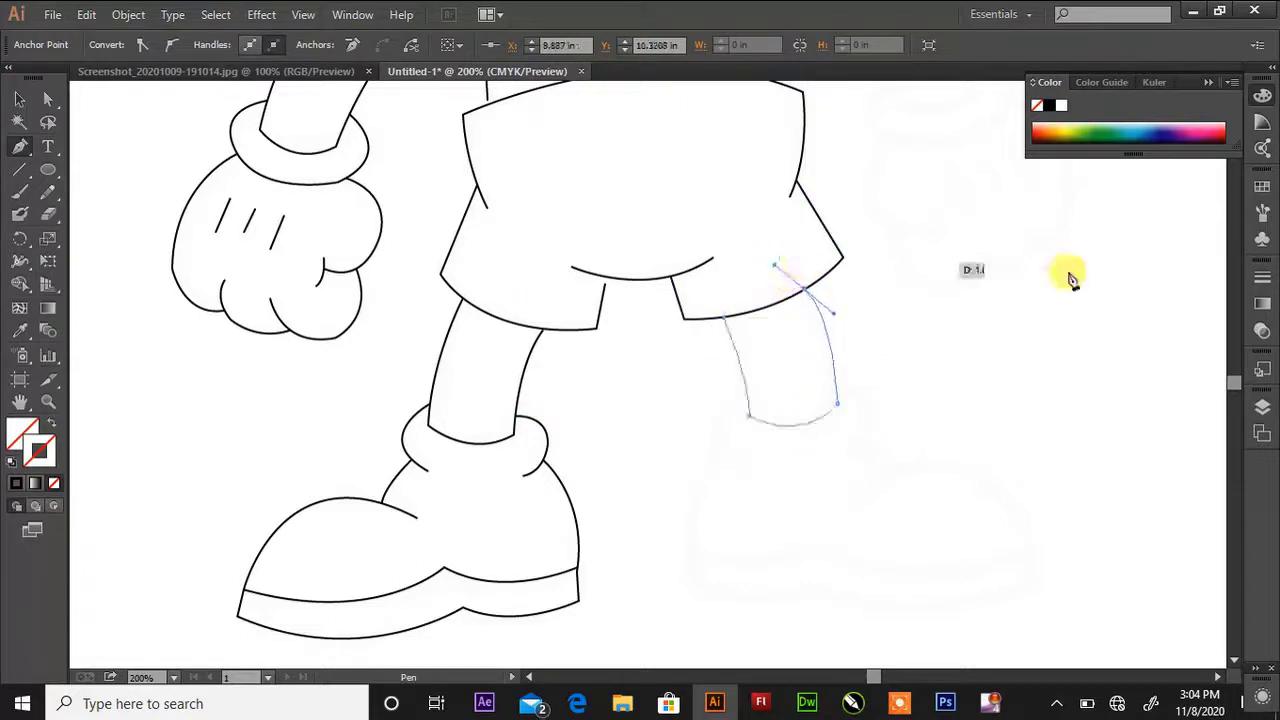
click(14, 478)
click(740, 462)
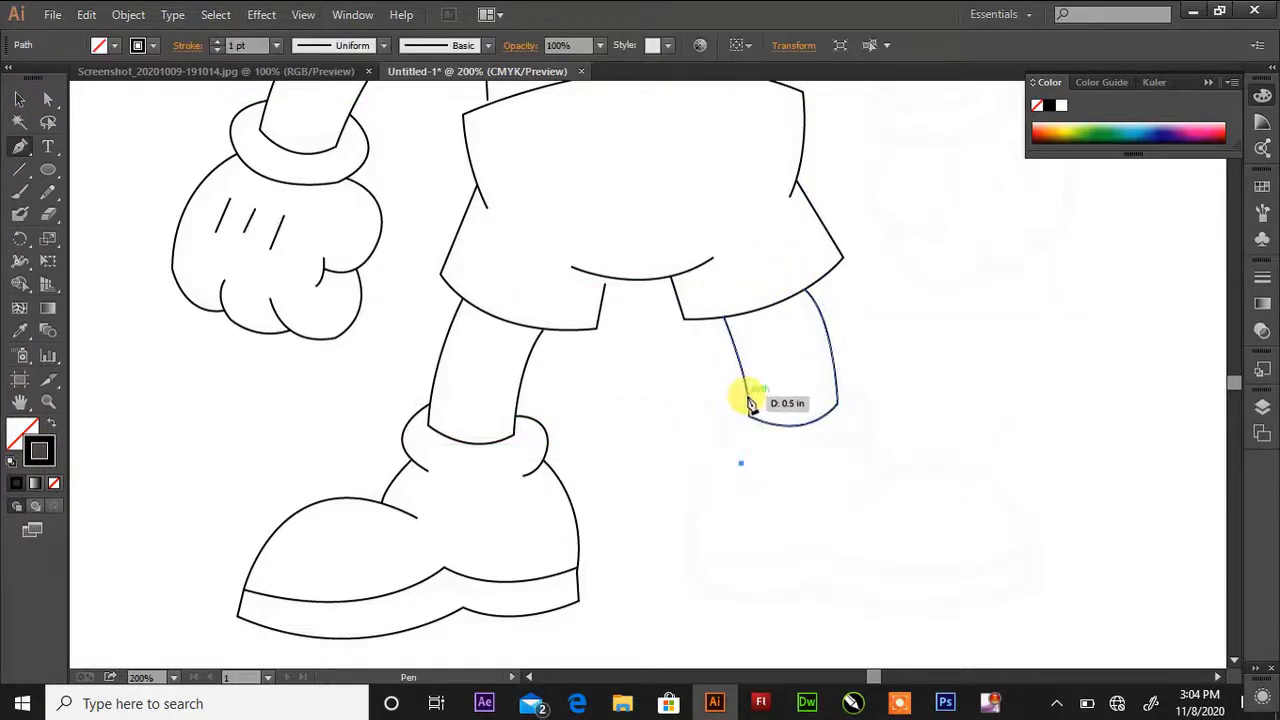
drag(750, 403, 790, 502)
Trace the right shoe's outline from the cuff down the heel, along the wavy bottom and back over the rounded toe
drag(722, 443, 690, 551)
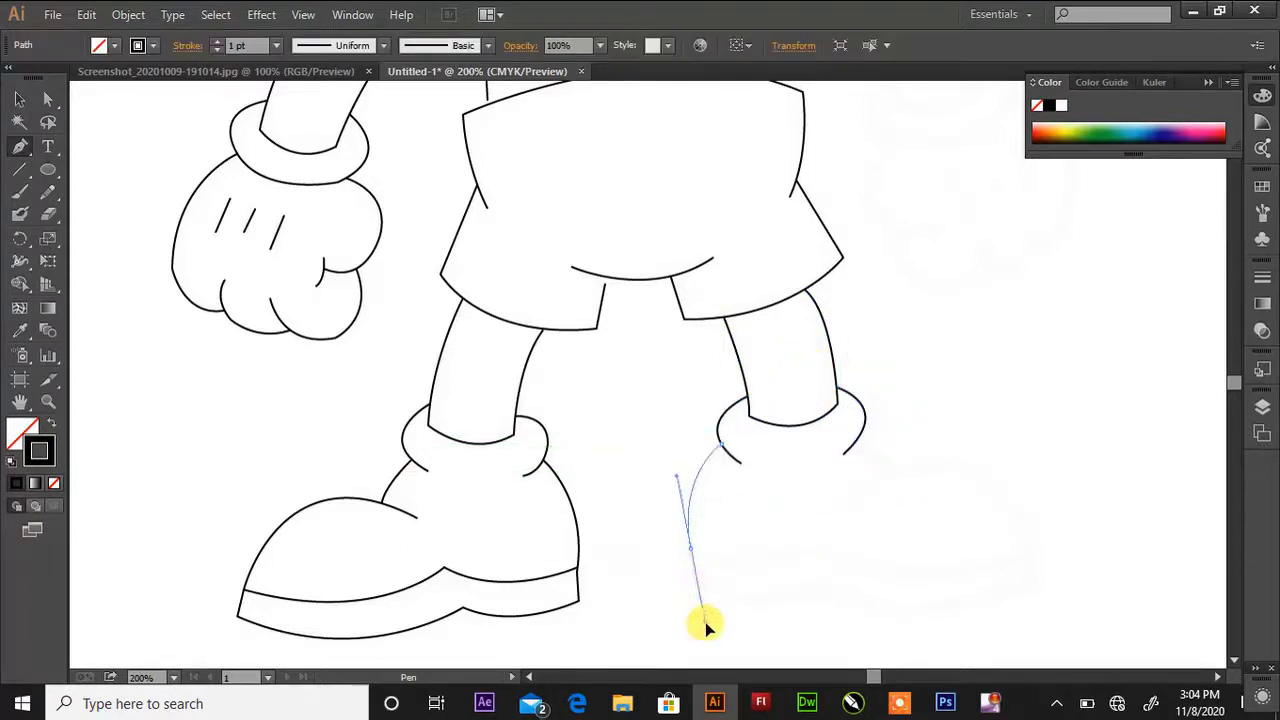
drag(705, 622, 705, 621)
click(690, 549)
click(688, 584)
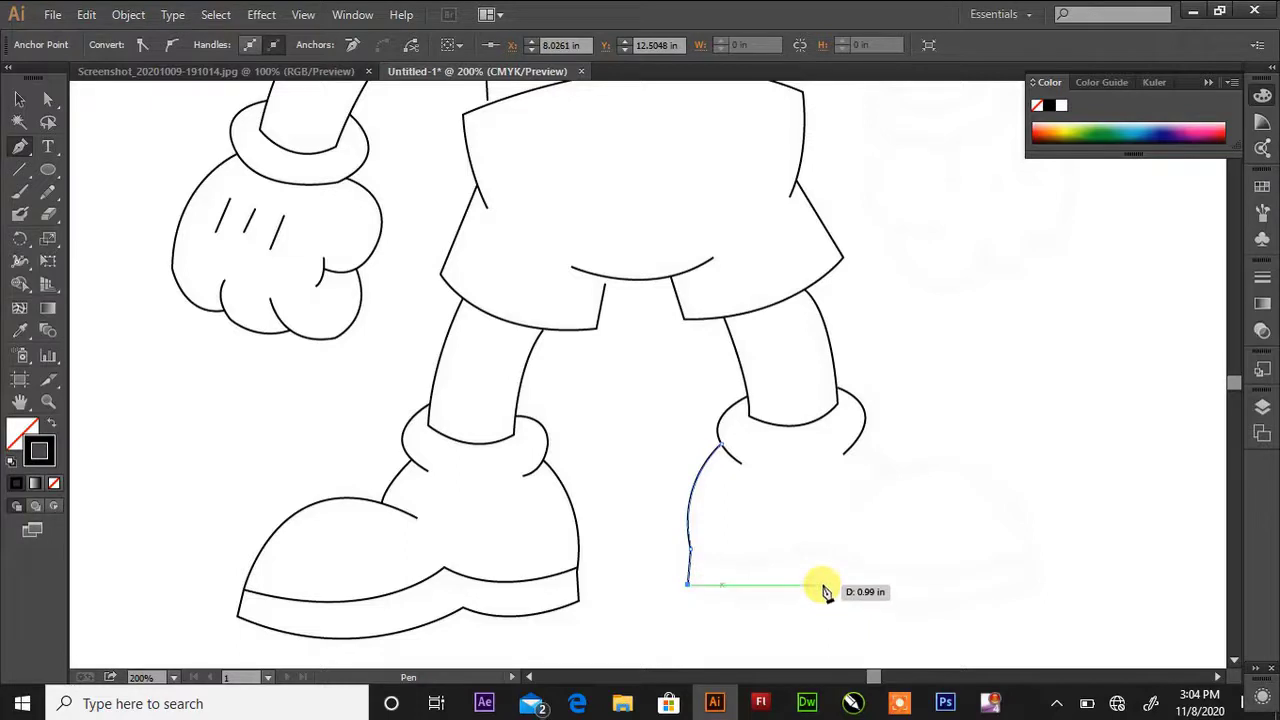
key(ctrl+z)
click(693, 584)
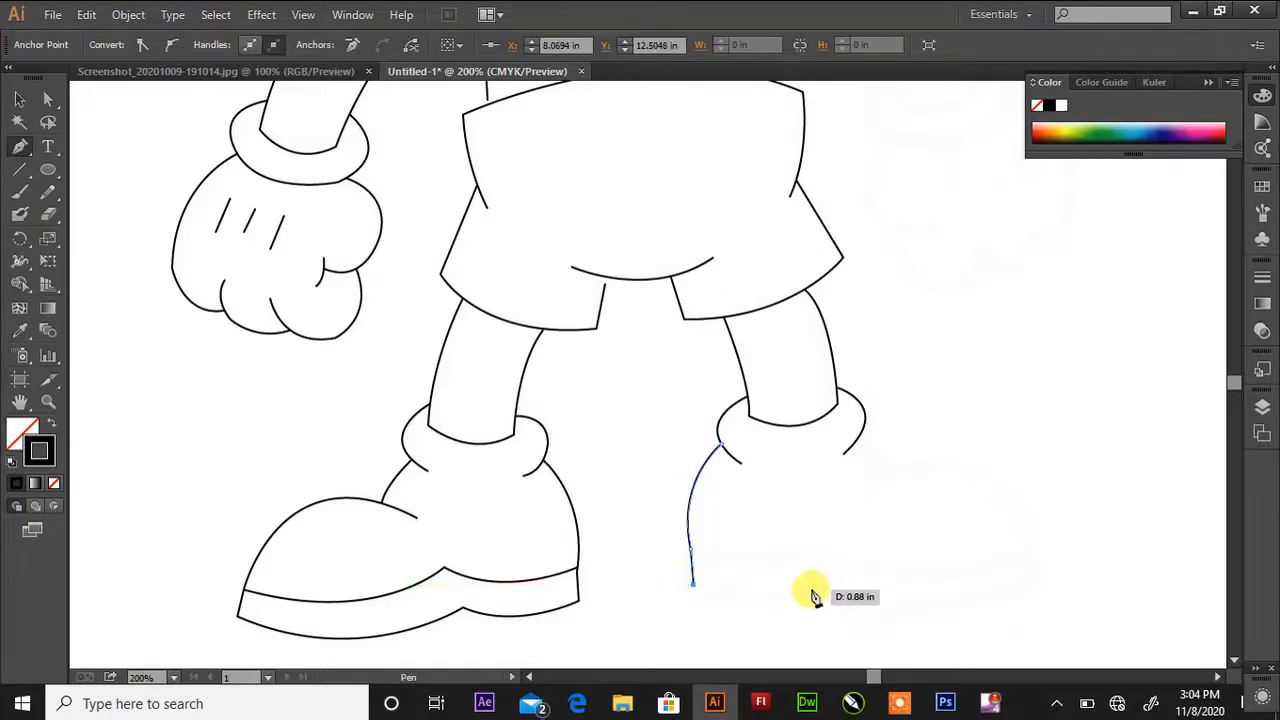
drag(880, 553, 878, 552)
drag(1037, 580, 1125, 522)
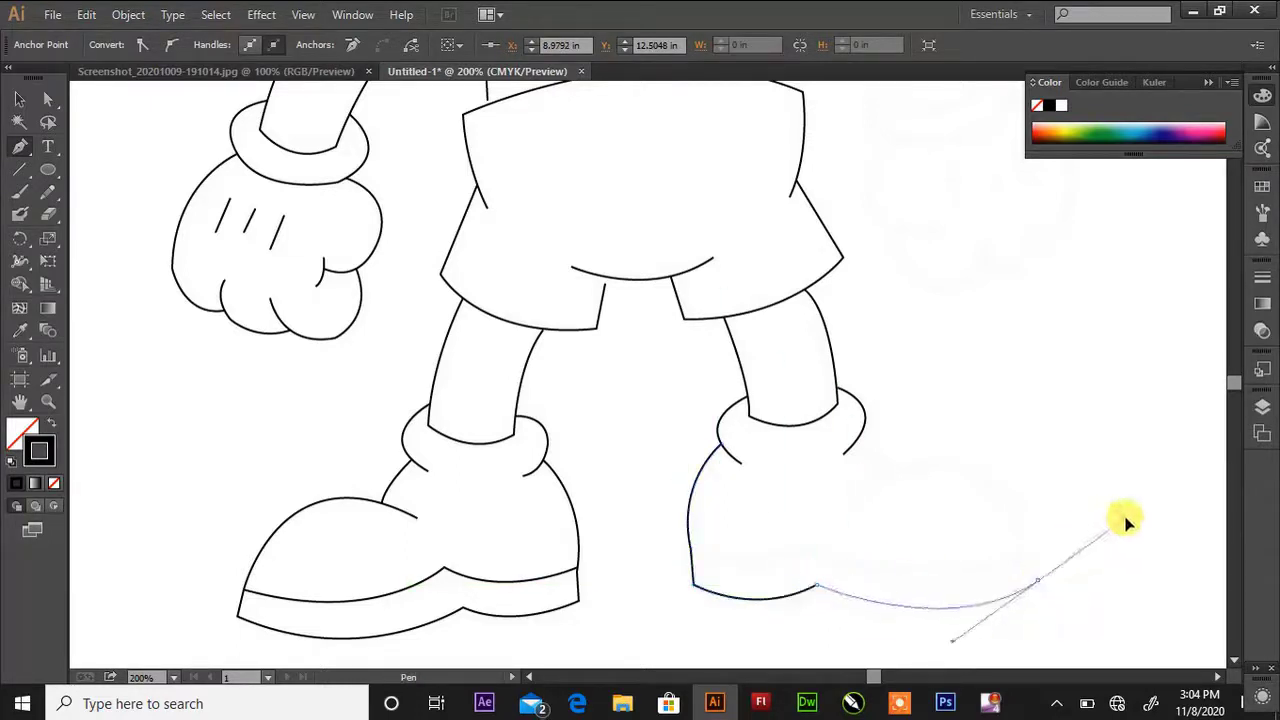
click(1037, 581)
click(1030, 550)
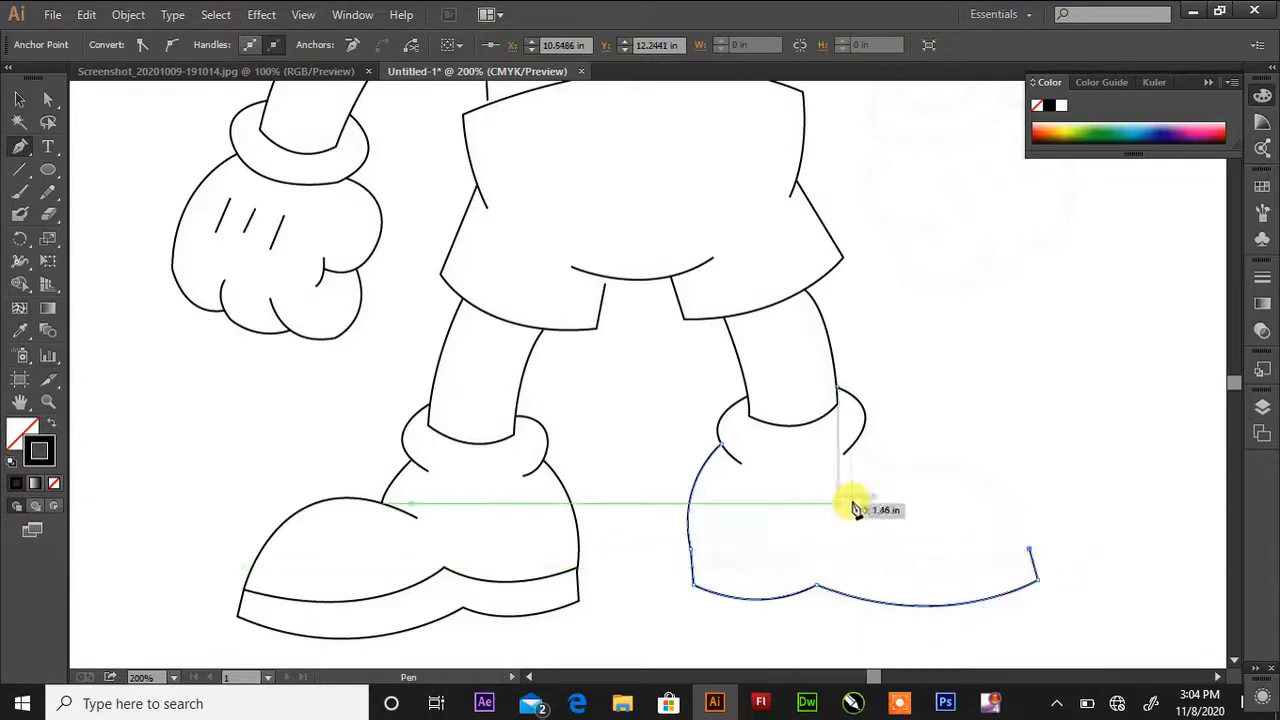
drag(856, 498, 719, 587)
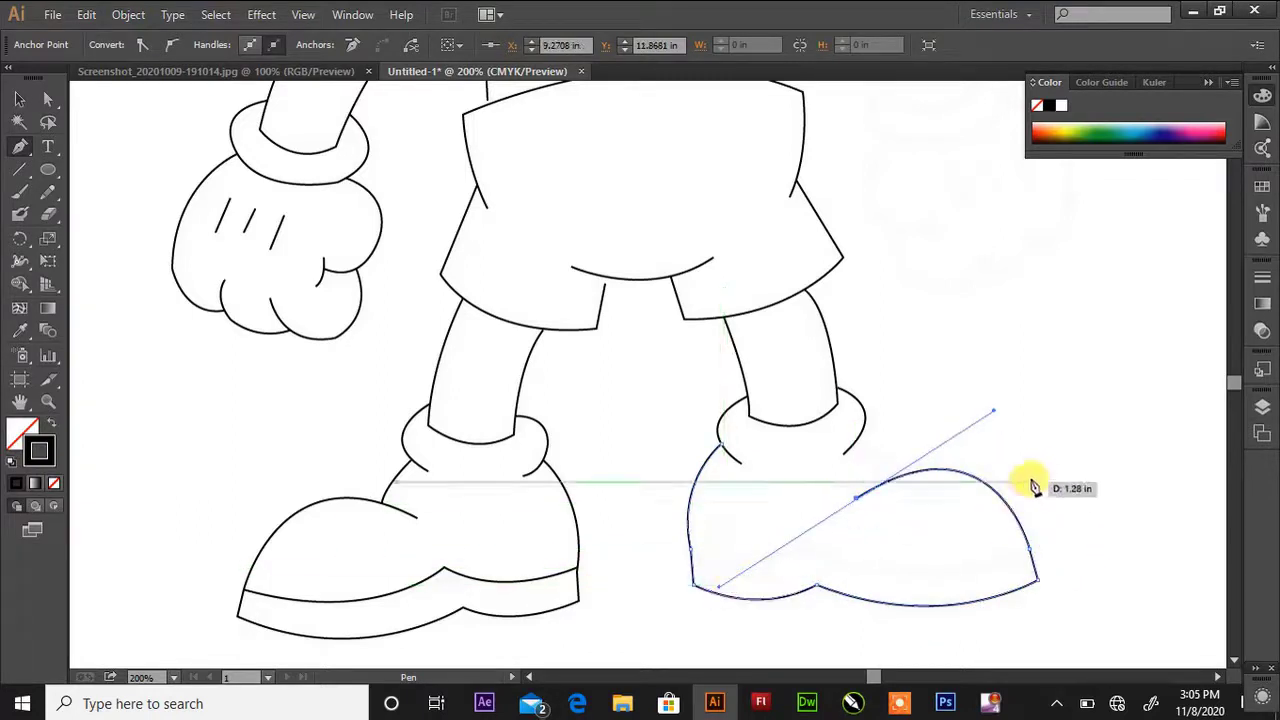
Draw the short curve from the right cuff to the shoe's toe cap, and adjust the toe cap's inner end to meet it neatly
click(855, 441)
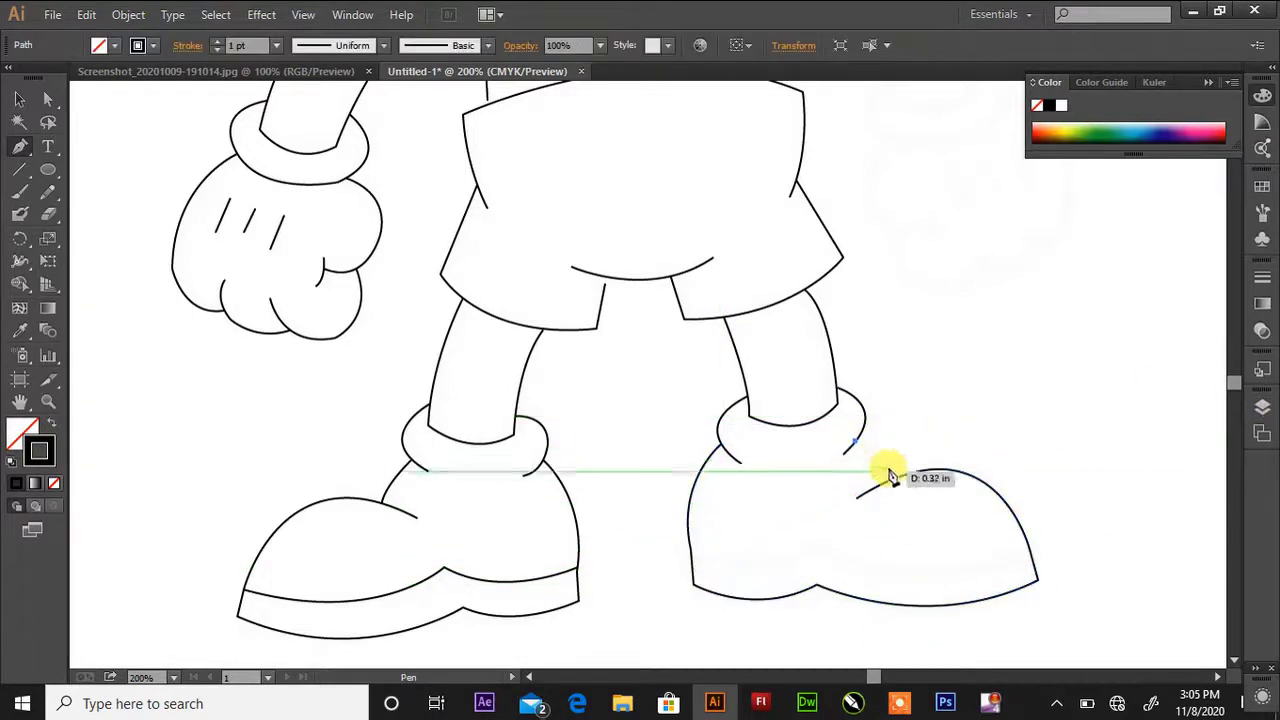
drag(914, 491, 914, 498)
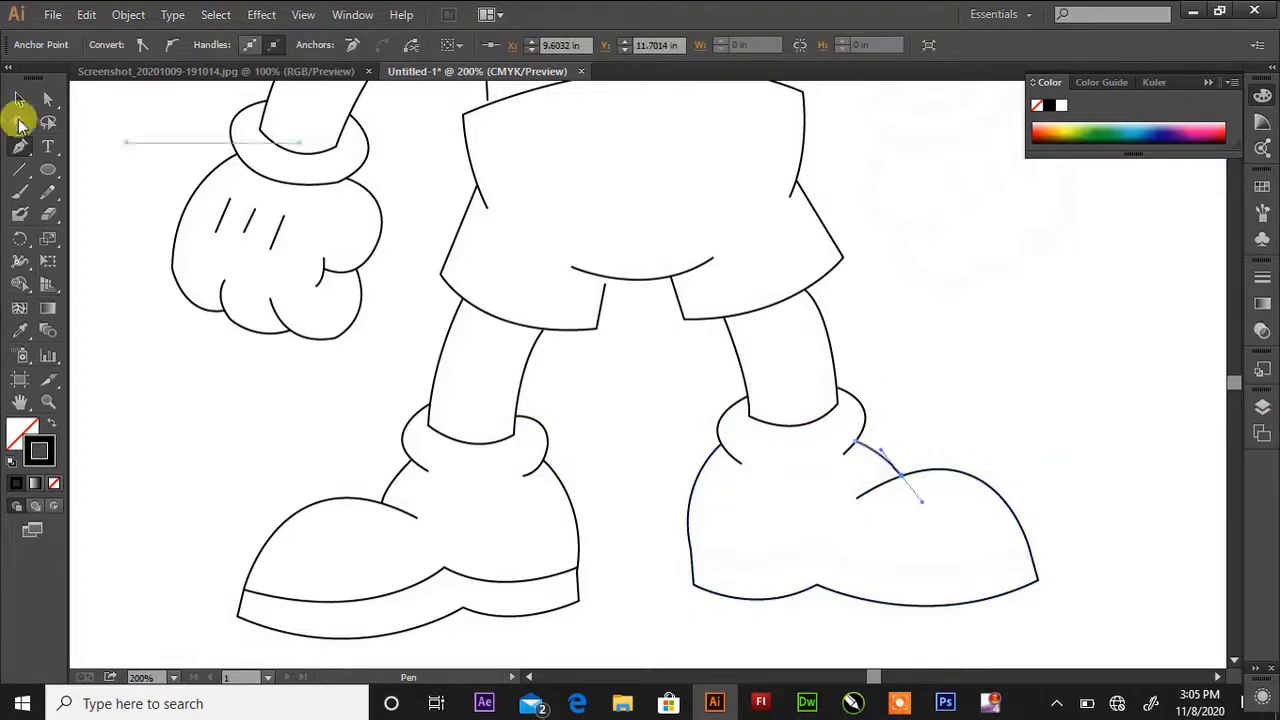
click(48, 99)
click(853, 497)
mouse_move(993, 407)
mouse_down()
mouse_move(986, 394)
mouse_move(1000, 420)
mouse_up()
click(880, 517)
click(910, 486)
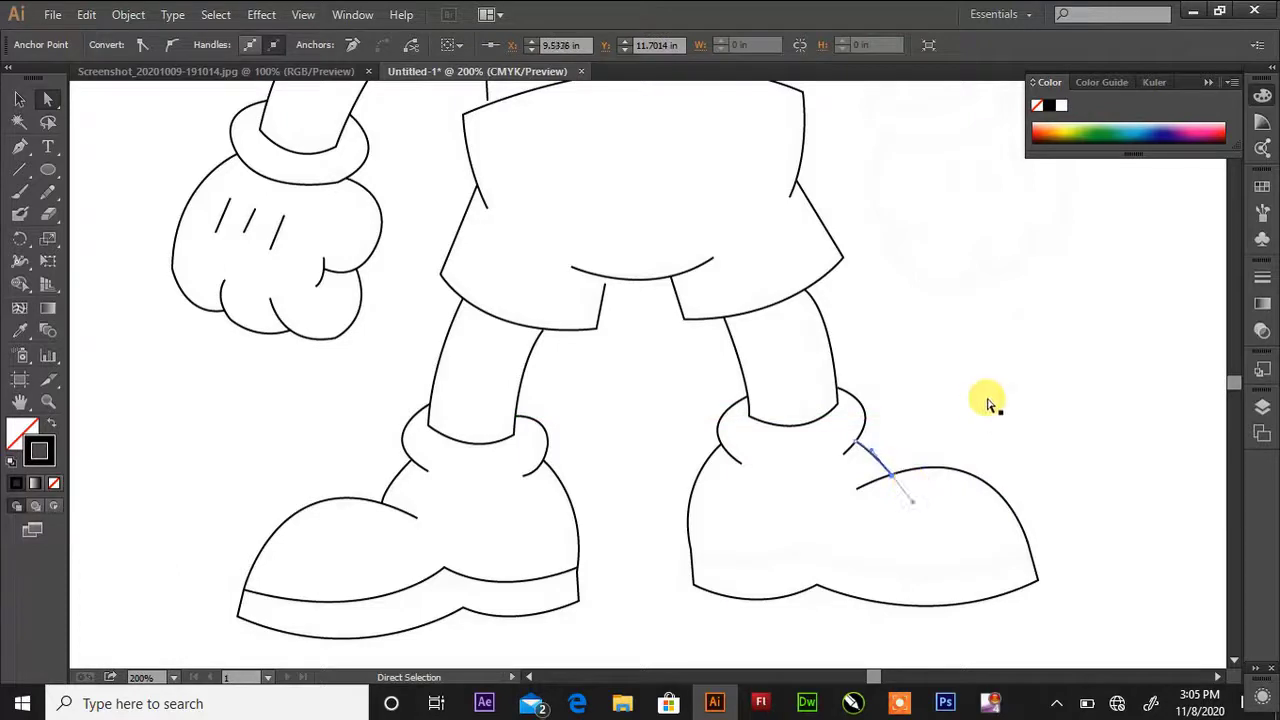
click(957, 429)
Draw the right shoe's sole line as two curves from the heel to the toe edge, dipping on both sides of the arch
click(19, 146)
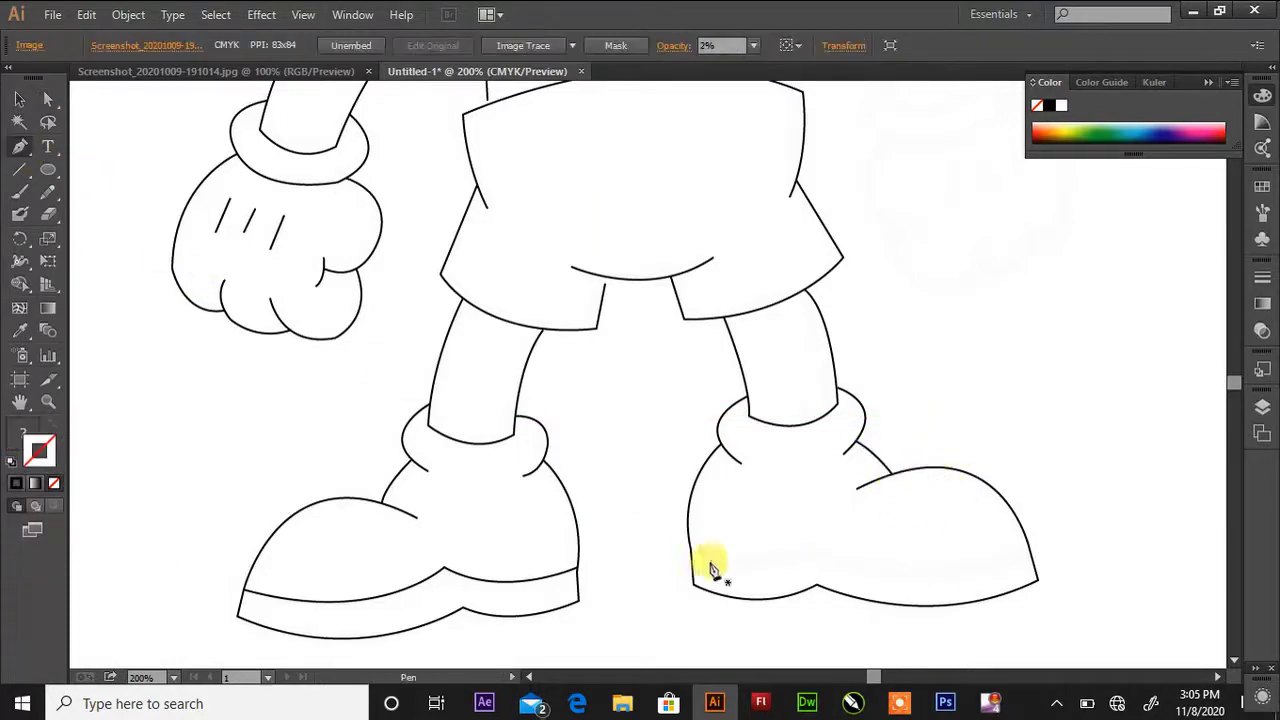
click(692, 551)
drag(808, 549, 858, 523)
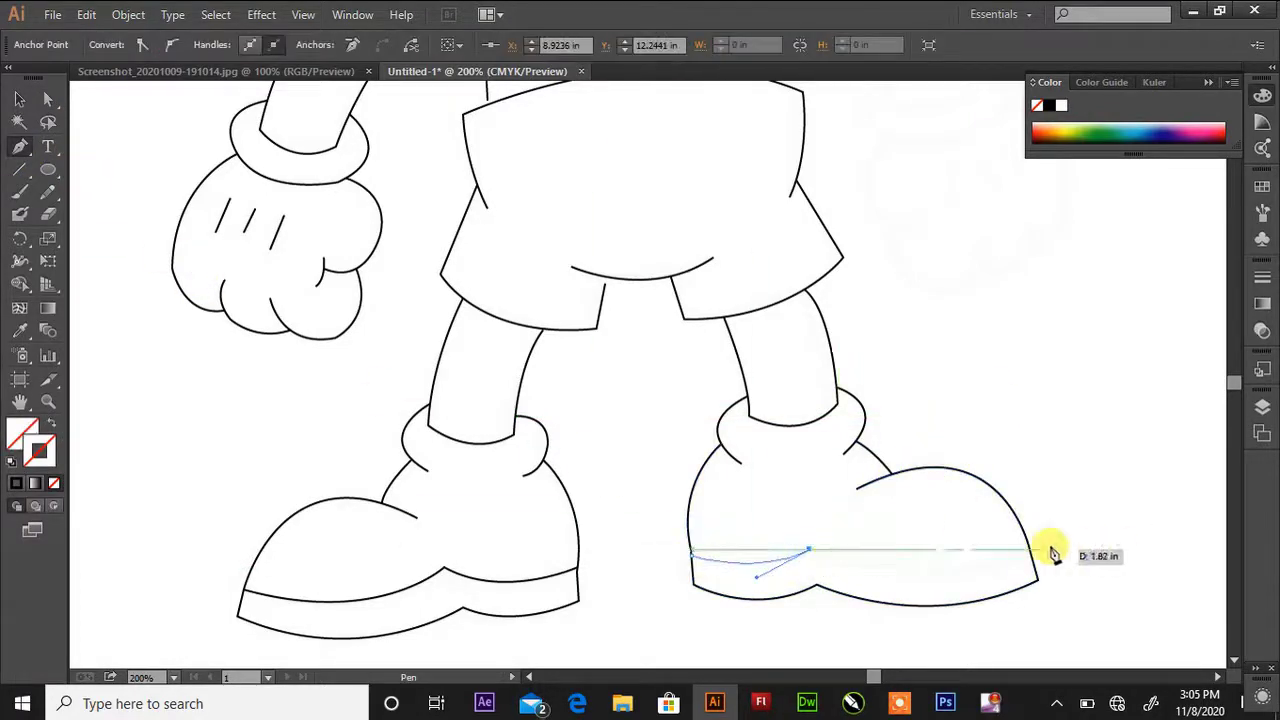
drag(1029, 549, 1131, 500)
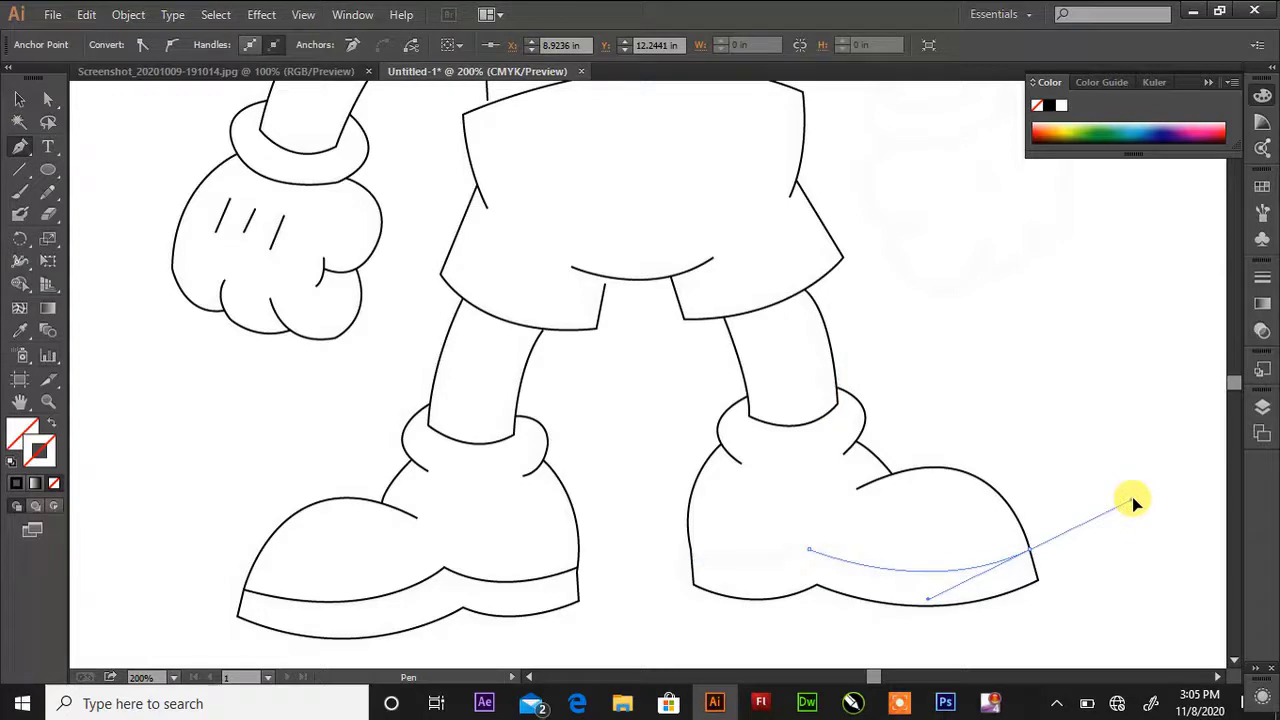
click(19, 97)
Snap loose path ends together: the left shorts leg to the crotch curve, both torso sides to the waistband, and the left arm's underside to the torso
scroll(591, 266, up, 5)
key(a)
click(605, 443)
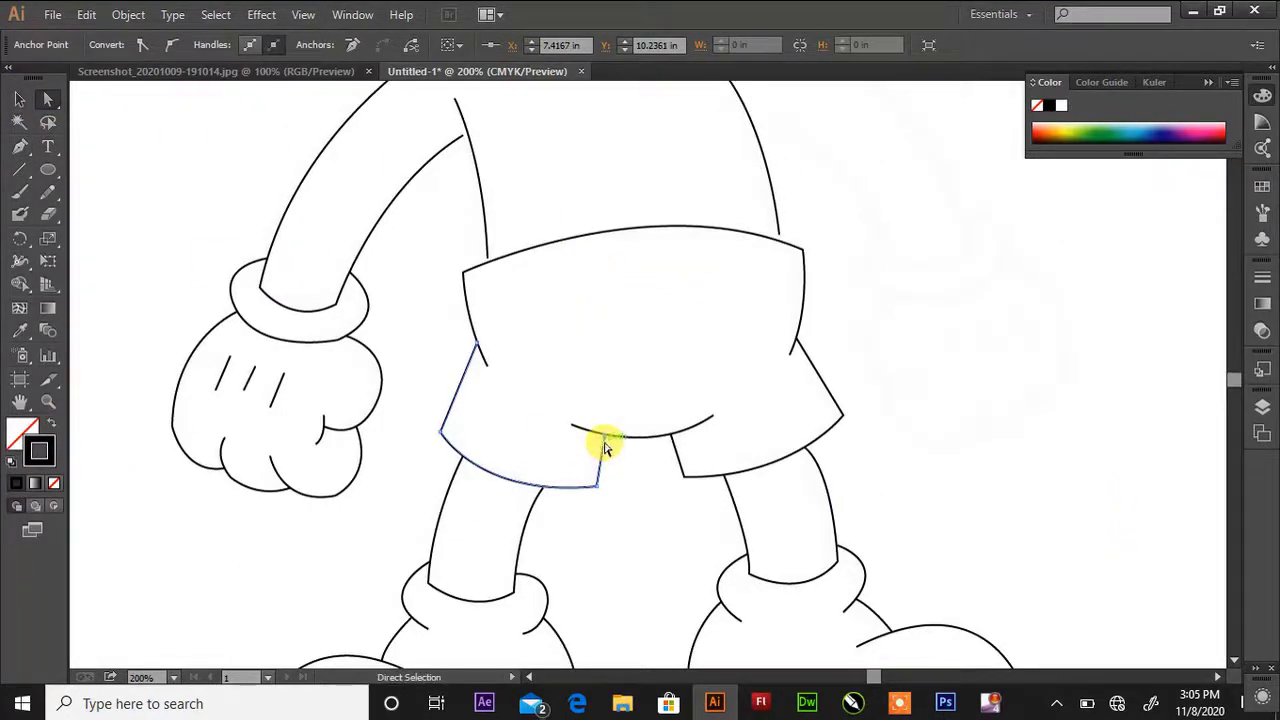
click(778, 236)
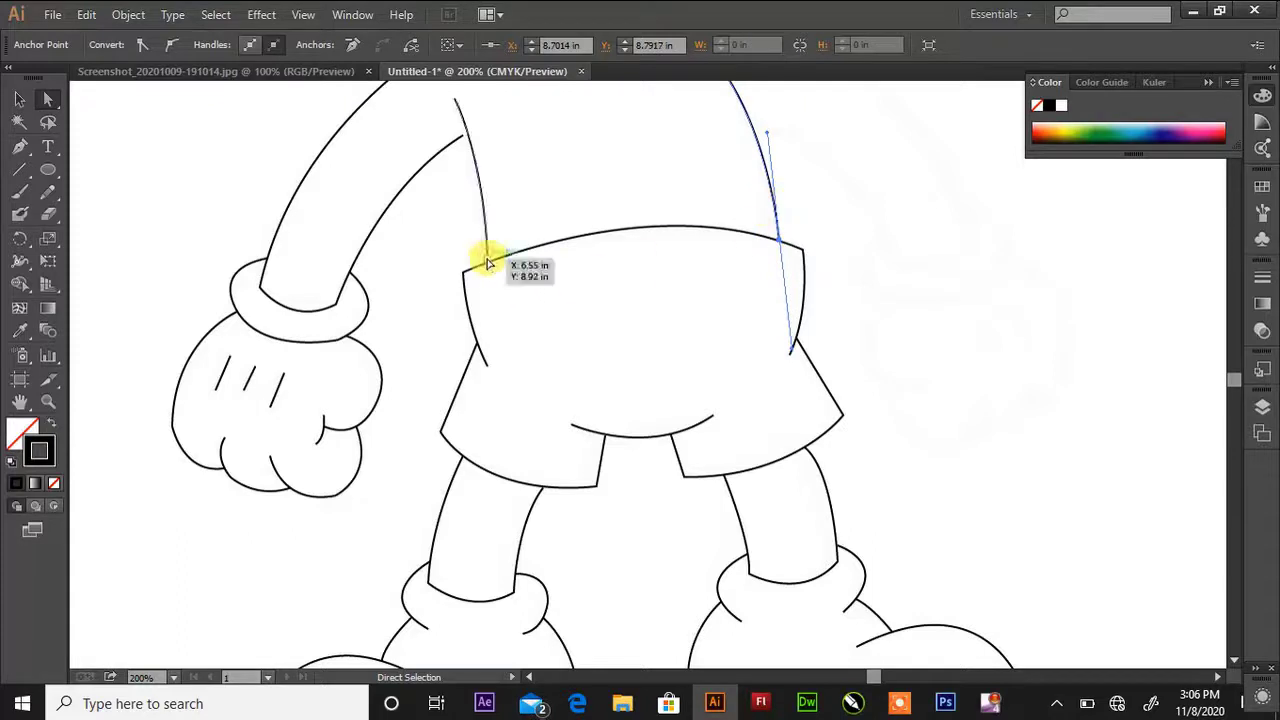
click(466, 135)
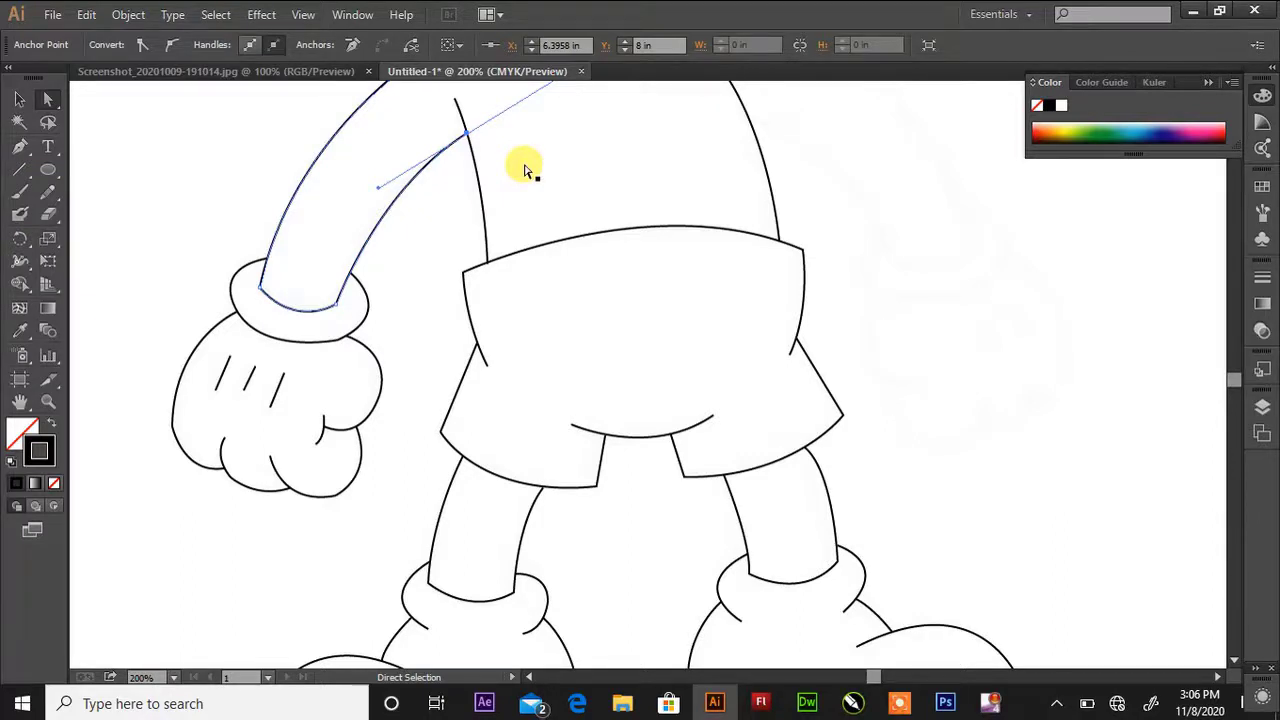
scroll(571, 350, up, 4)
click(613, 274)
Trace the right arm from the head down to the wrist and back along its underside to the torso, with a black stroke
scroll(423, 520, up, 4)
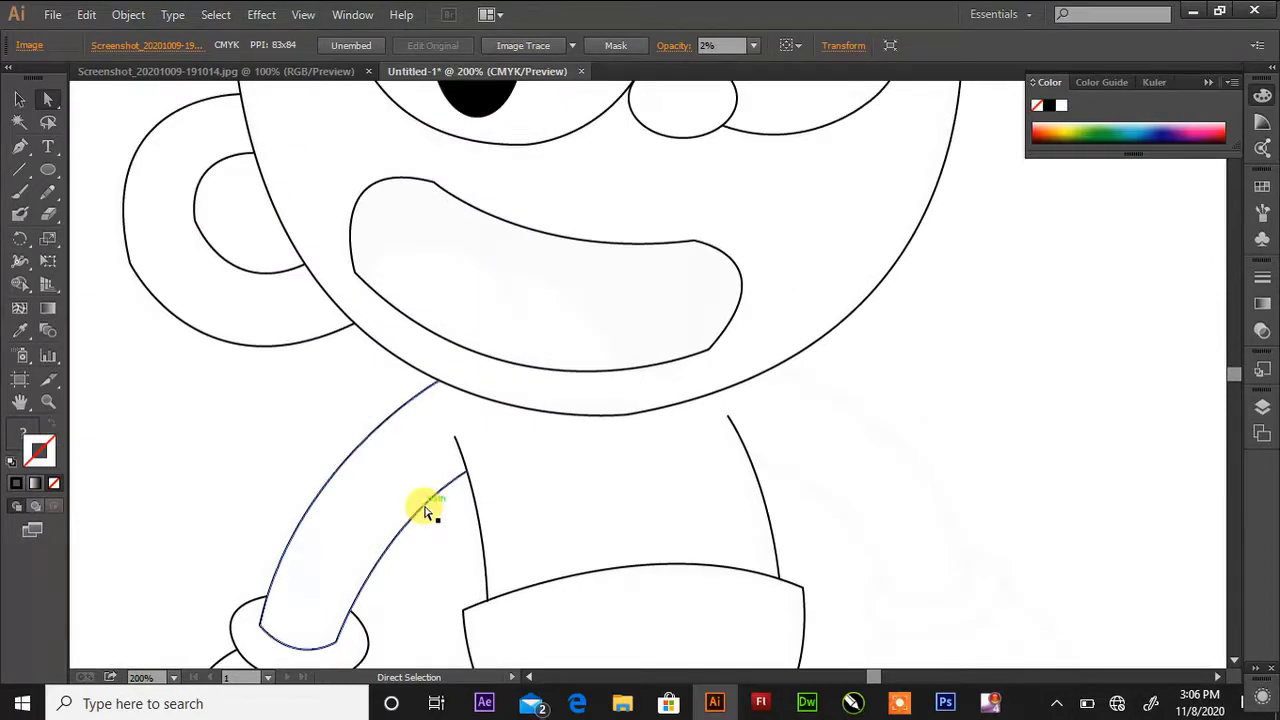
click(19, 146)
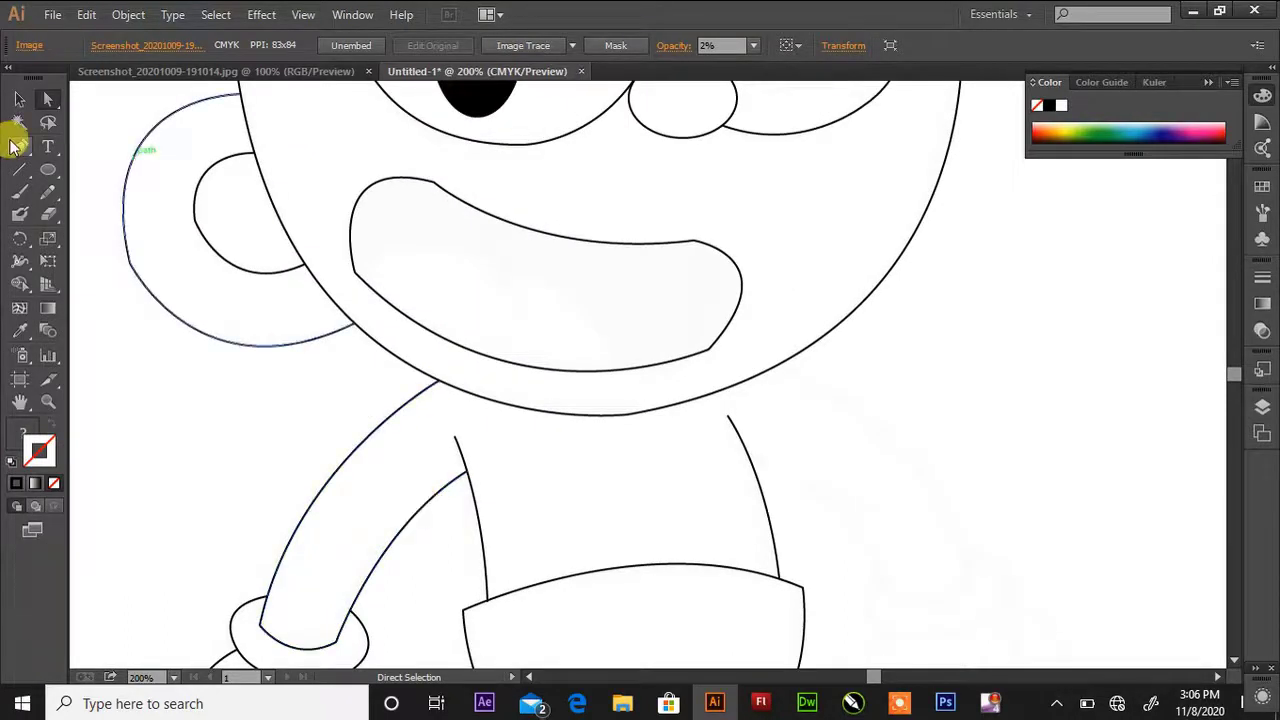
scroll(766, 263, down, 1)
click(772, 232)
drag(970, 447, 990, 601)
click(971, 449)
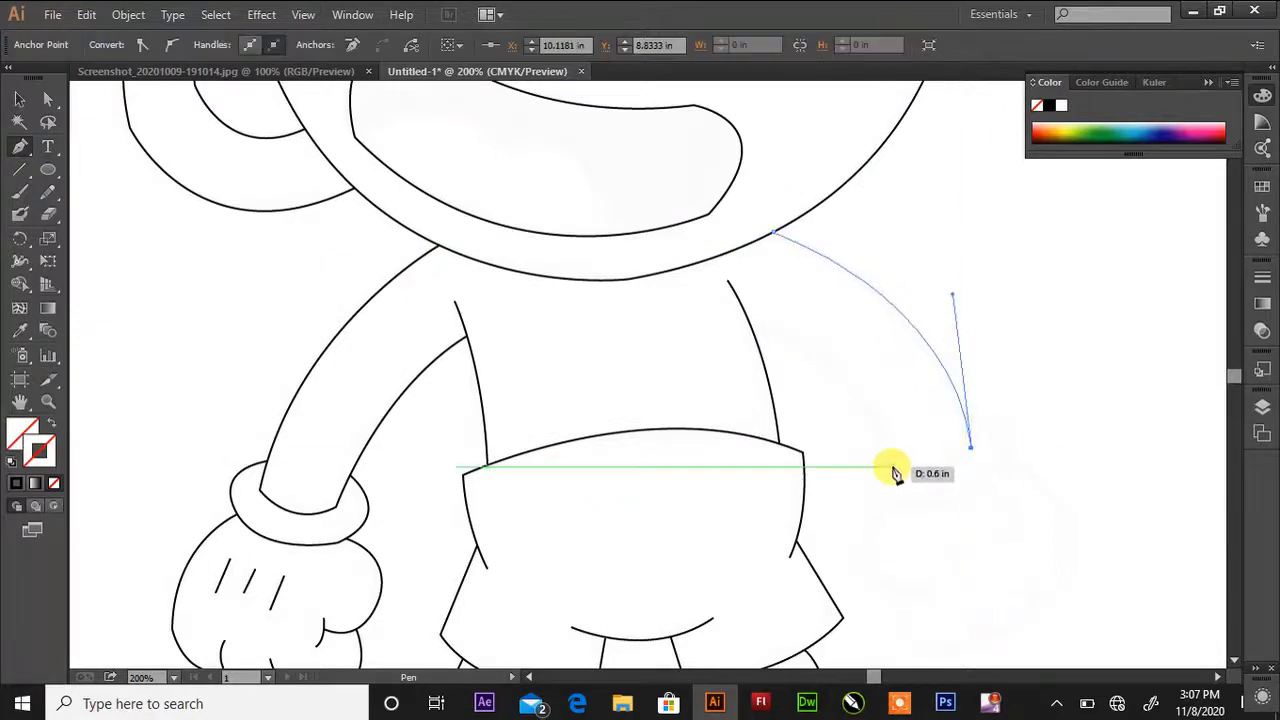
drag(892, 466, 848, 449)
click(892, 466)
drag(749, 321, 645, 312)
click(15, 482)
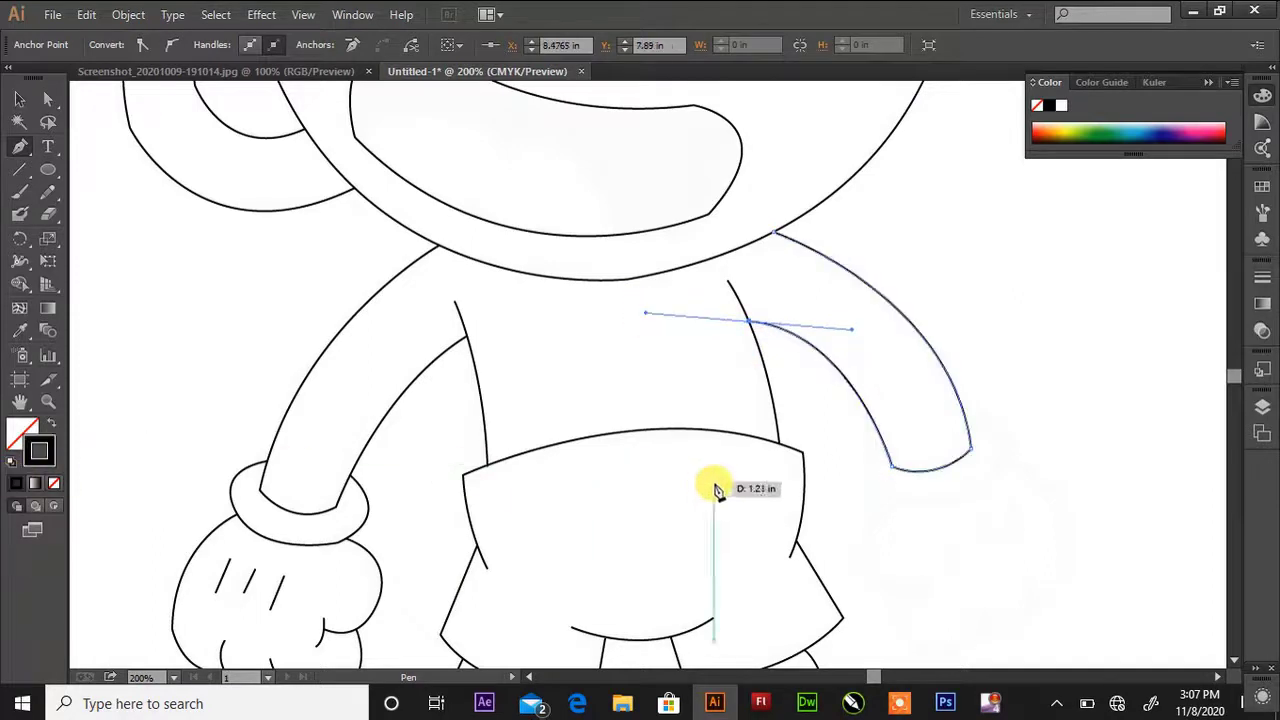
Draw three short slanted lines on the back of the right glove, following the reference
scroll(795, 493, down, 1)
scroll(797, 497, down, 1)
click(942, 420)
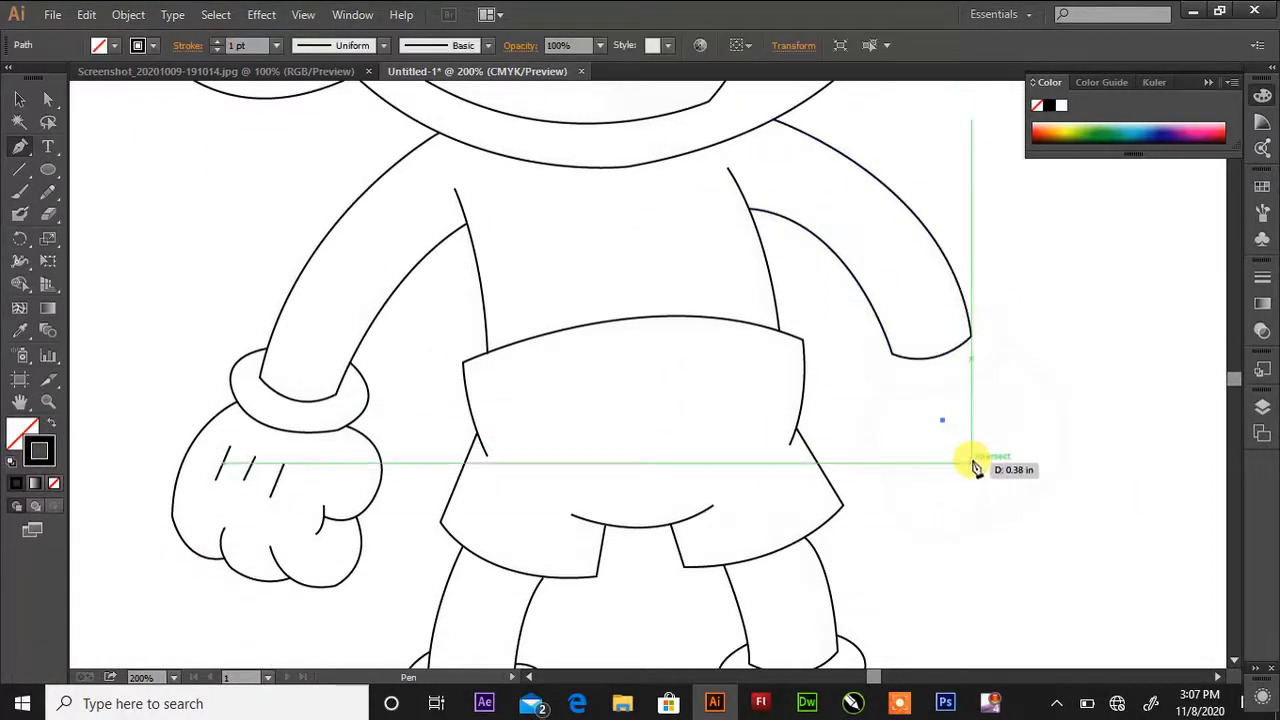
click(966, 463)
key(p)
click(977, 408)
click(1001, 446)
key(p)
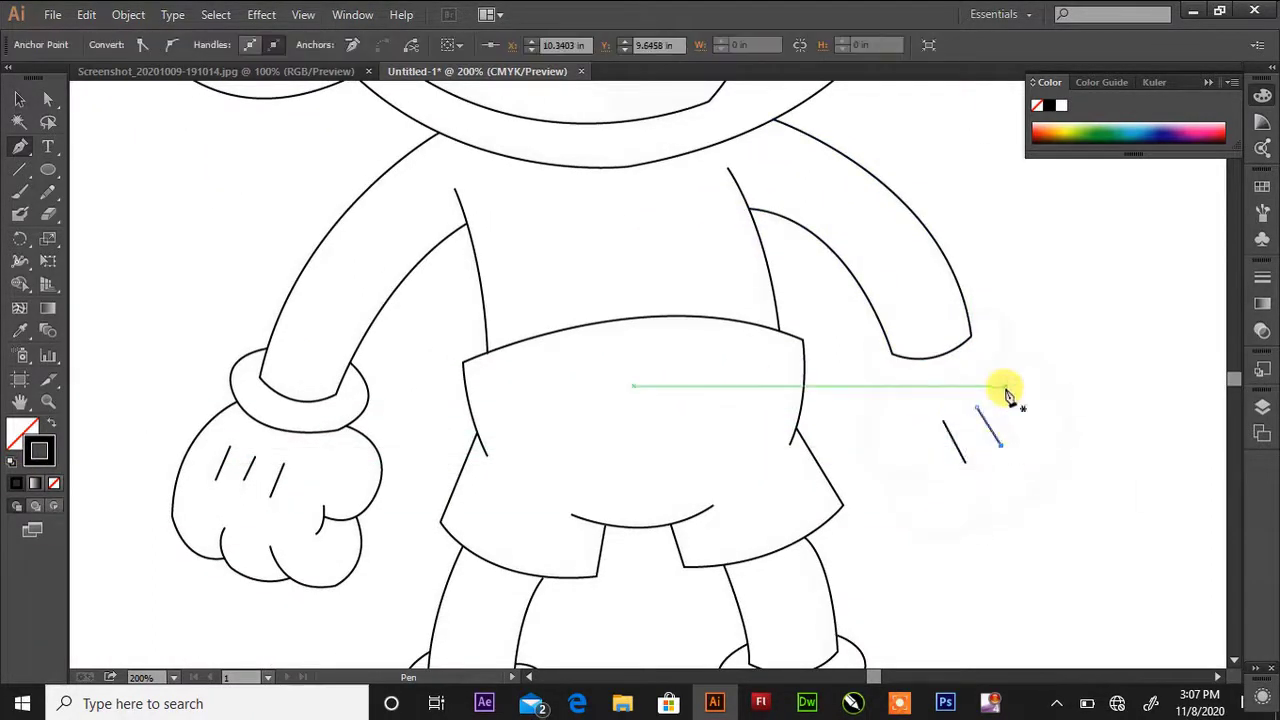
click(1005, 386)
click(1020, 420)
key(p)
key(Escape)
Trace the right glove's cuff around the wrist, from the arm's outer edge under the hand to its inner edge
click(964, 304)
drag(1004, 335, 996, 373)
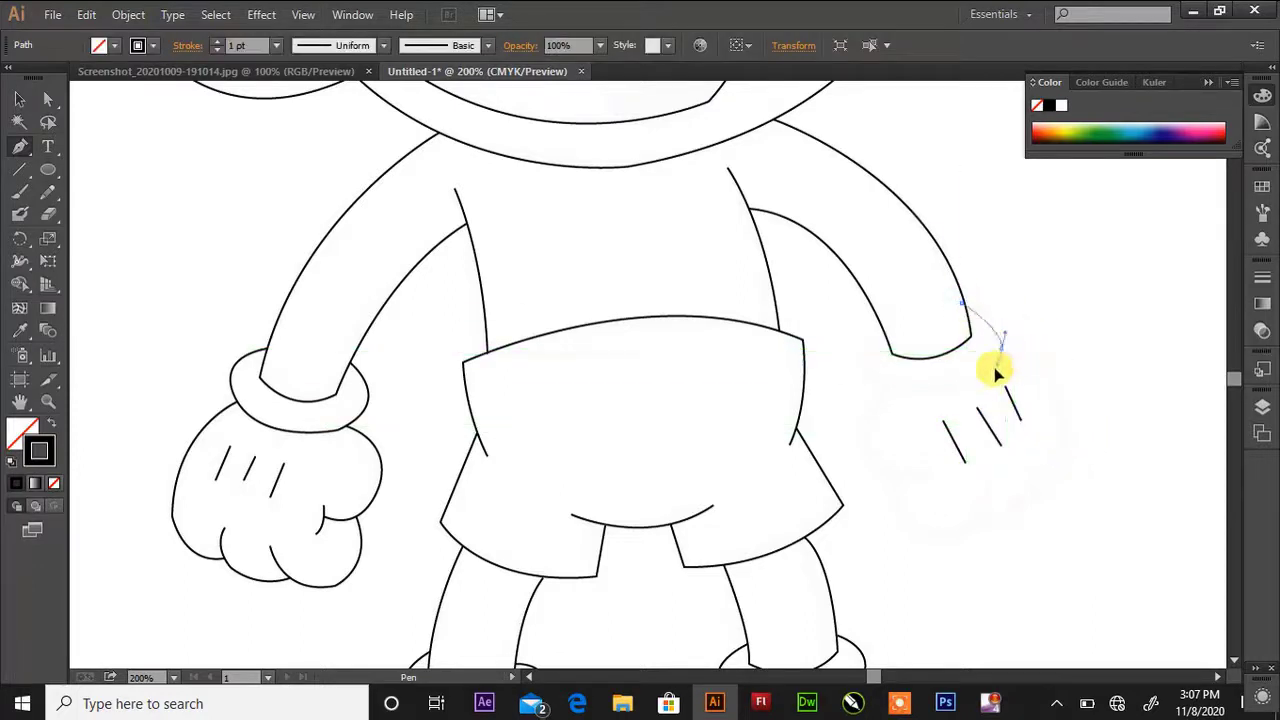
drag(884, 386, 797, 362)
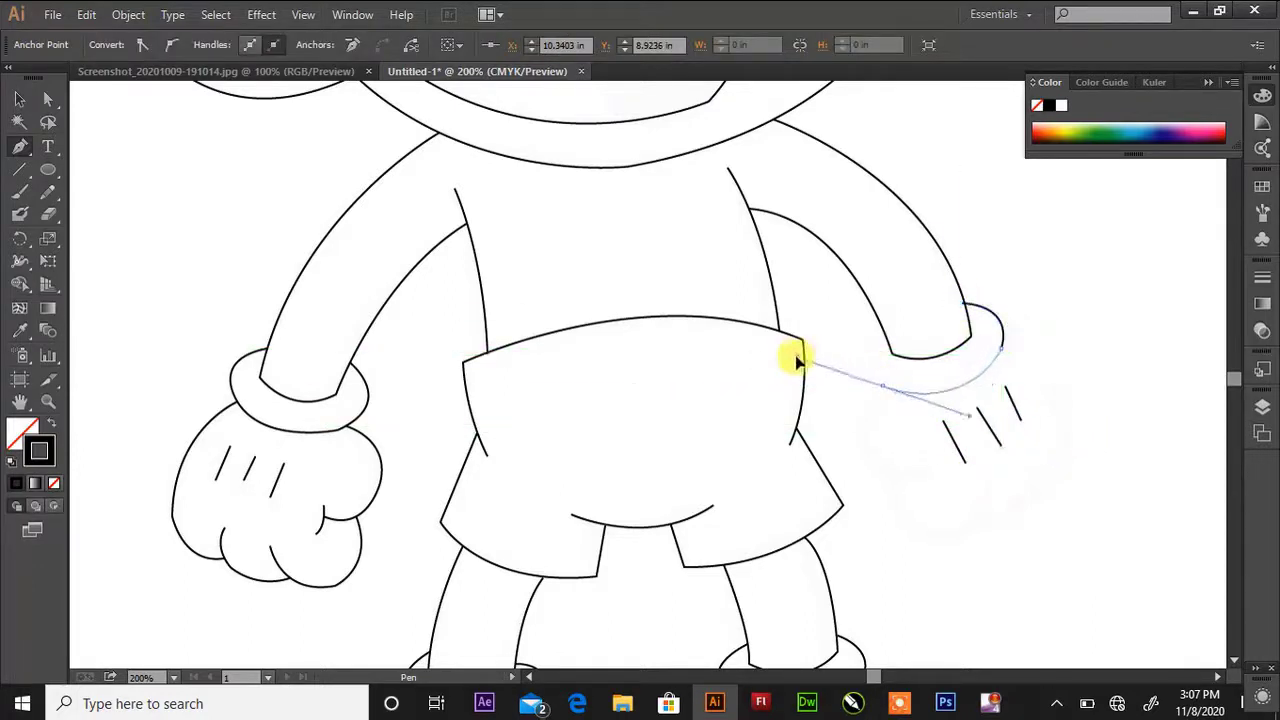
click(884, 389)
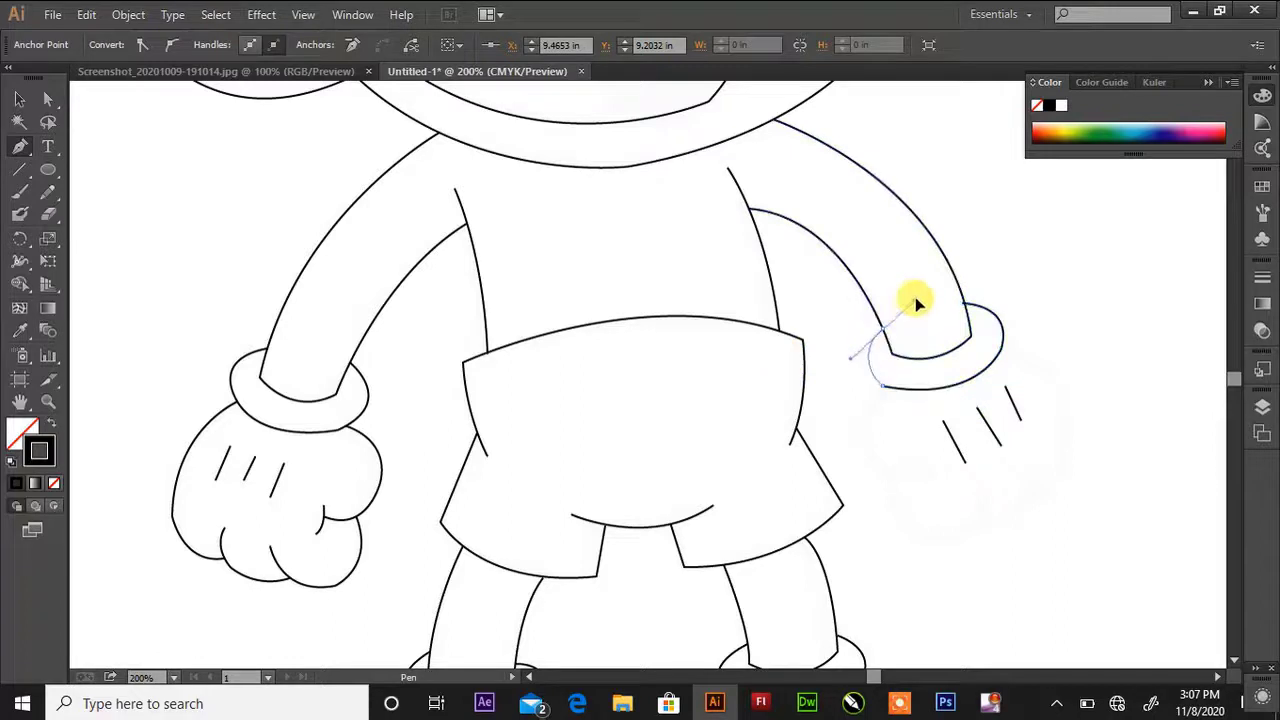
Trace the rounded thumb outline on the inner side of the right glove, ending at the underside of the cuff
scroll(945, 345, down, 3)
key(Escape)
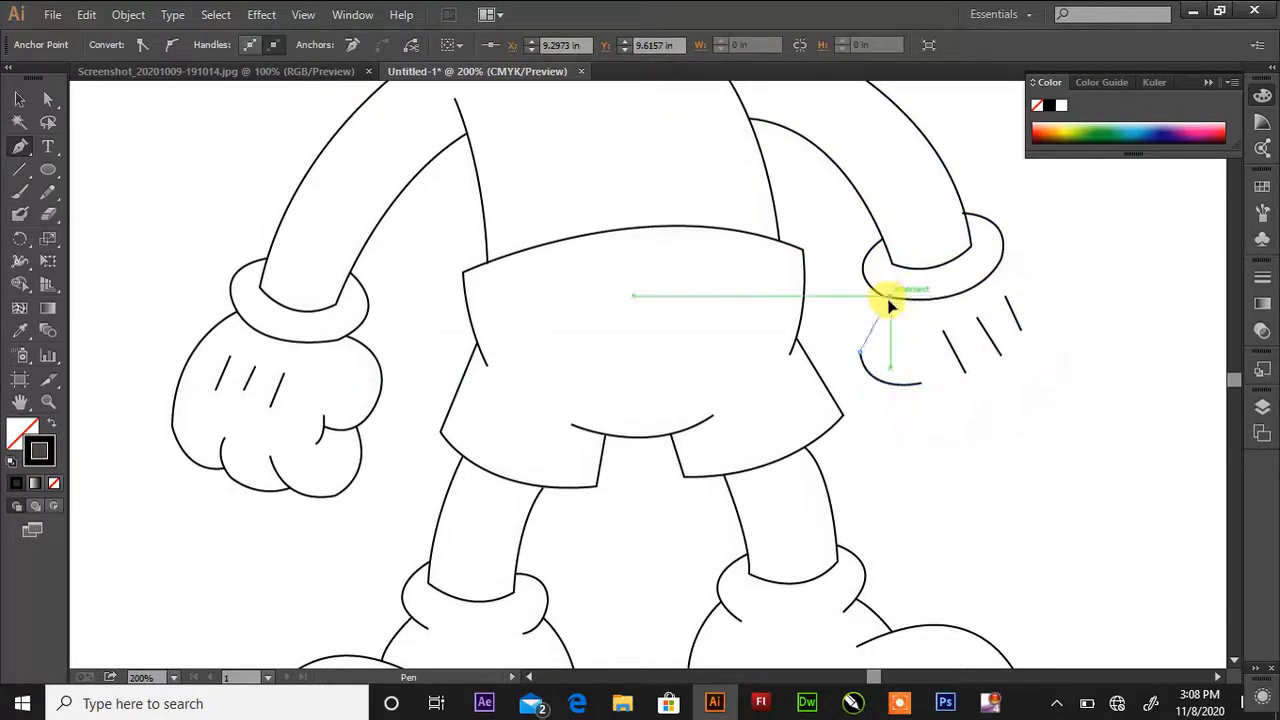
drag(889, 296, 930, 292)
scroll(988, 345, down, 2)
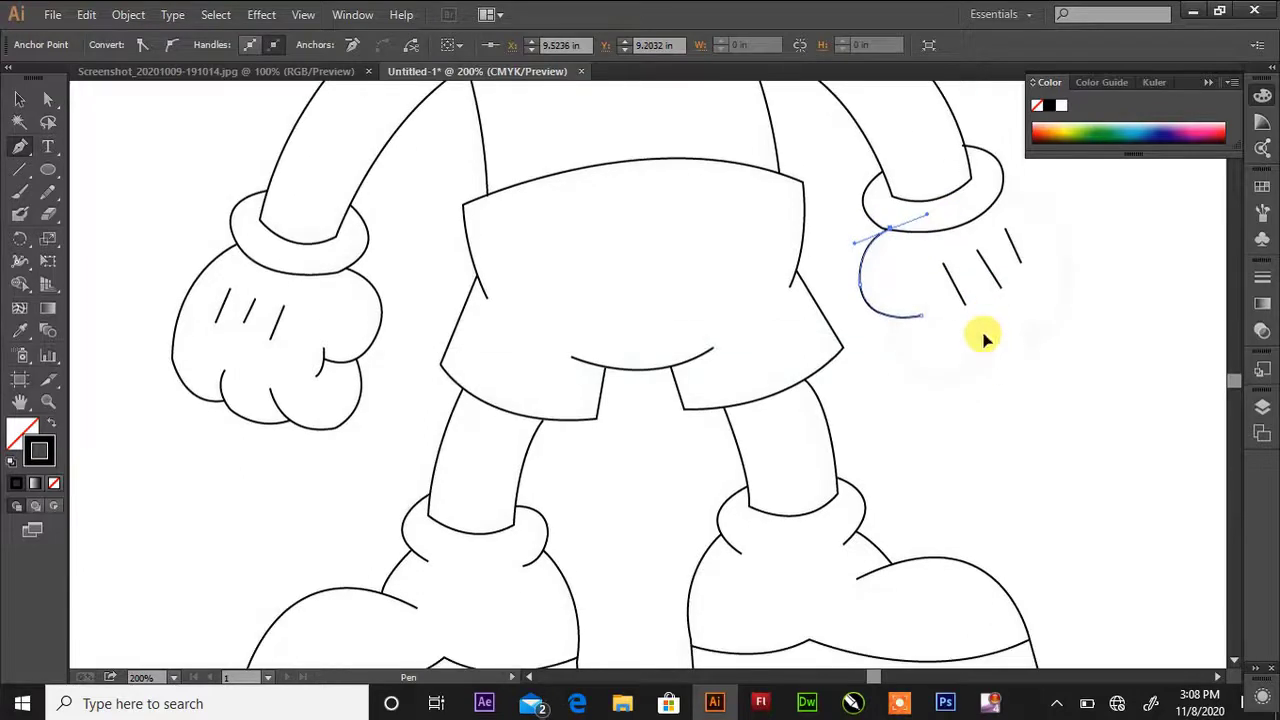
key(Escape)
Trace the right glove's large lower finger as a U-shaped curve reaching up to the thumb outline
drag(985, 338, 880, 384)
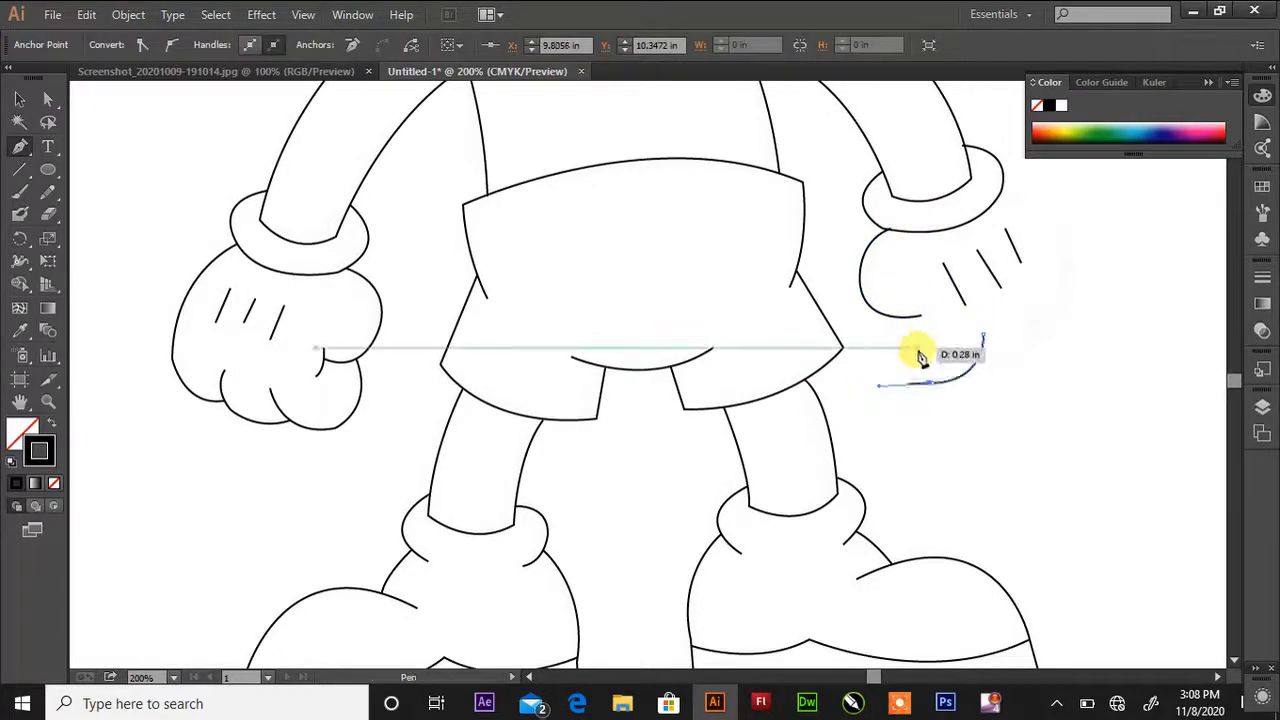
click(931, 382)
drag(884, 336, 899, 300)
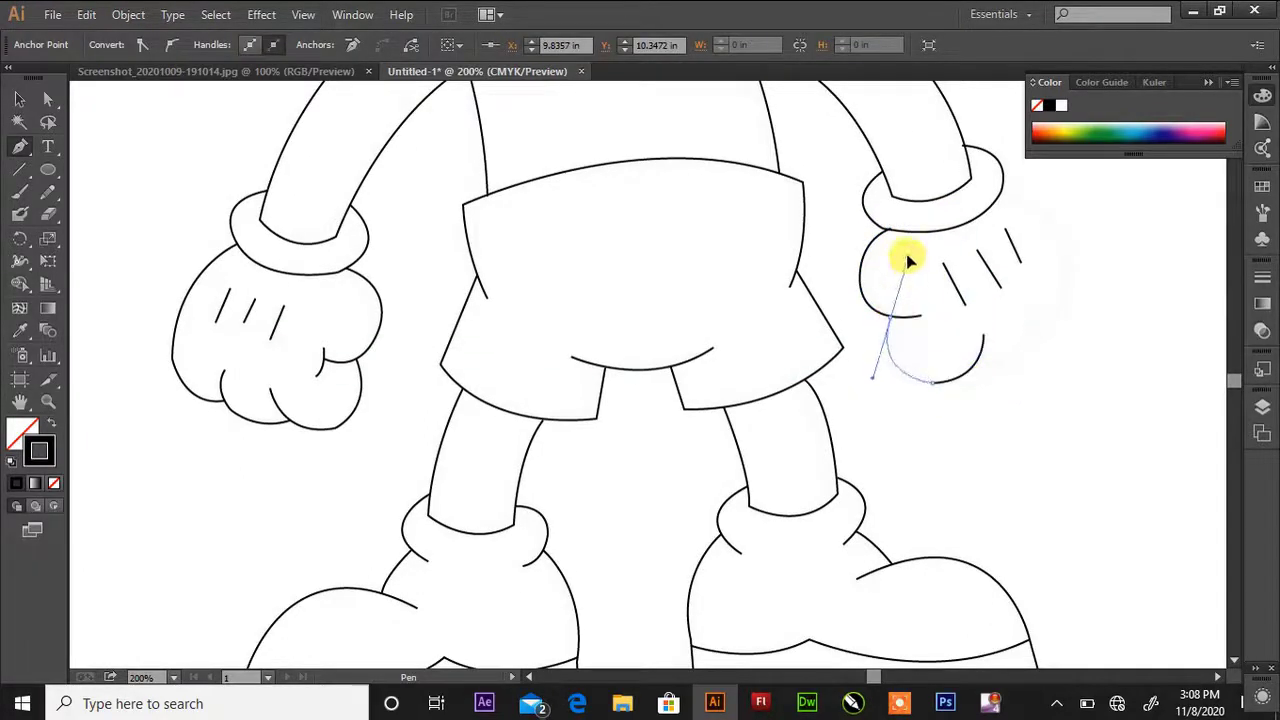
ctrl+click(1020, 312)
Draw the right glove's middle finger curve, redoing its first attempt so that it ends on the large lower finger
click(1029, 305)
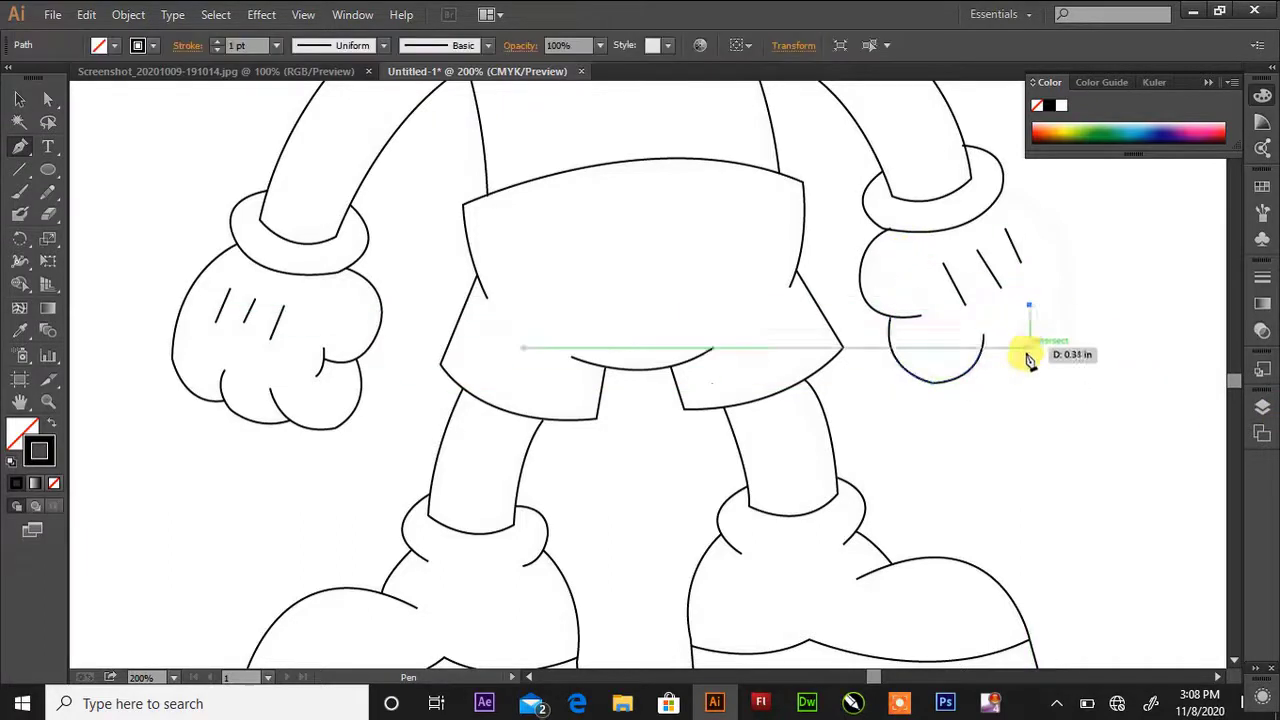
drag(976, 363, 910, 351)
key(ctrl+z)
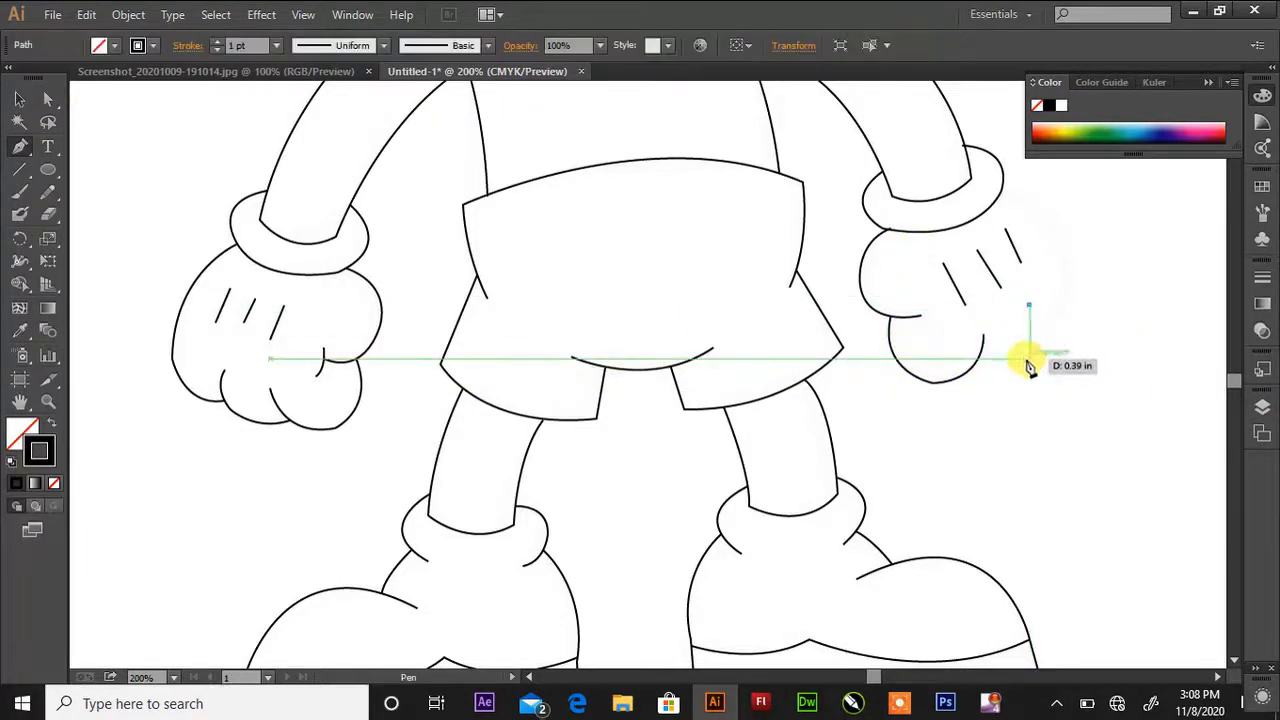
drag(1013, 354, 975, 365)
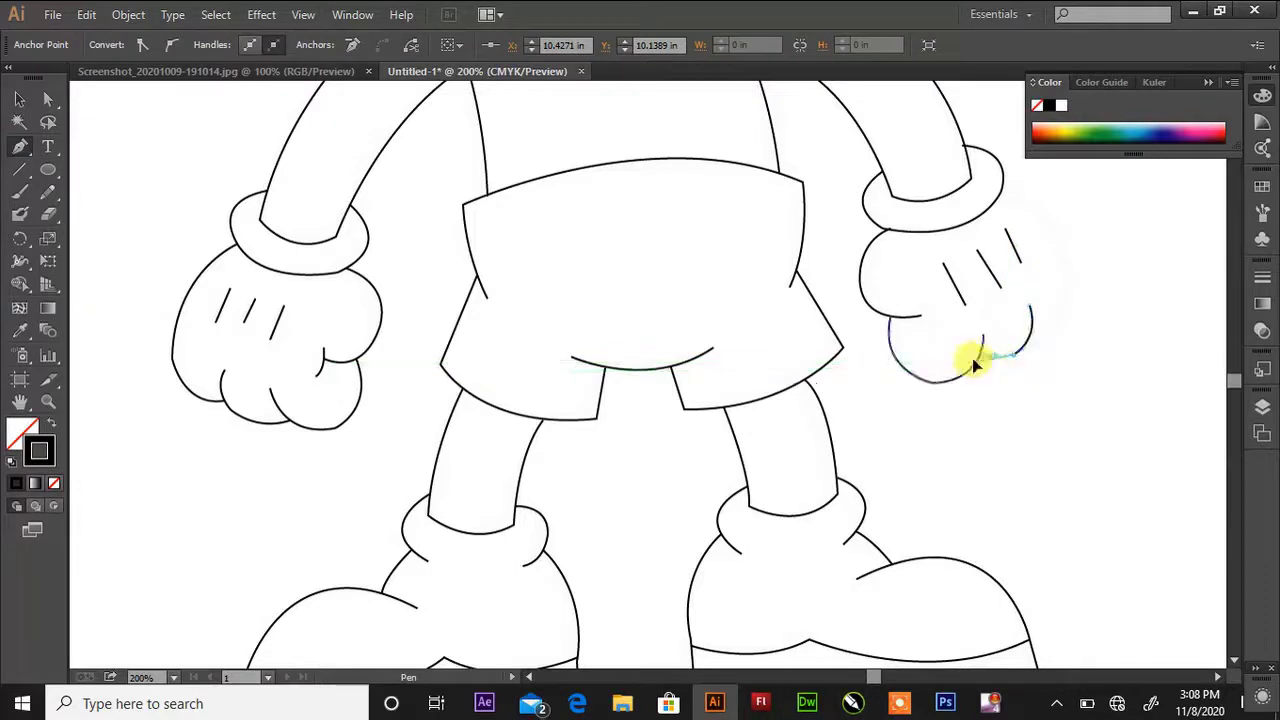
scroll(1010, 290, up, 1)
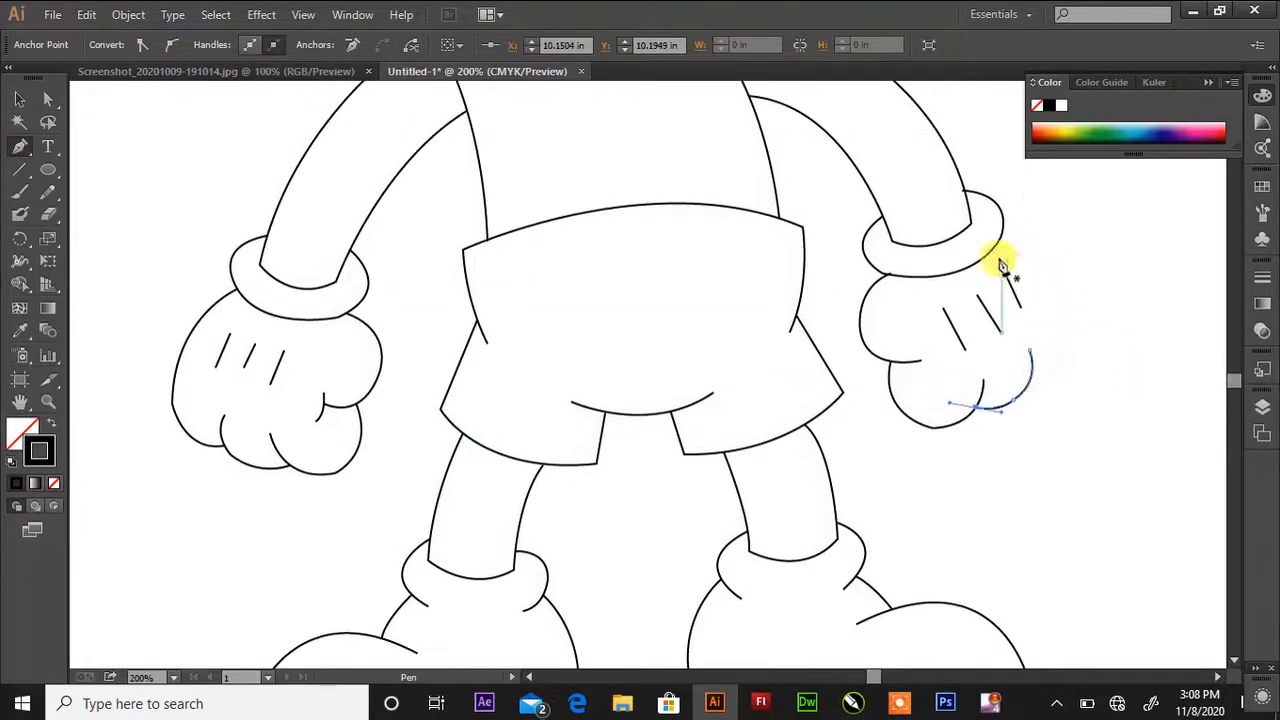
ctrl+click(998, 259)
Trace the right glove's outer edge from the cuff around the back of the hand to the middle finger
click(1001, 236)
drag(1058, 357, 1020, 449)
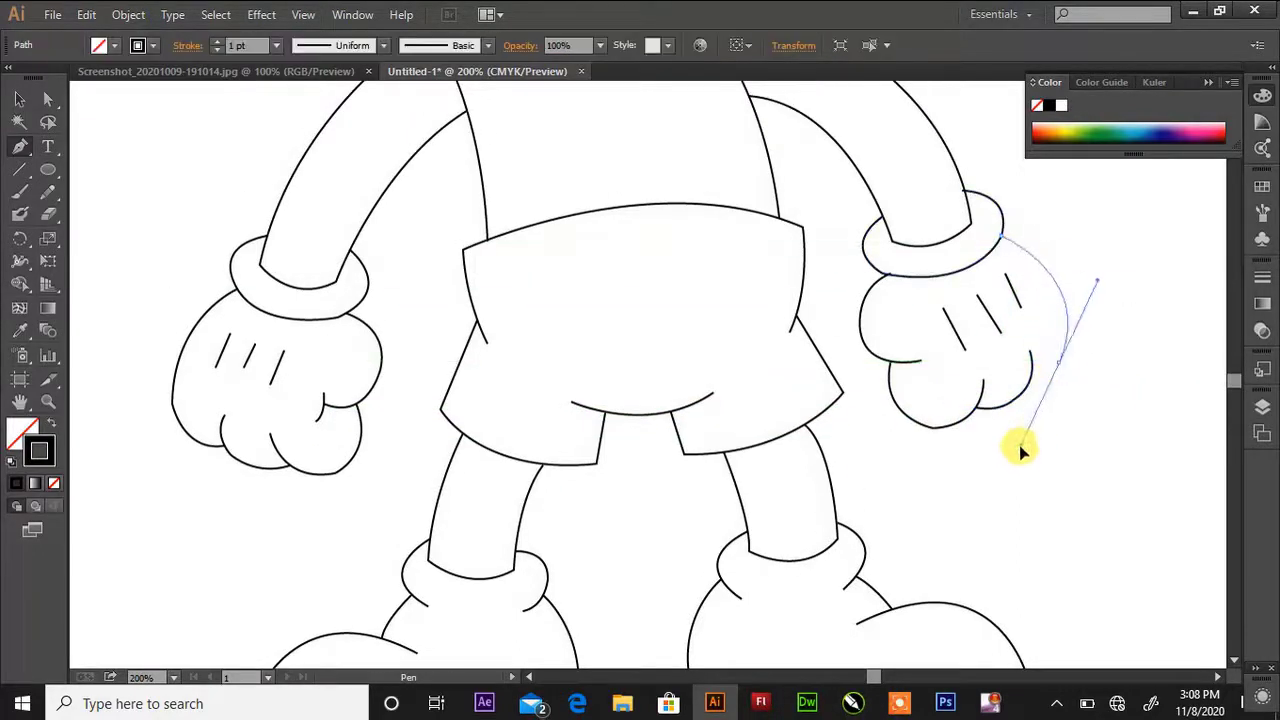
click(1057, 363)
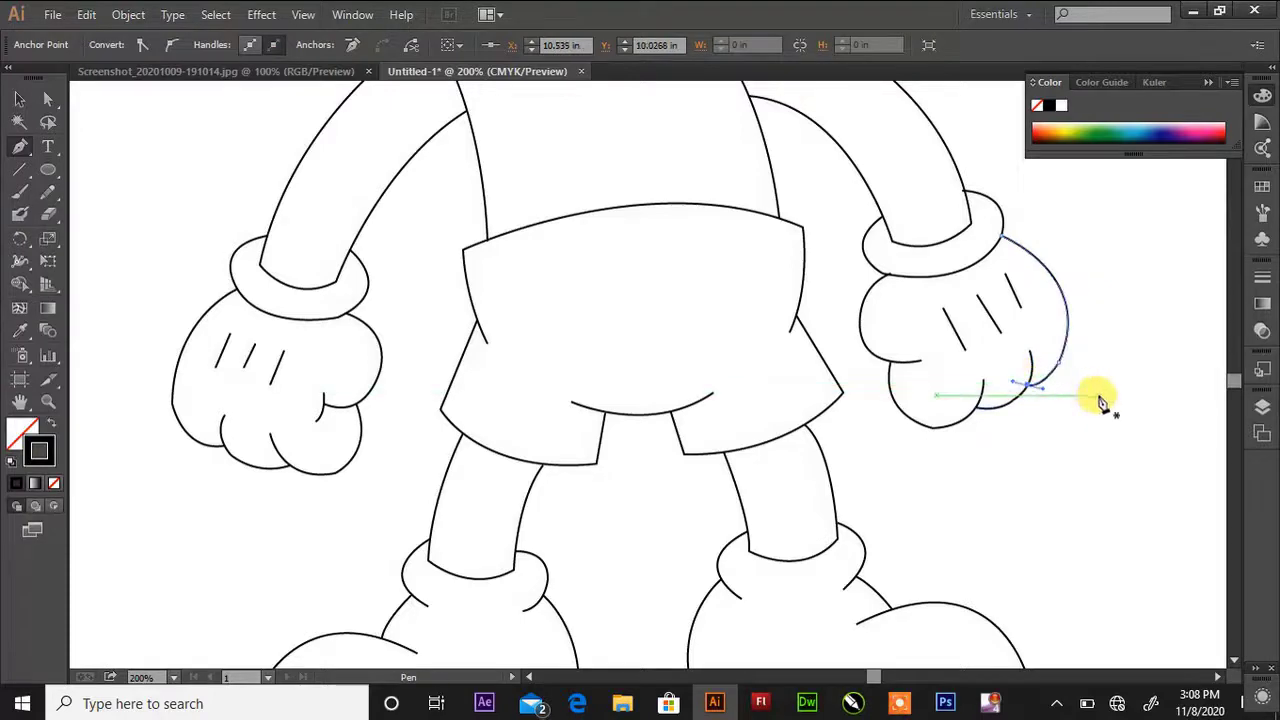
Draw the short crease curve at the inner end of the right glove's thumb outline
scroll(1100, 385, up, 3)
drag(920, 478, 929, 514)
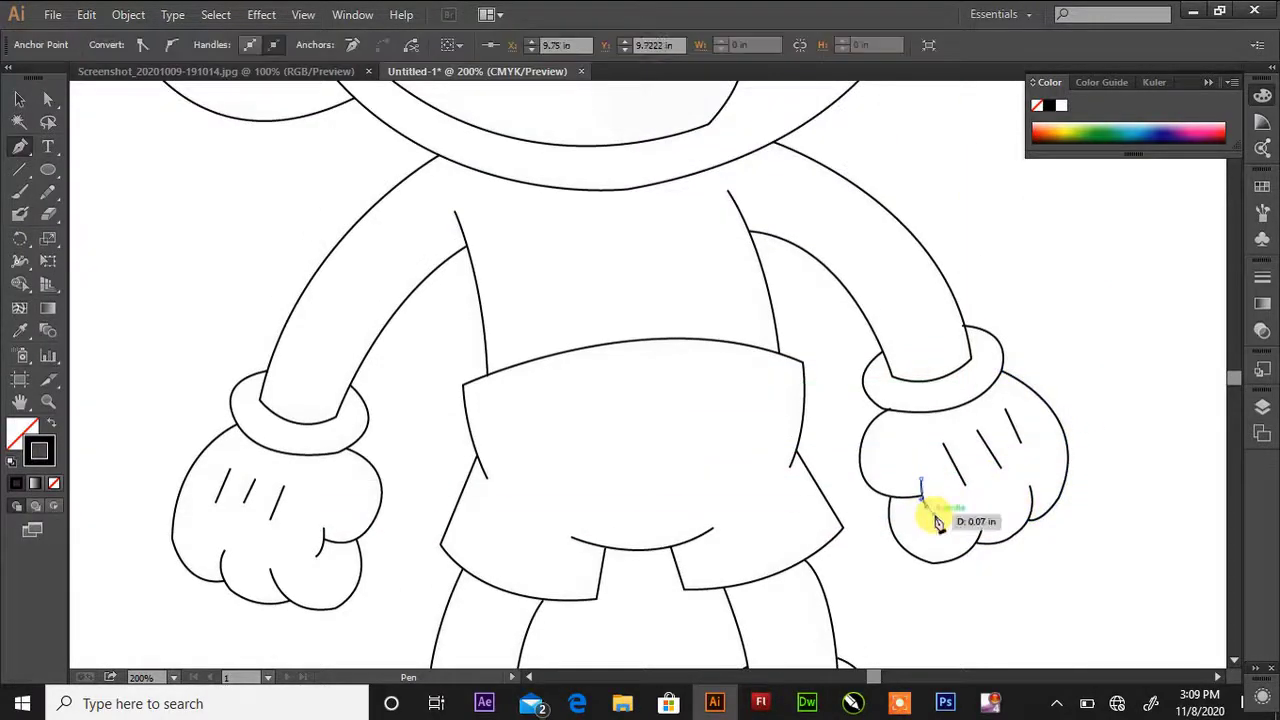
scroll(980, 443, up, 3)
scroll(980, 443, down, 4)
Adjust the curve handles of the left glove's three fingers so their lower edges are rounder and meet neatly
click(190, 555)
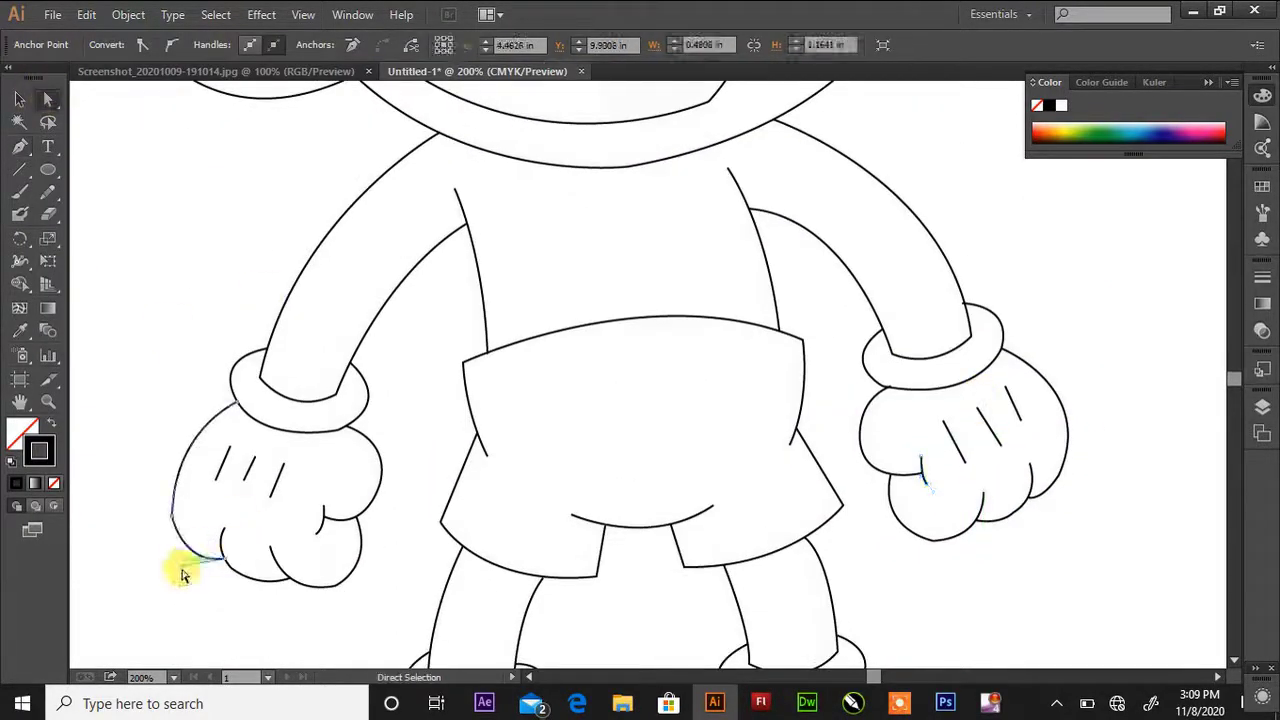
drag(171, 566, 172, 567)
click(279, 593)
click(266, 582)
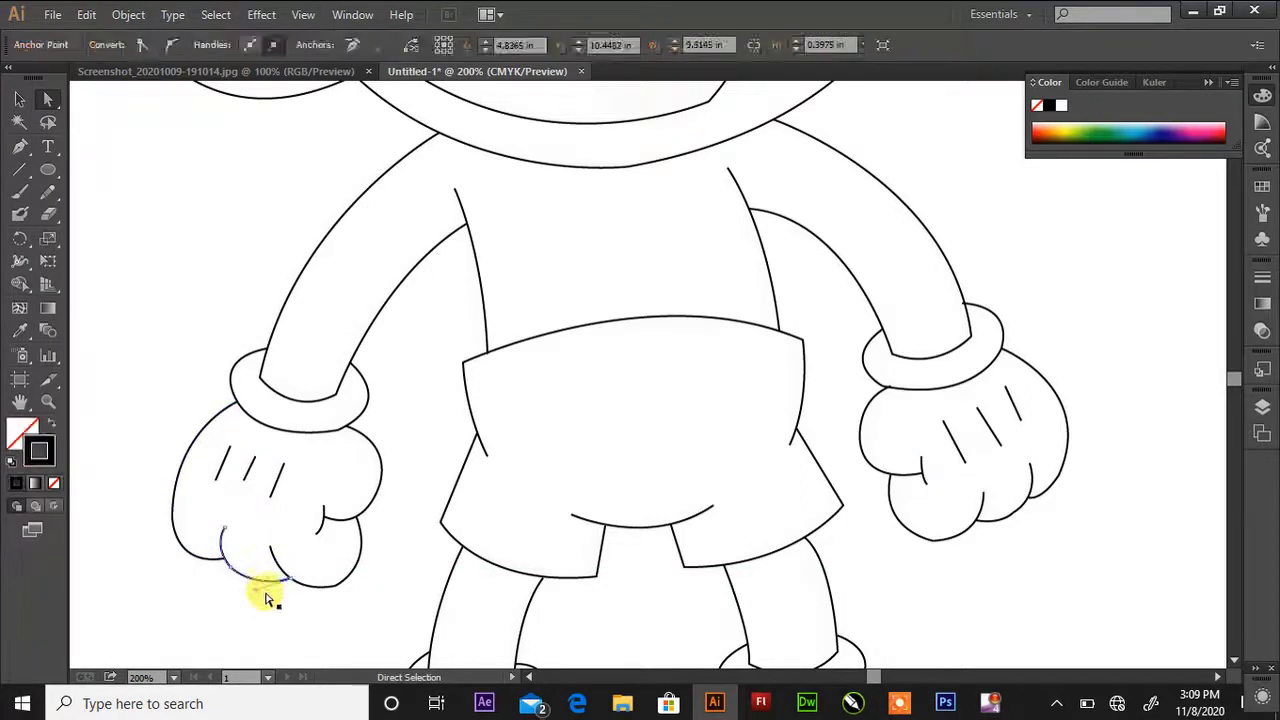
click(303, 610)
click(335, 587)
drag(287, 597, 284, 605)
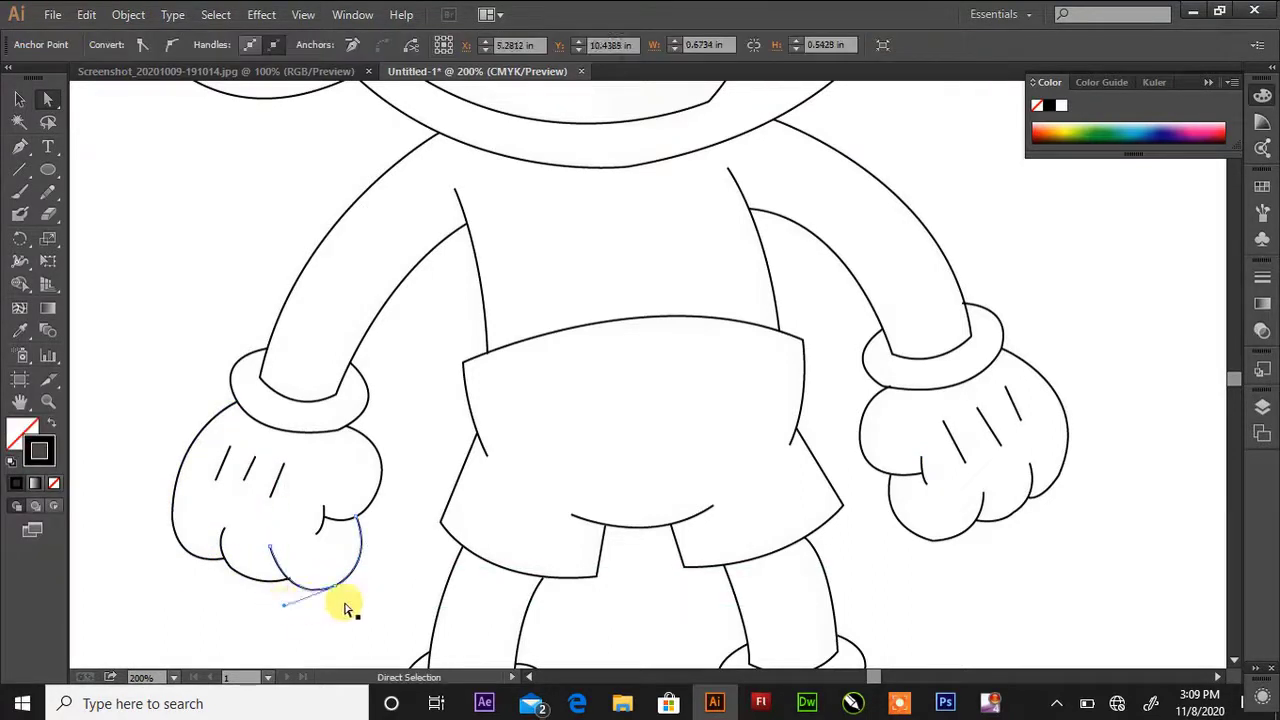
click(339, 601)
click(281, 602)
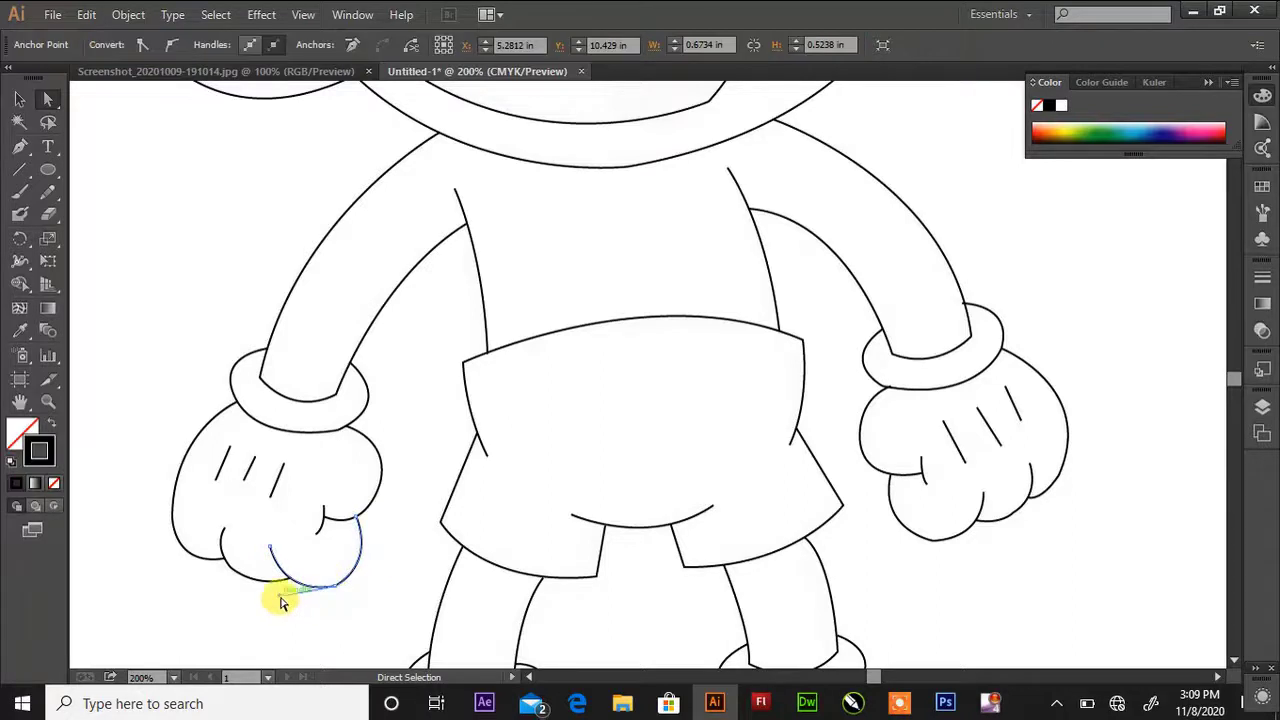
click(286, 583)
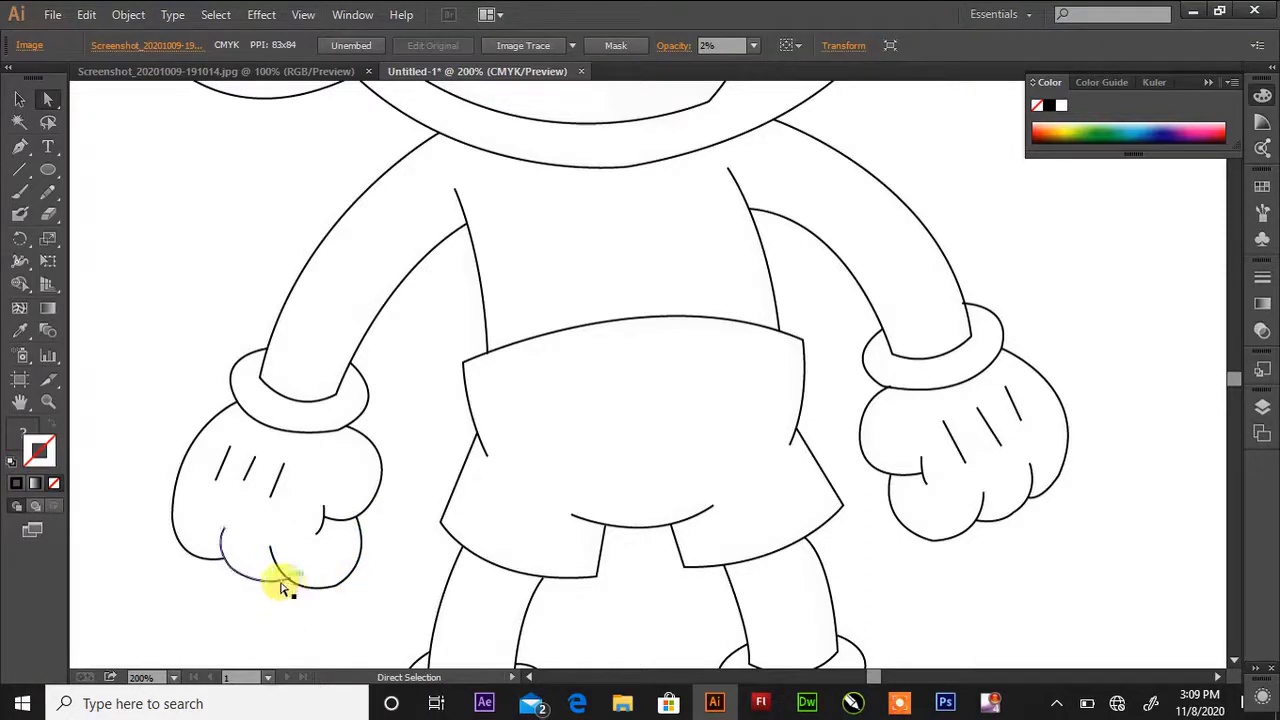
click(427, 577)
scroll(428, 565, up, 3)
click(250, 545)
scroll(374, 534, up, 1)
click(302, 529)
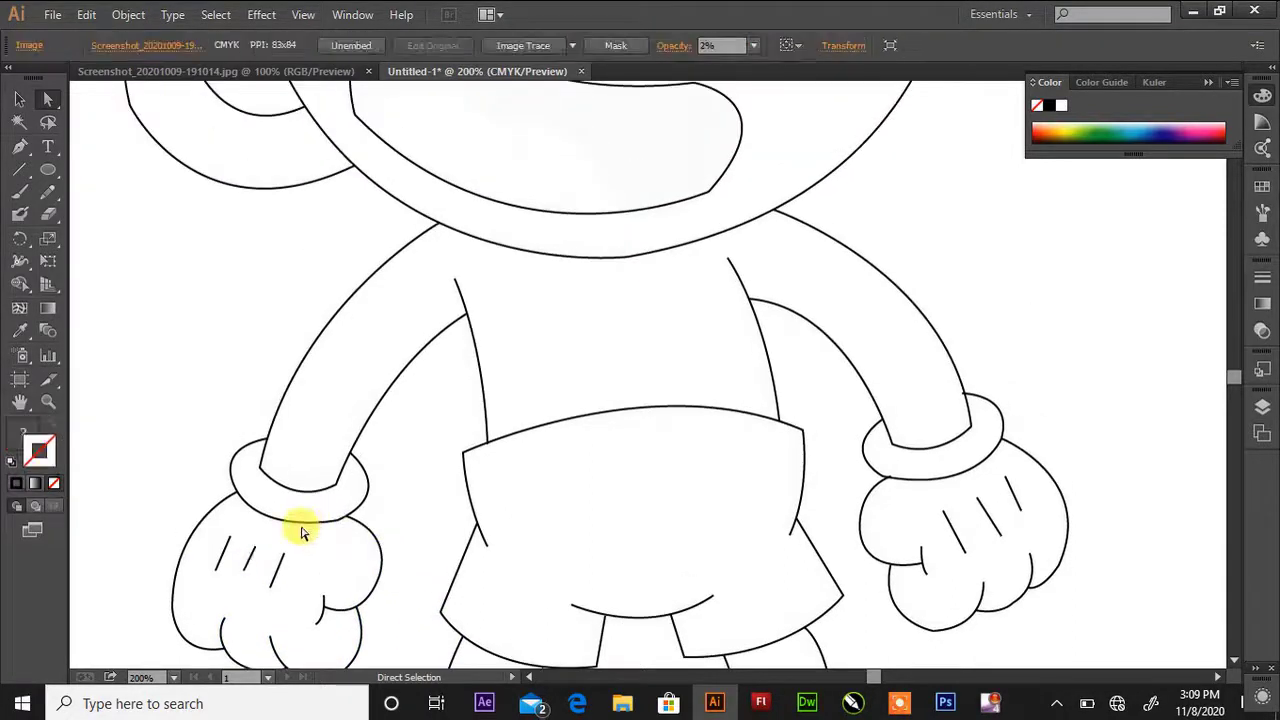
click(331, 521)
scroll(451, 523, down, 2)
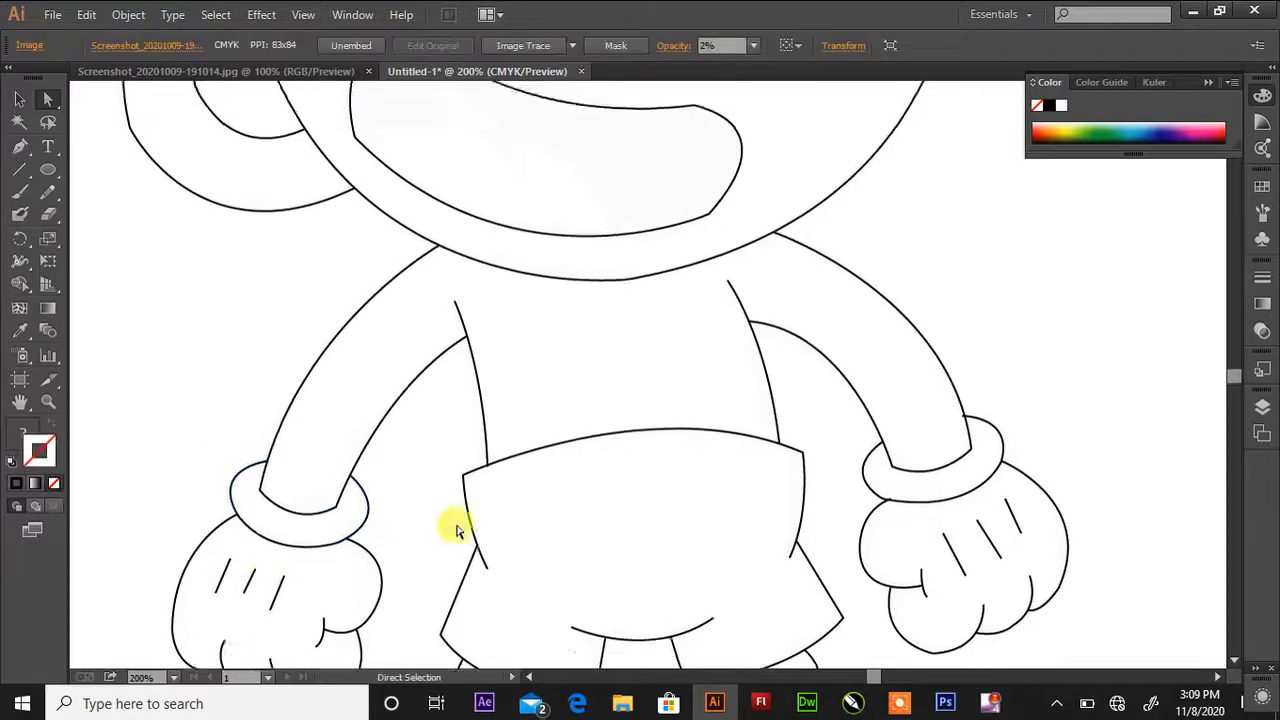
Adjust the curve handle of the right glove's large lower finger to round its inner side
click(912, 540)
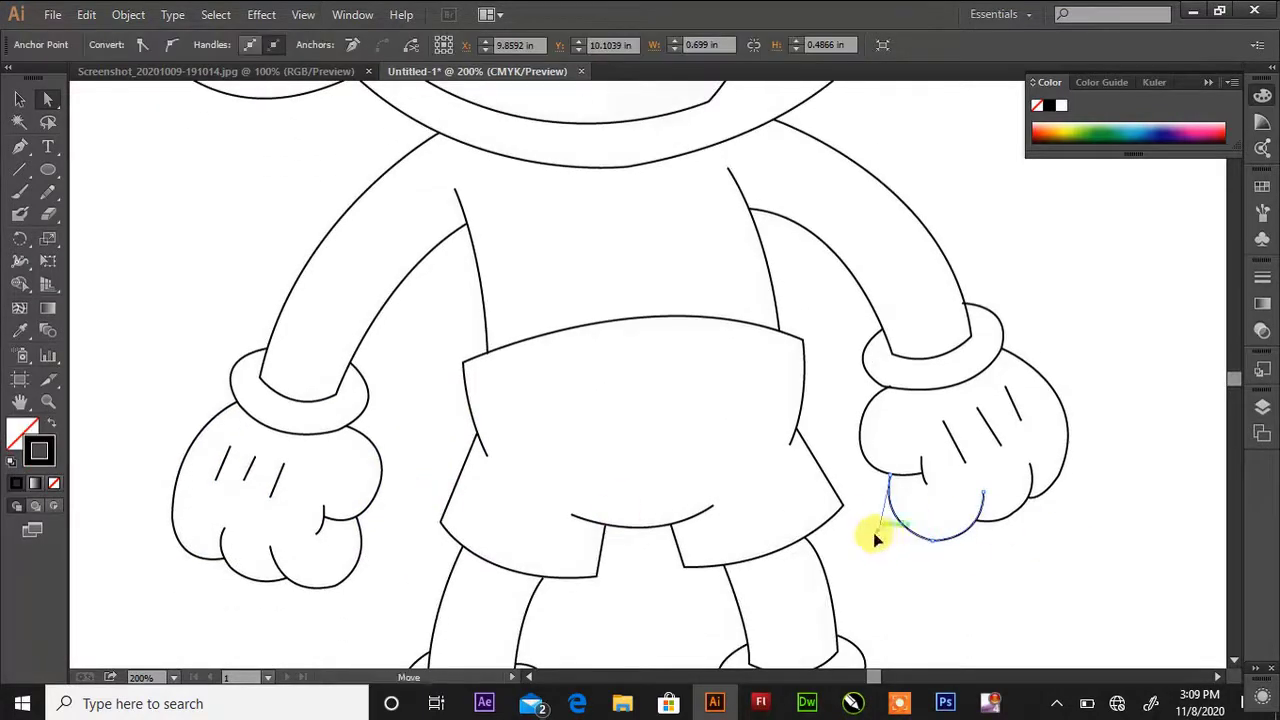
click(906, 524)
scroll(1063, 486, up, 3)
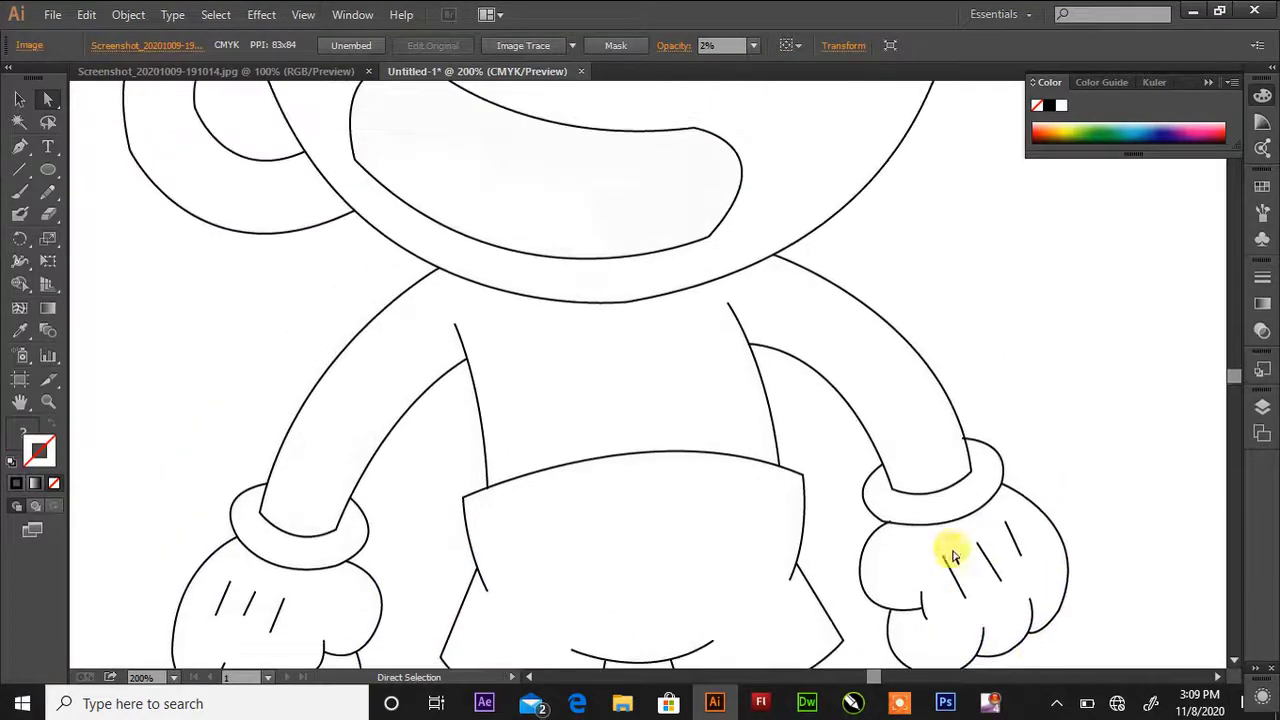
Fine-tune the lower curve of the cup handle's inner outline
click(887, 528)
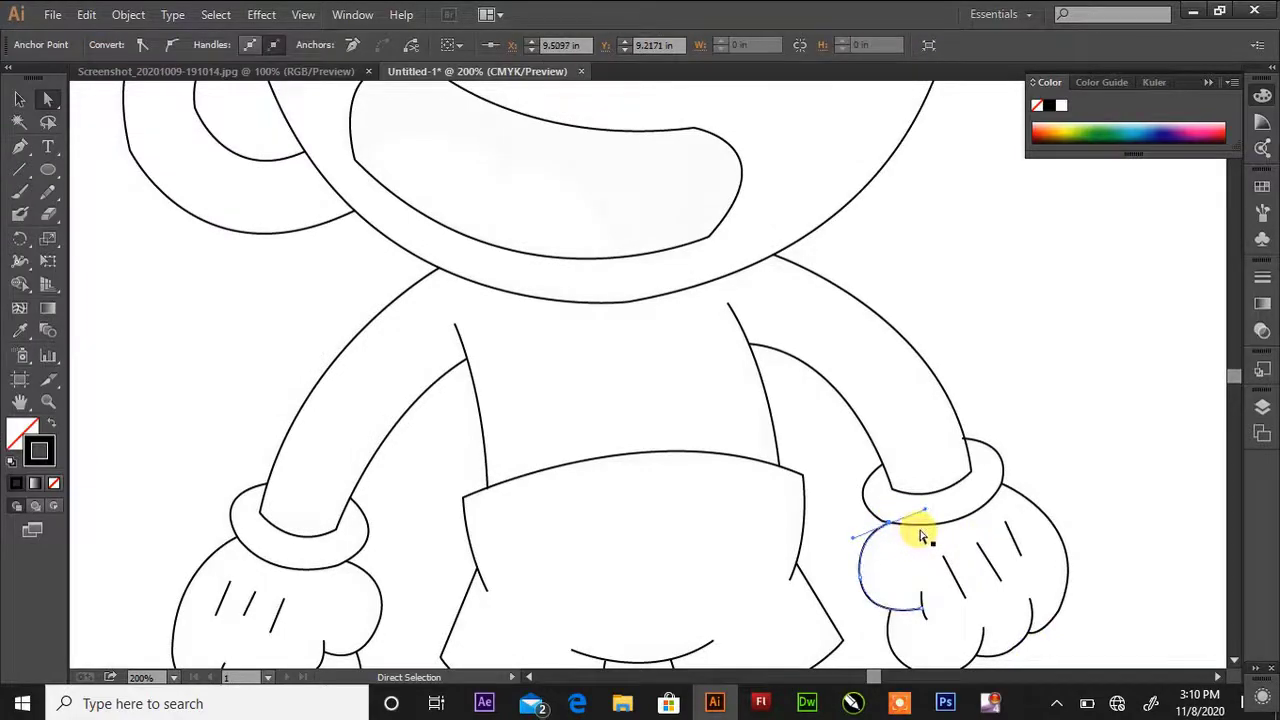
click(921, 536)
scroll(1063, 463, up, 3)
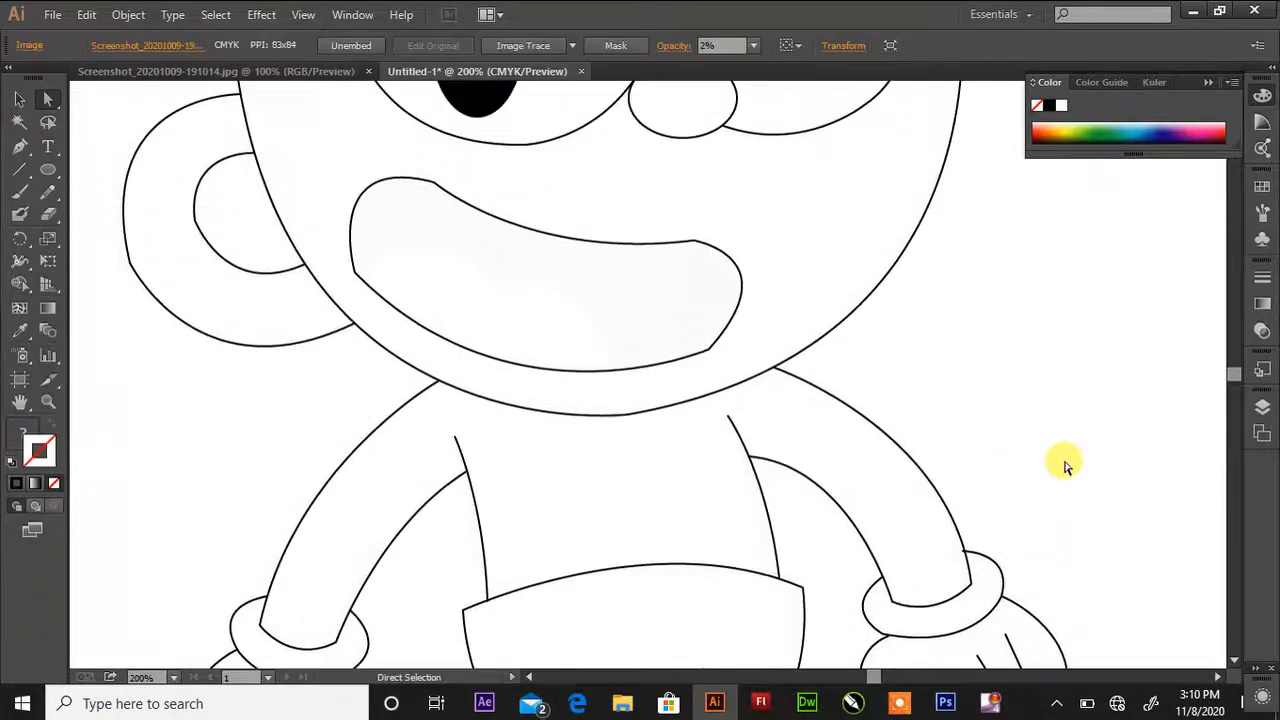
scroll(1065, 467, up, 6)
click(155, 537)
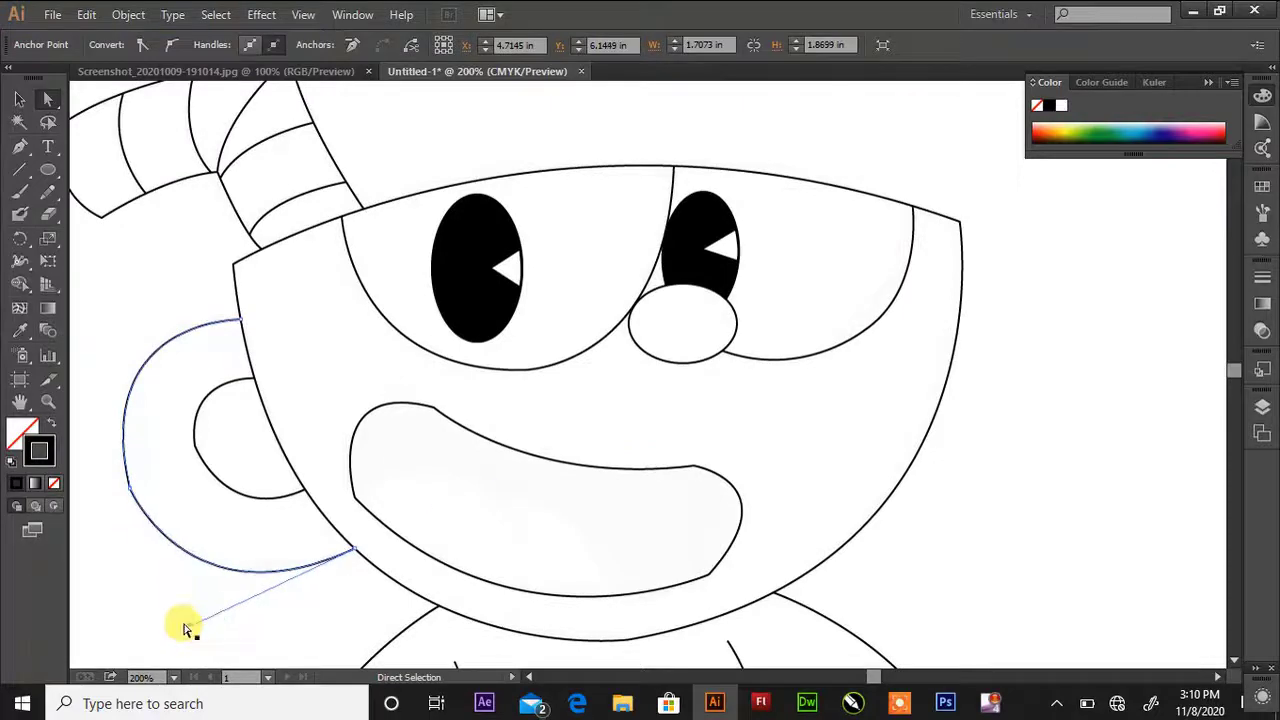
click(208, 521)
scroll(206, 521, up, 1)
click(213, 521)
drag(228, 572, 216, 574)
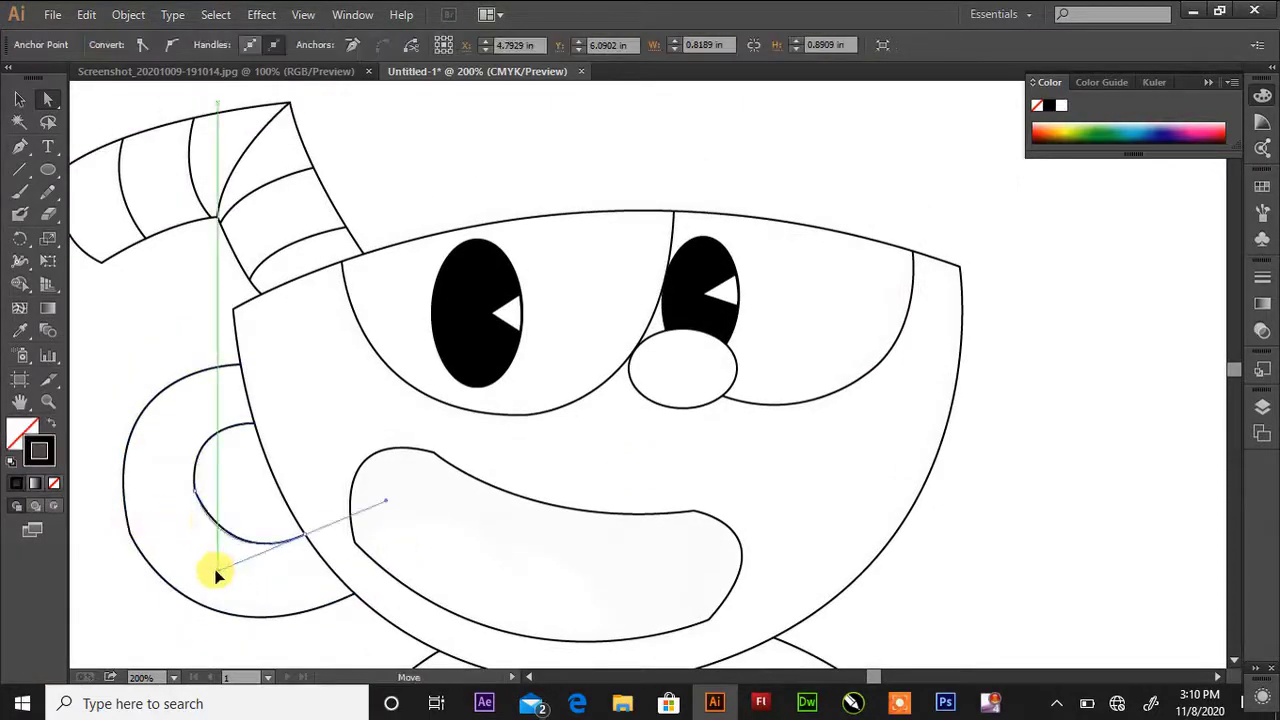
click(229, 514)
Draw the tongue's two overlapping humps inside the mouth with a black outline, from the mouth's left corner to its lower edge
click(19, 146)
scroll(491, 400, down, 3)
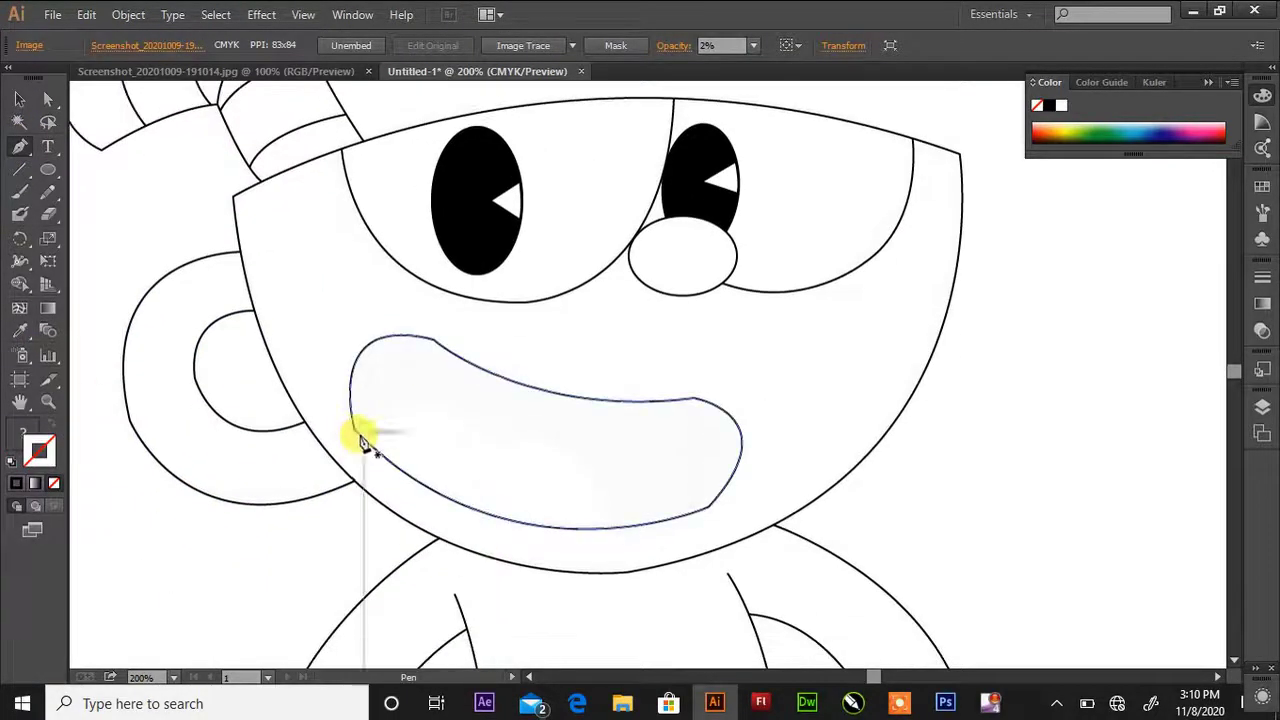
click(356, 431)
drag(520, 475, 565, 590)
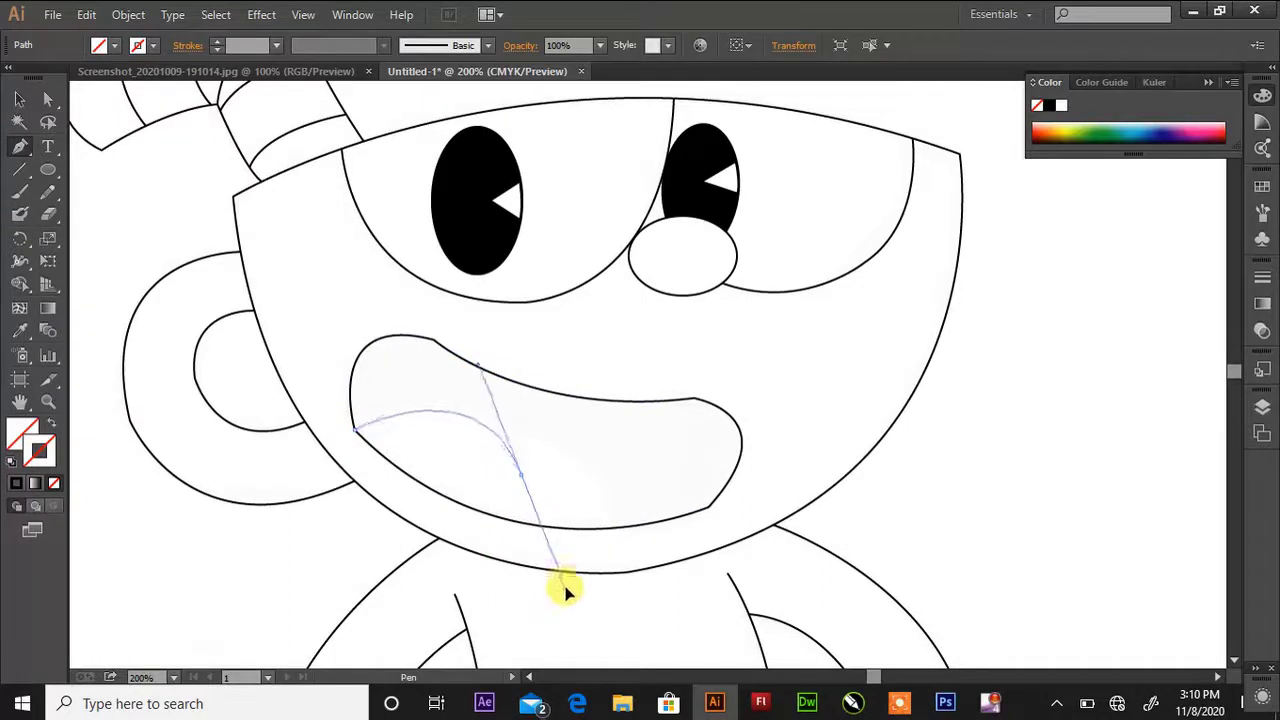
click(16, 482)
click(616, 529)
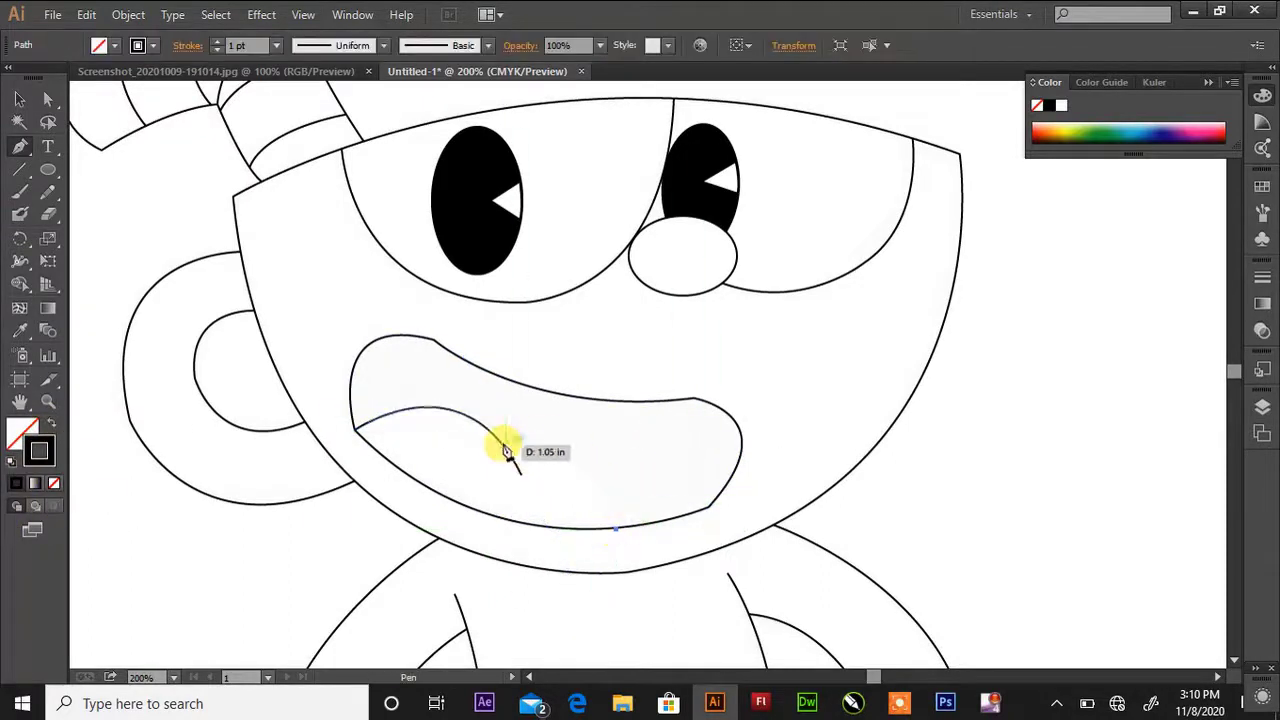
drag(500, 441, 413, 462)
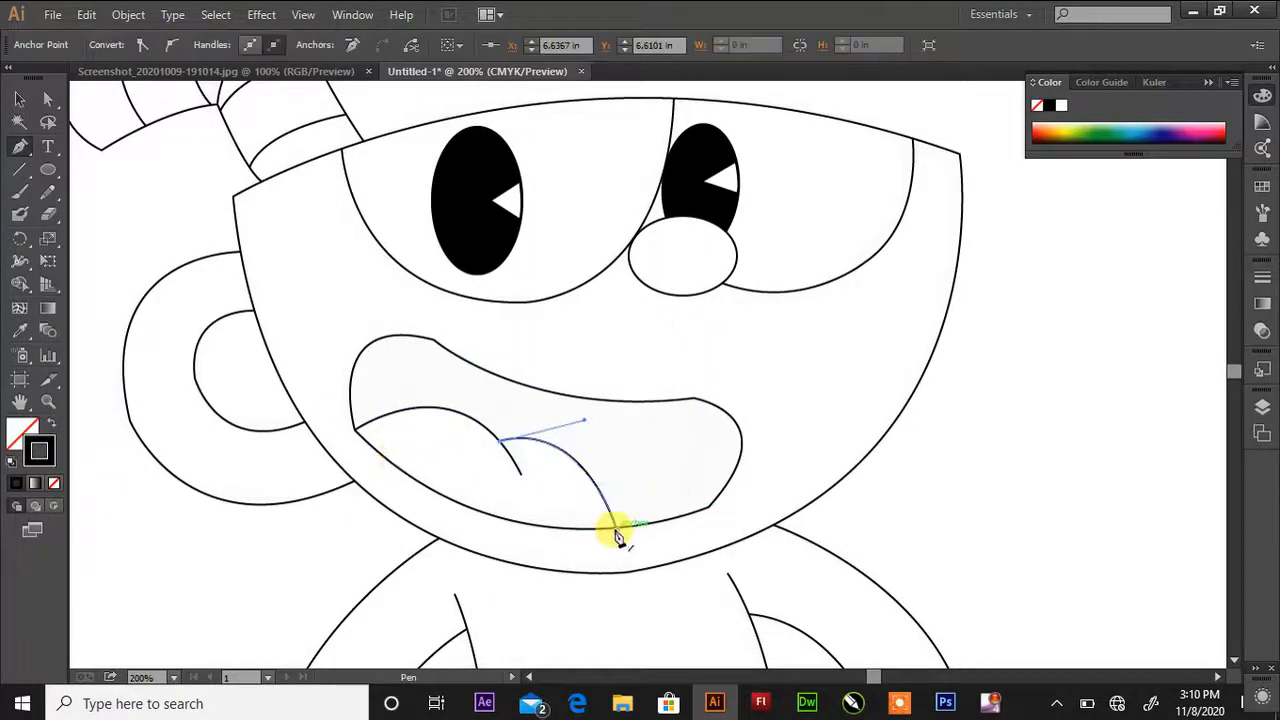
click(616, 530)
Close the tongue shape along the mouth's lower edge and fill it with white
mouse_move(355, 430)
mouse_down()
mouse_move(320, 362)
mouse_move(267, 308)
mouse_move(223, 308)
mouse_up()
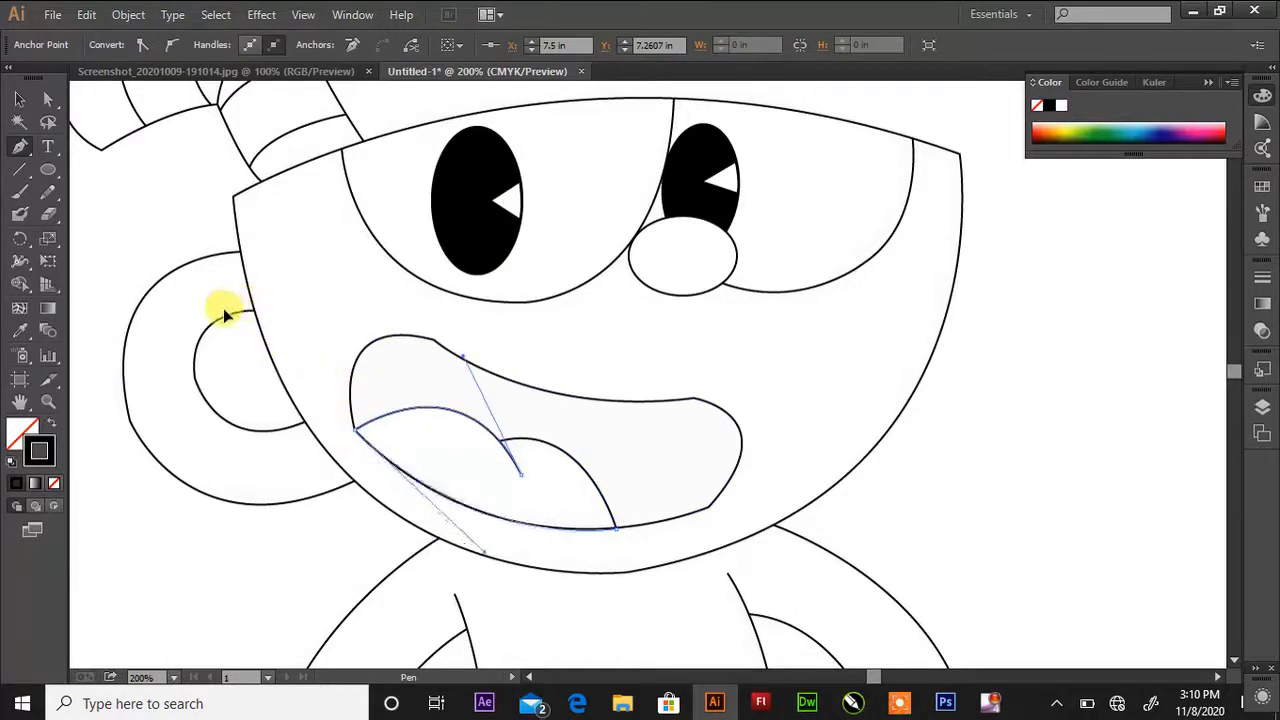
click(50, 405)
click(1061, 106)
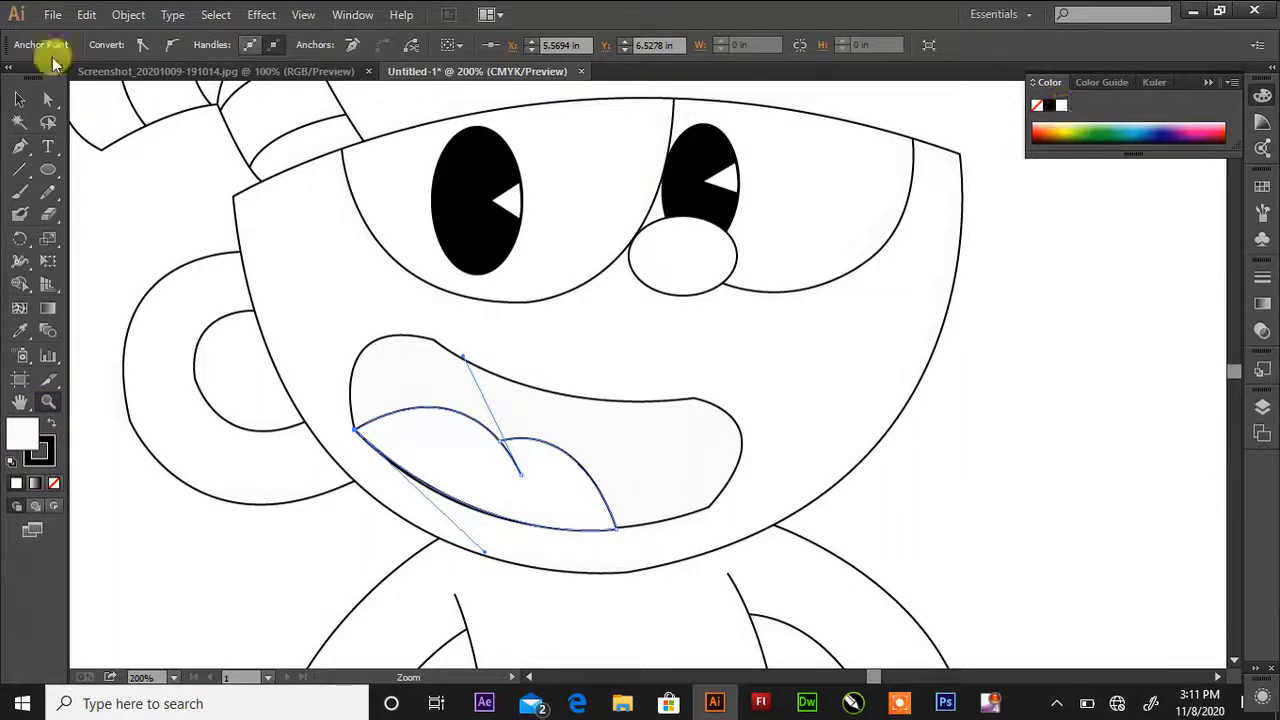
Turn the mouth's black outline into a solid black fill without a stroke
click(19, 98)
click(741, 445)
click(52, 422)
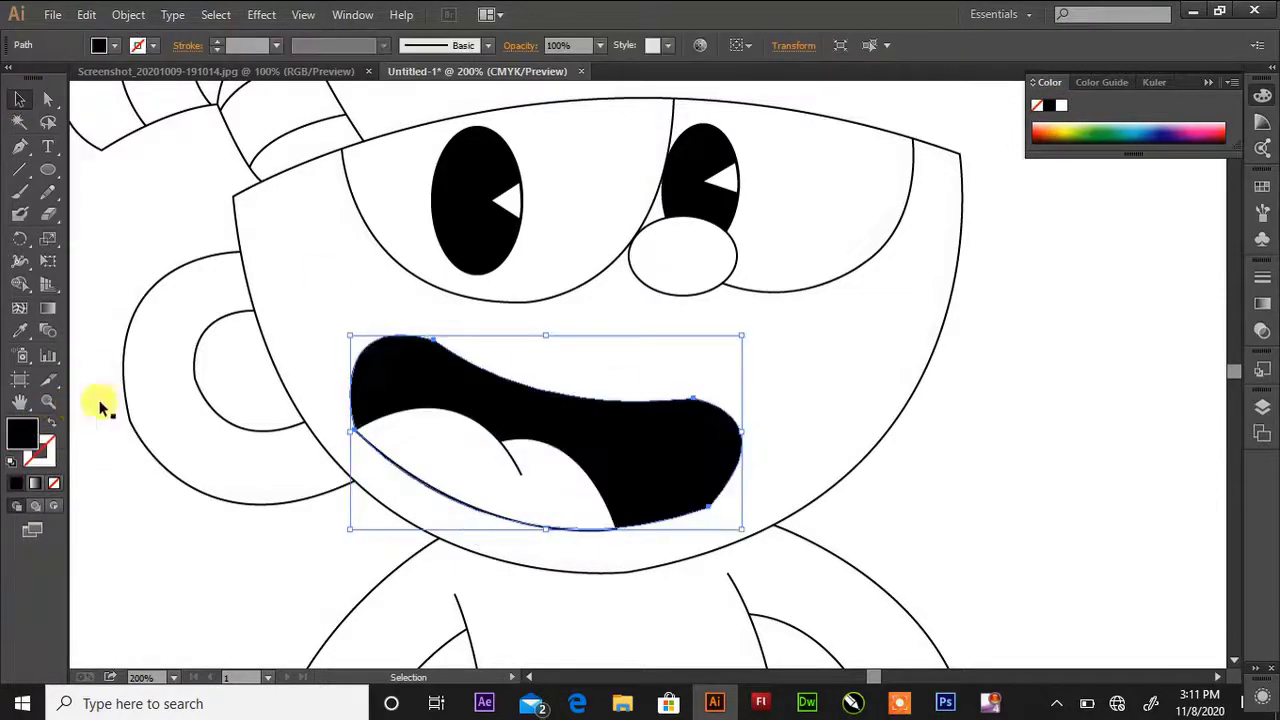
Nudge the tongue slightly and adjust its right corner and lower edge curve to fit inside the black mouth
click(563, 508)
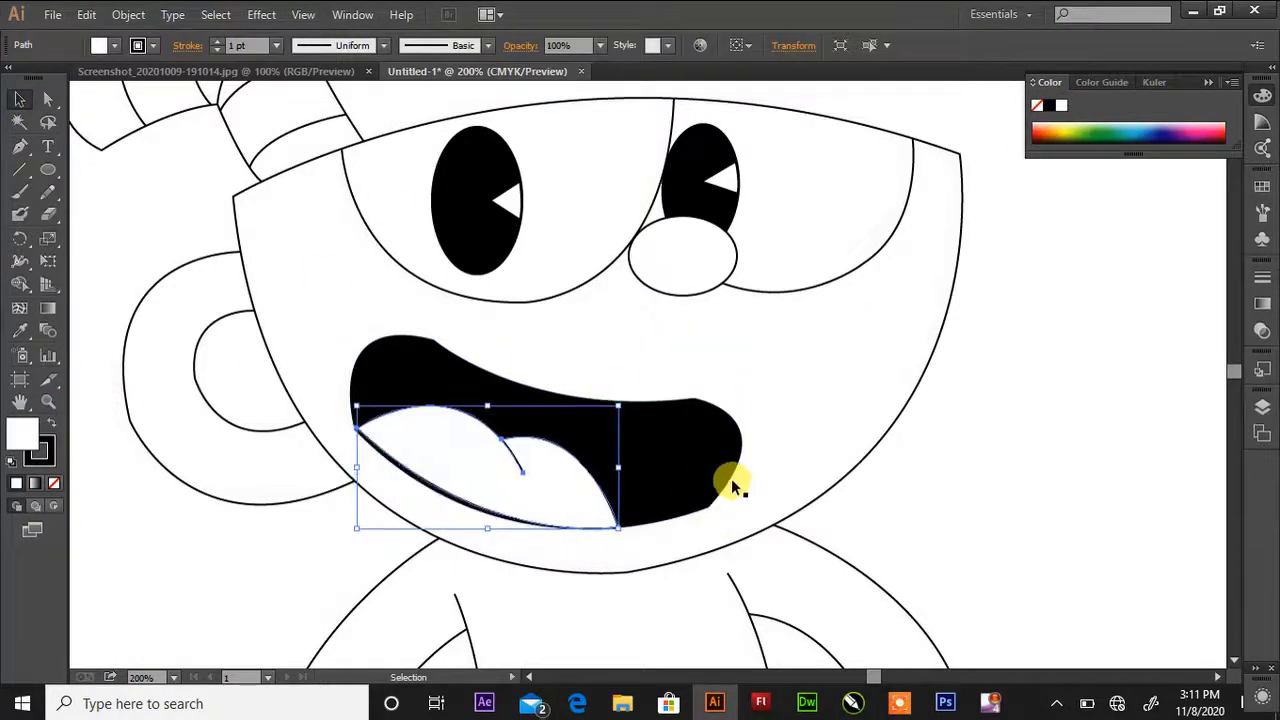
click(731, 478)
click(48, 99)
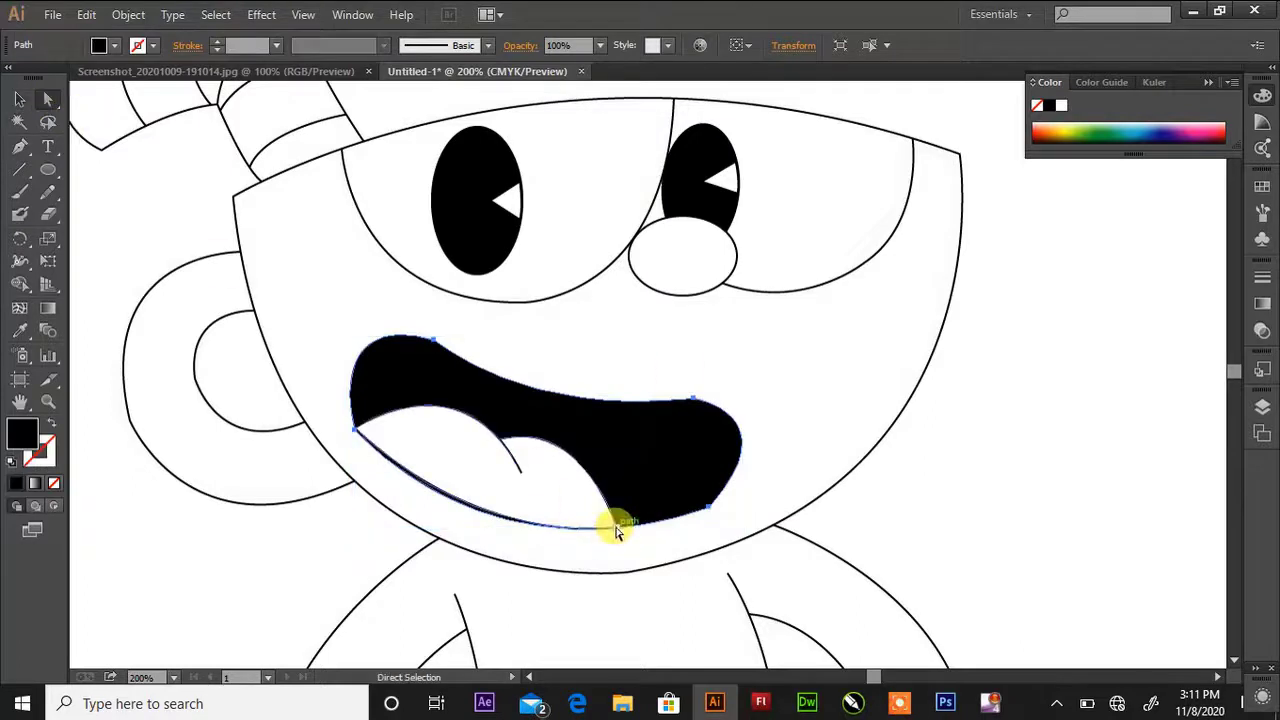
click(563, 508)
click(626, 540)
drag(482, 549, 455, 537)
key(Left)
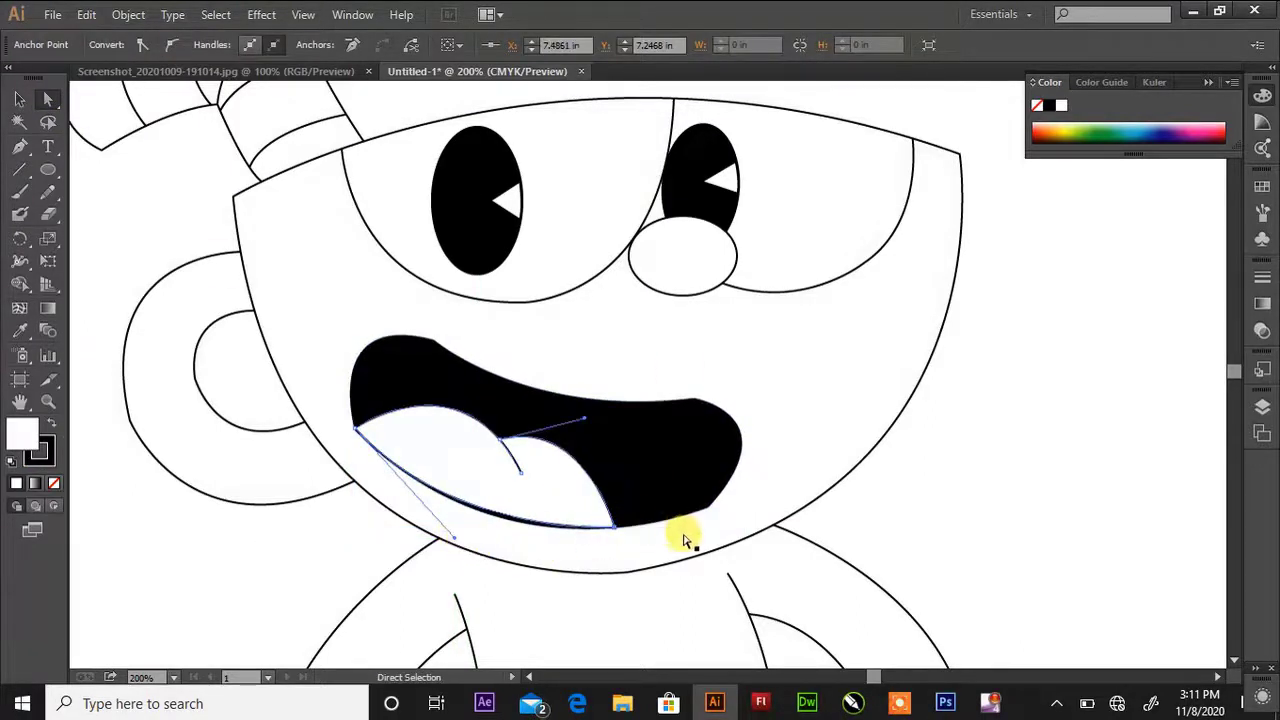
click(780, 426)
scroll(780, 426, up, 1)
click(557, 476)
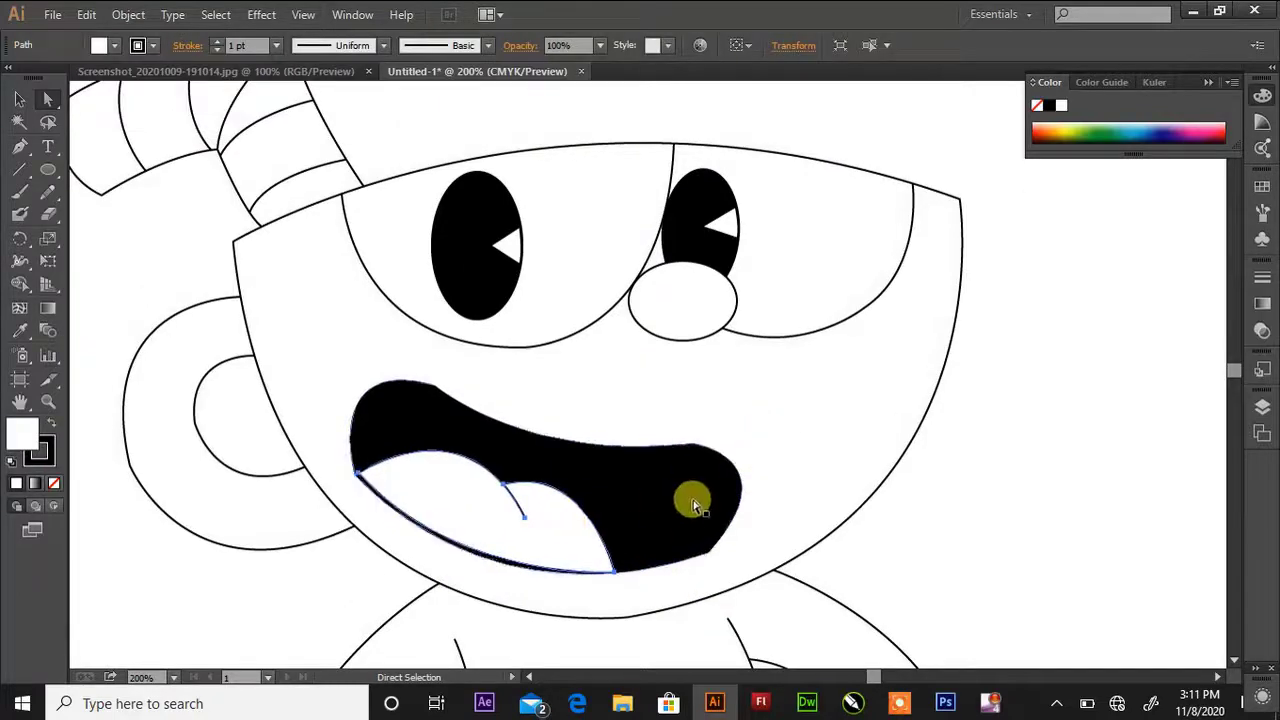
click(838, 440)
Examine the line work of the face, gloves, shorts, legs and shoes for flaws
scroll(849, 423, up, 3)
scroll(852, 414, down, 5)
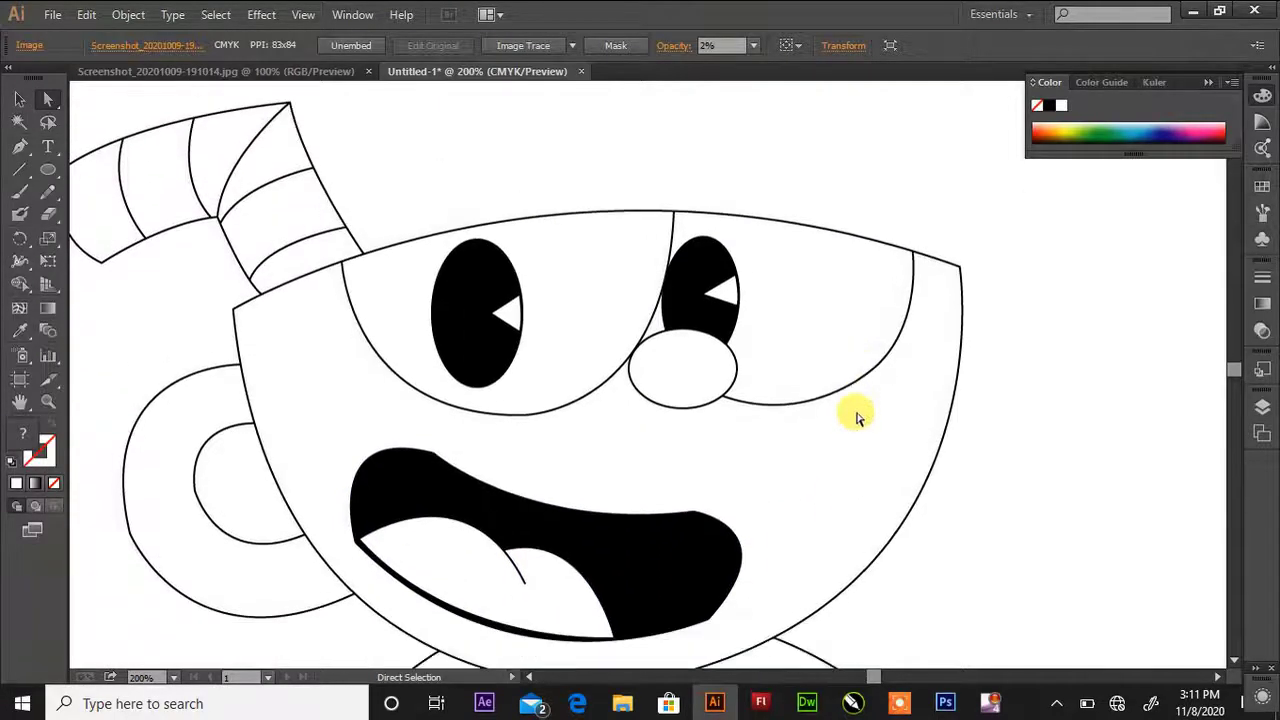
scroll(858, 414, down, 10)
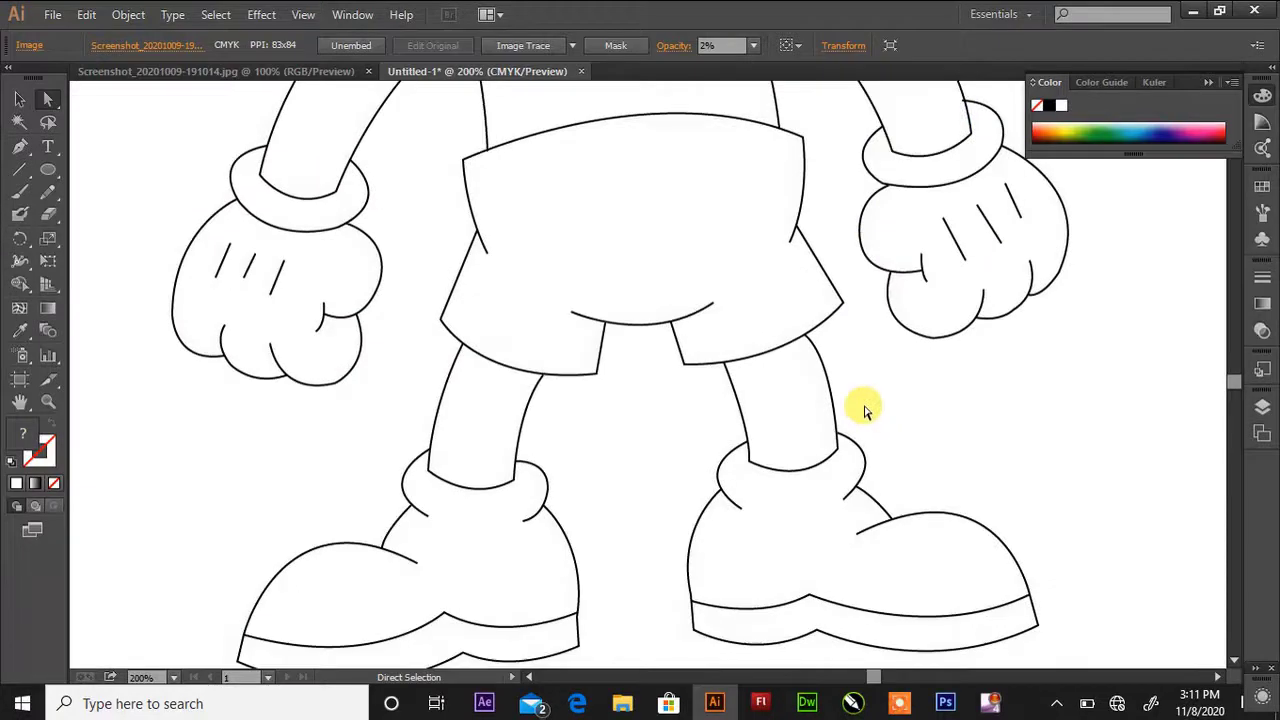
click(386, 538)
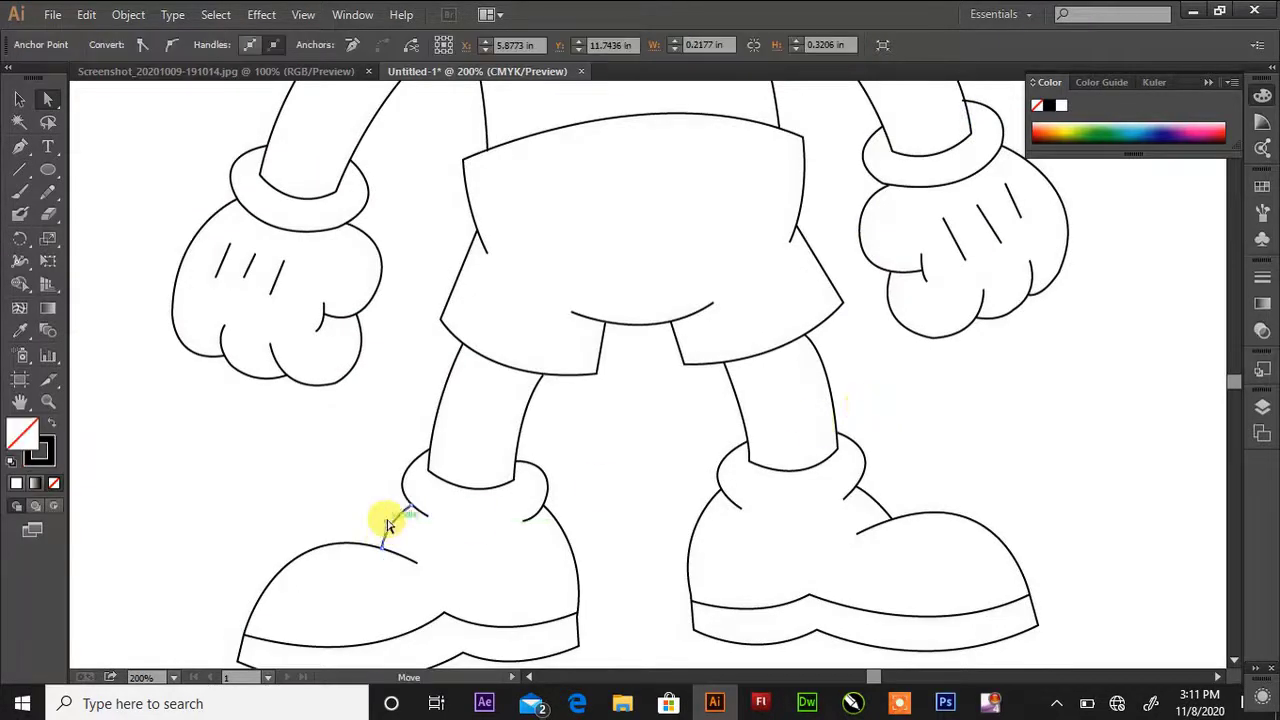
click(775, 467)
scroll(775, 467, up, 2)
scroll(702, 430, up, 1)
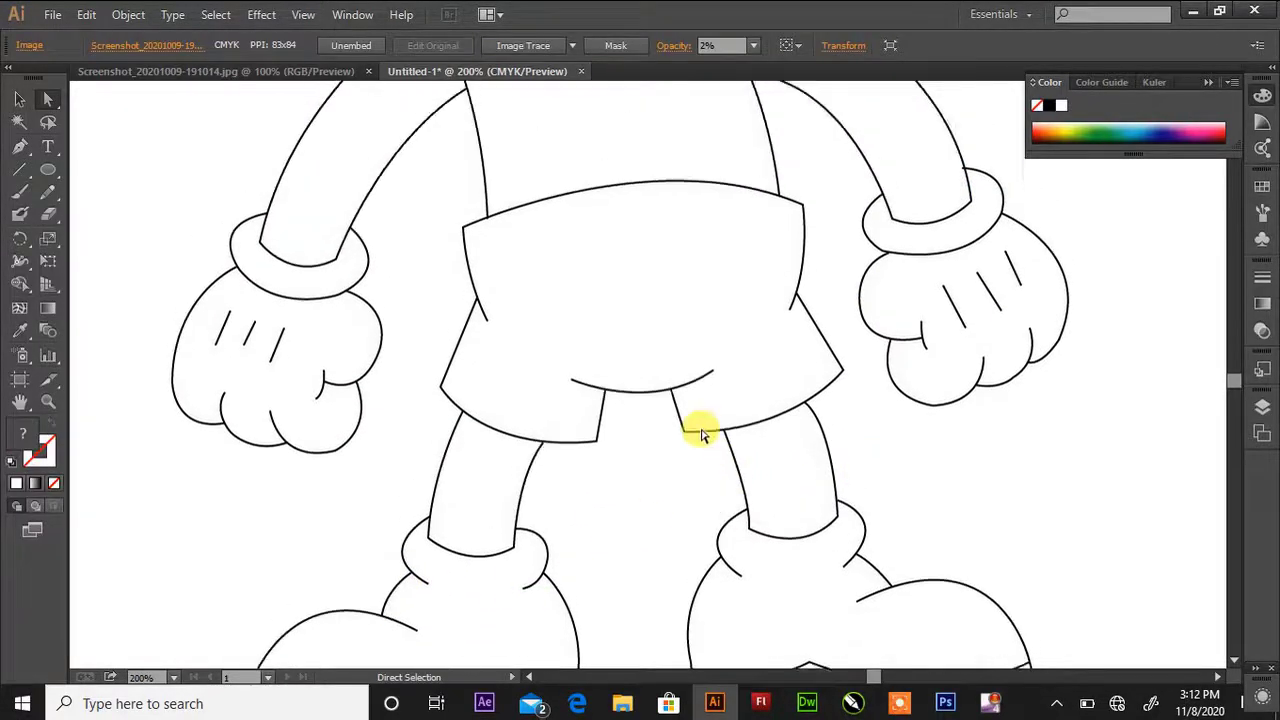
scroll(698, 430, down, 3)
click(546, 463)
click(570, 434)
scroll(816, 410, up, 2)
scroll(818, 413, up, 10)
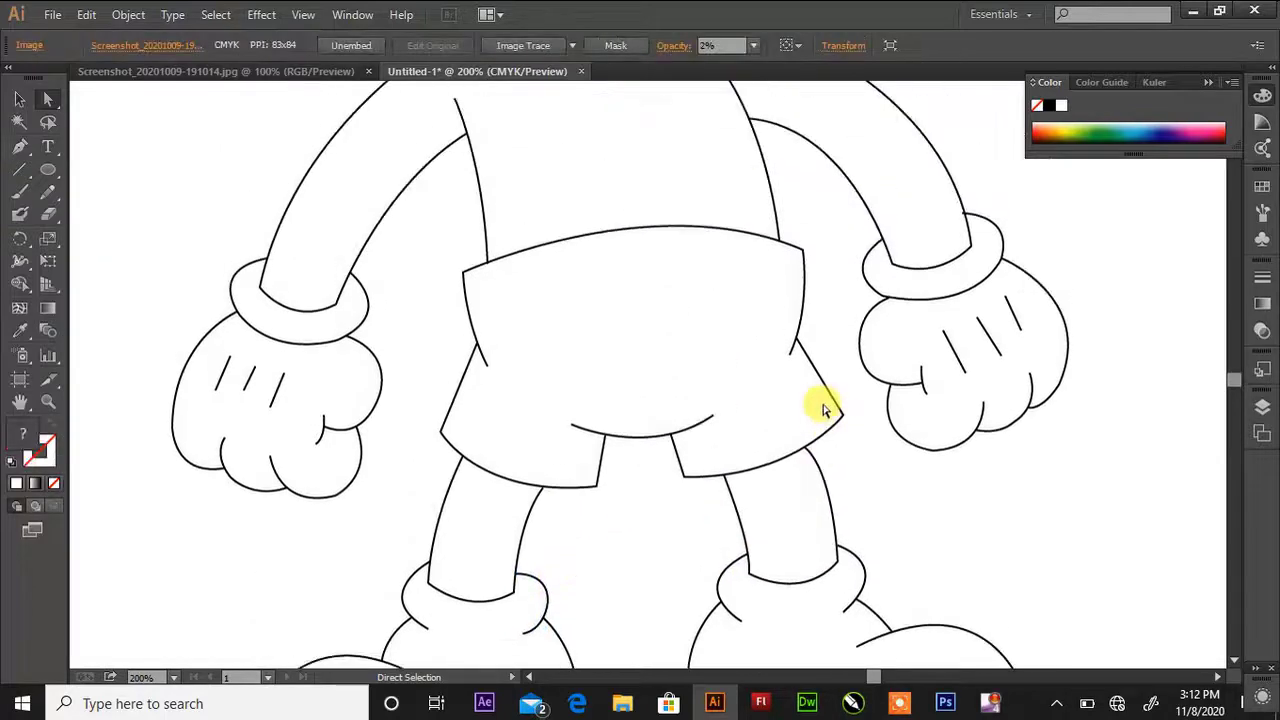
click(850, 313)
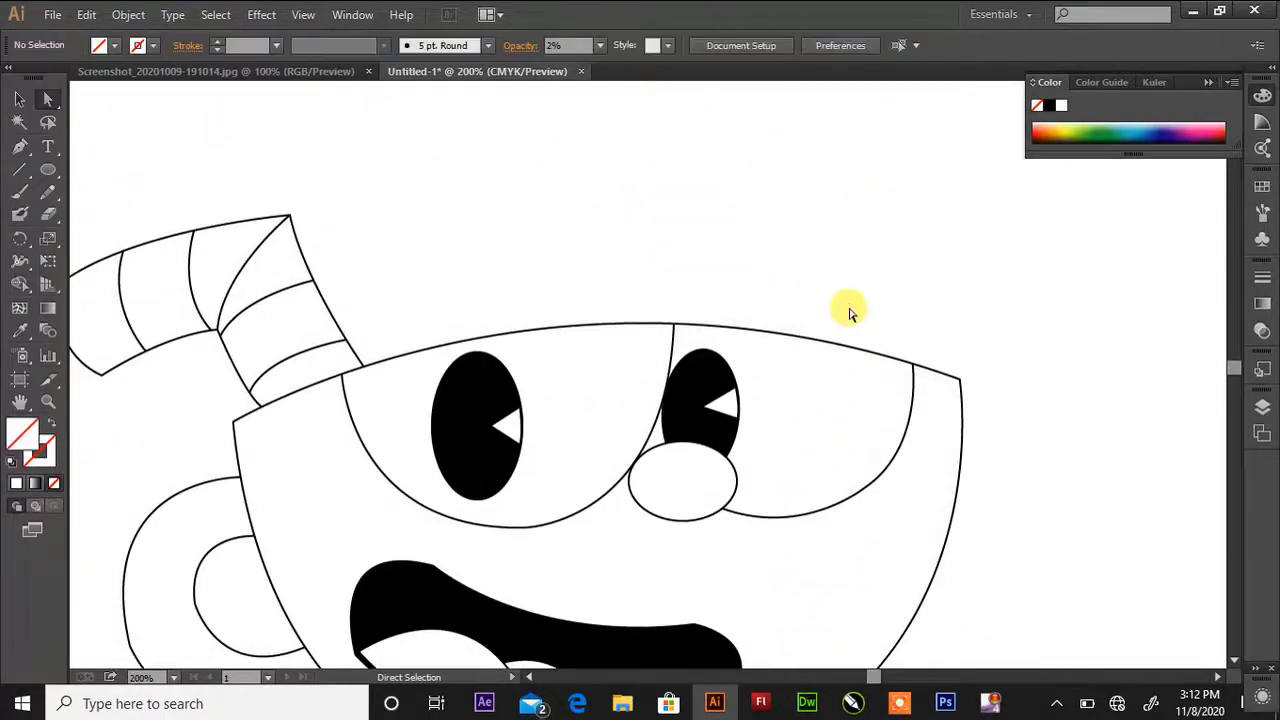
Set the stroke weight of all the character's outlines to 3 pt
key(ctrl+0)
click(19, 99)
drag(444, 188, 851, 560)
click(217, 41)
click(217, 41)
click(217, 41)
click(717, 199)
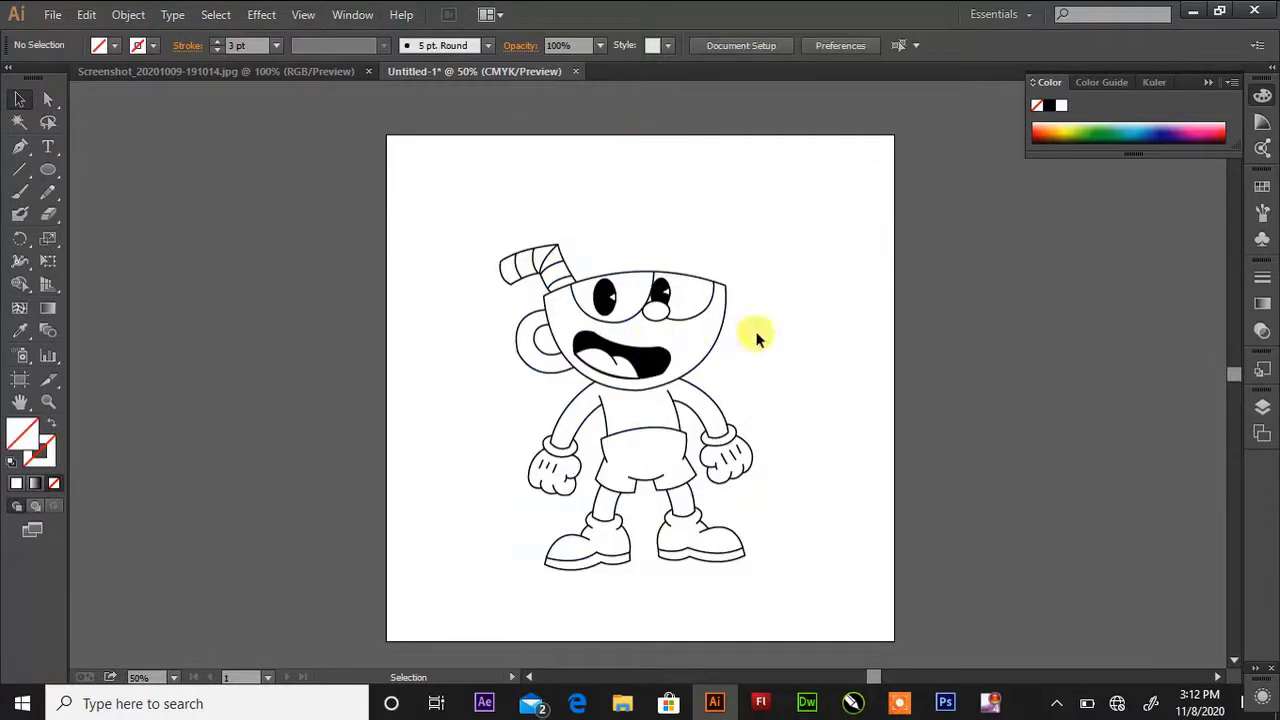
Reduce the stroke weight of the white wedges in both pupils to 1 pt
key(ctrl+plus)
key(ctrl+plus)
key(ctrl+plus)
key(ctrl+plus)
scroll(766, 214, up, 4)
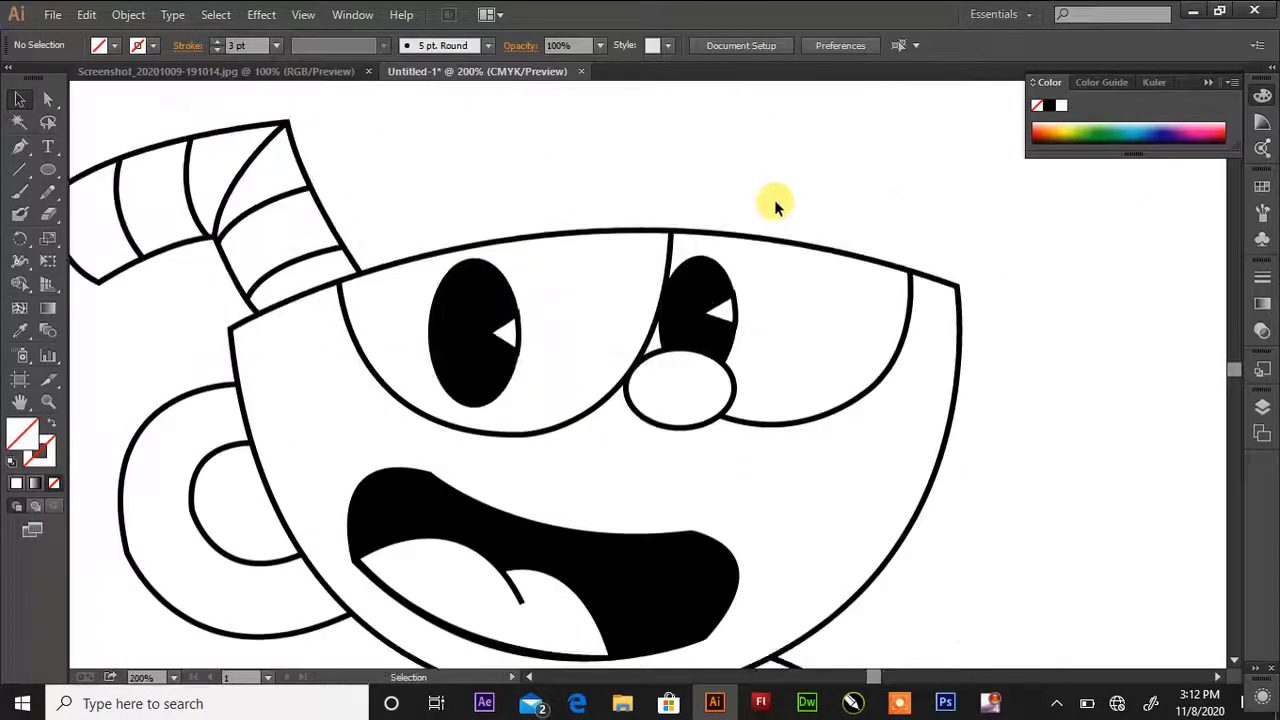
click(720, 310)
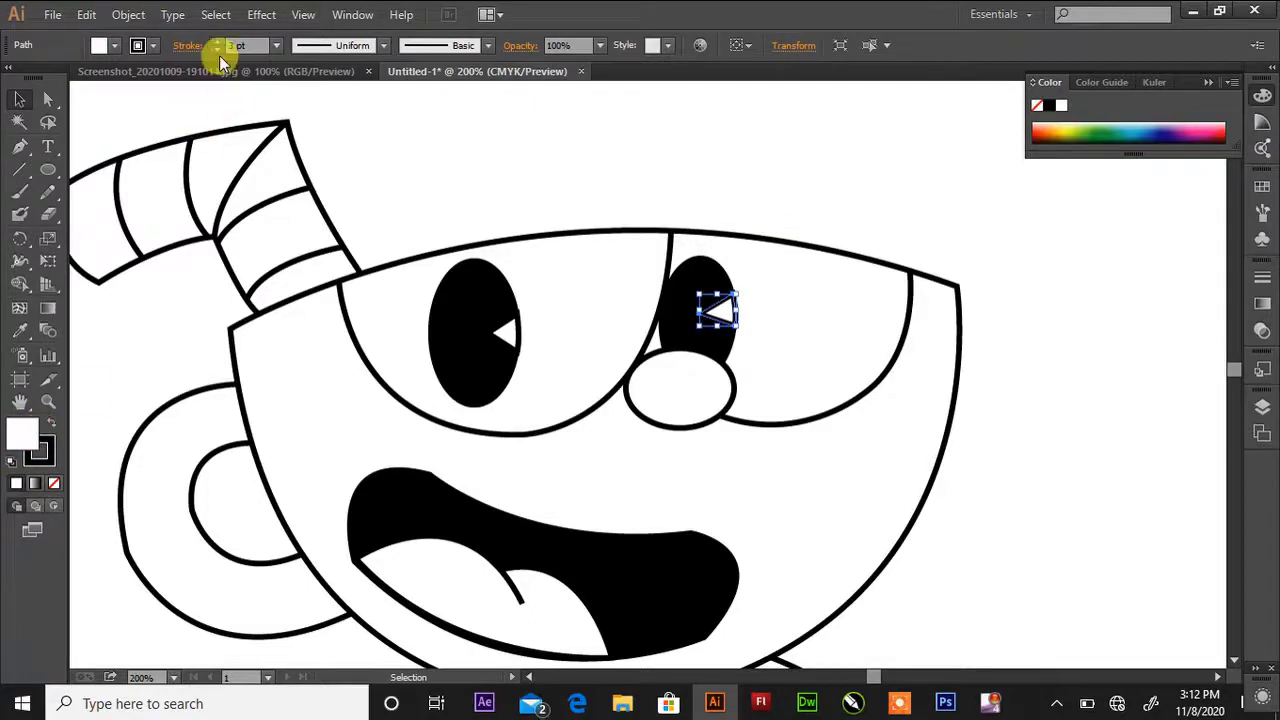
click(545, 200)
click(502, 333)
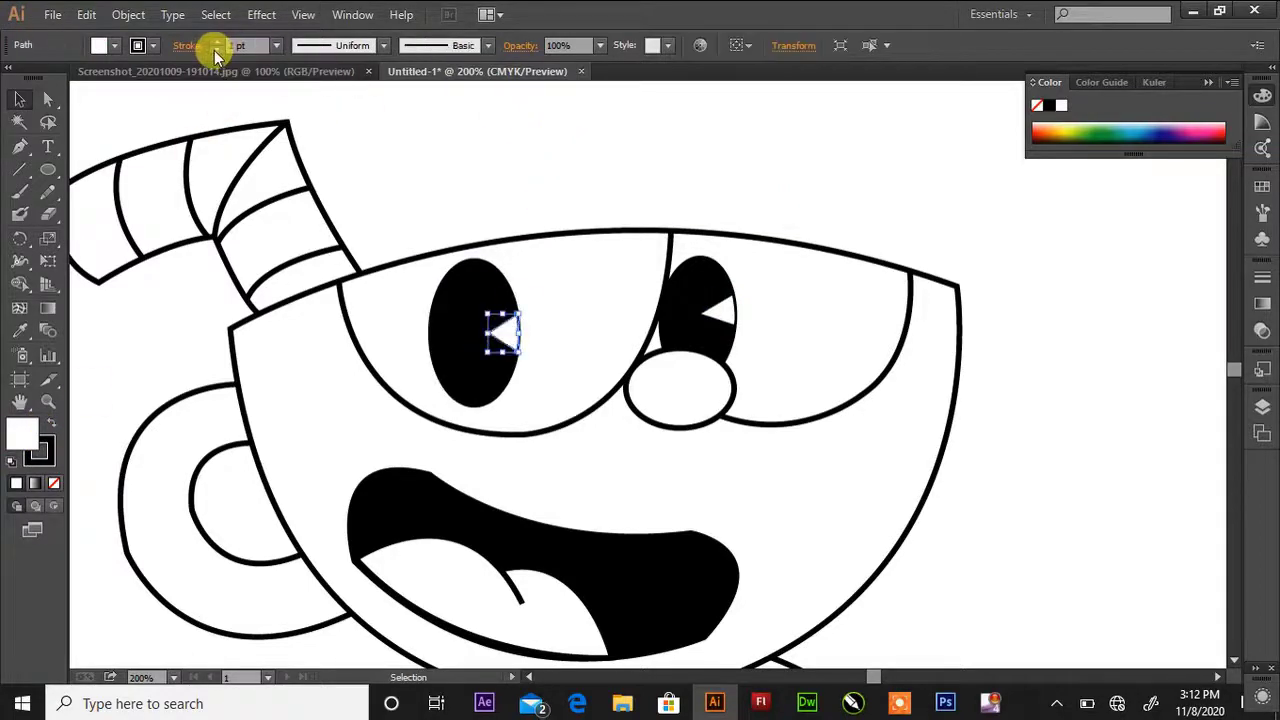
click(850, 305)
Reduce the tongue's stroke weight, first trying 1 pt and settling on 2 pt
scroll(850, 305, down, 5)
click(512, 316)
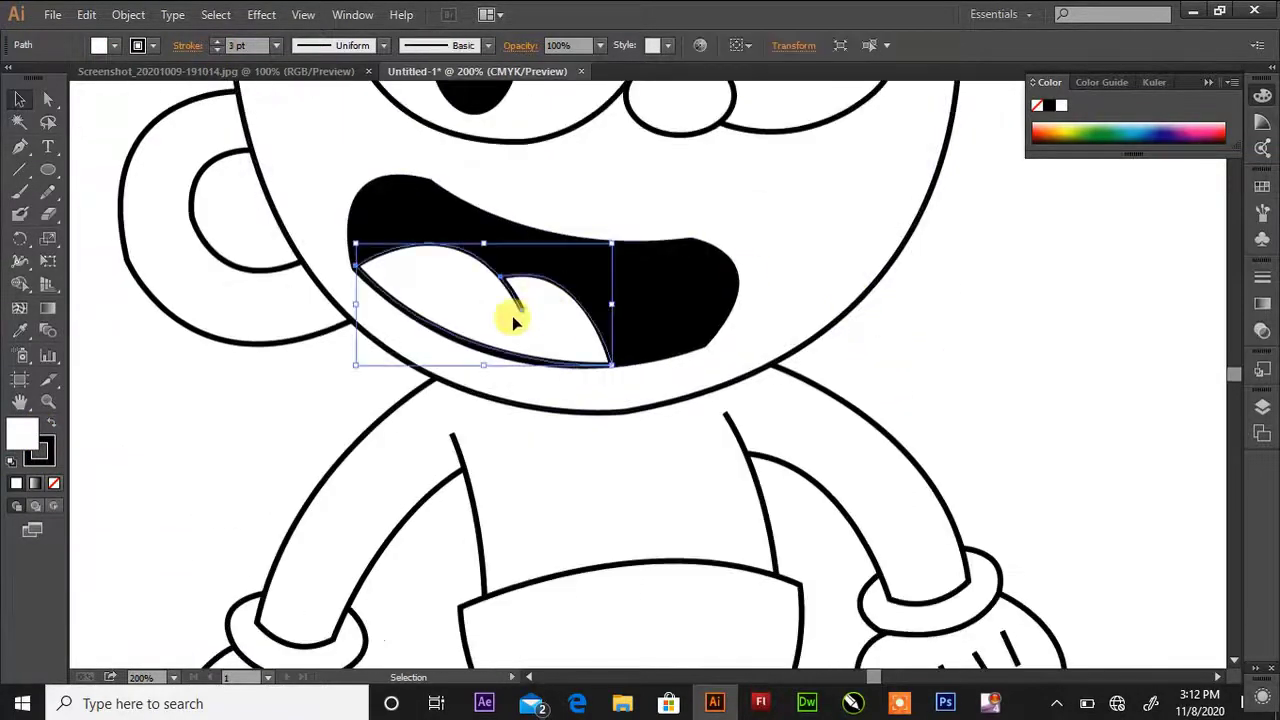
click(217, 50)
click(217, 50)
click(864, 281)
click(476, 270)
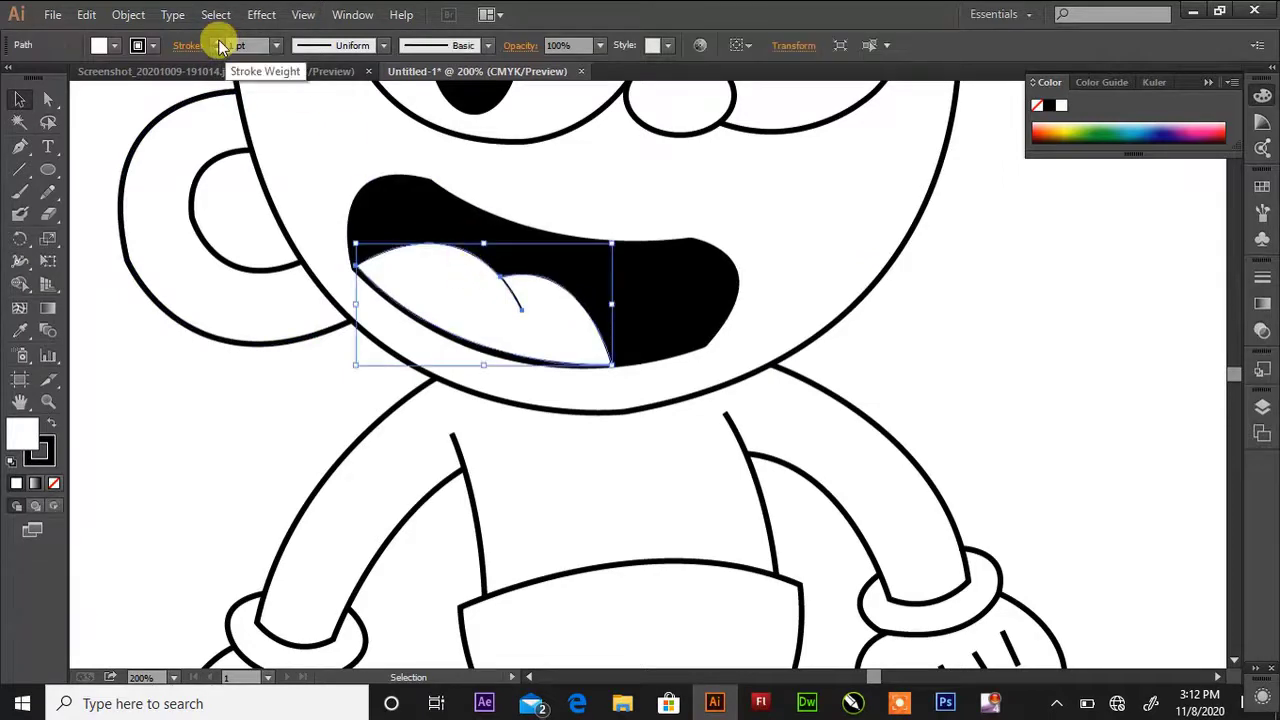
click(217, 40)
click(895, 271)
Move the left end point of the right shoe's upper sole line onto the shoe's outer outline
scroll(826, 251, down, 1)
scroll(826, 251, down, 8)
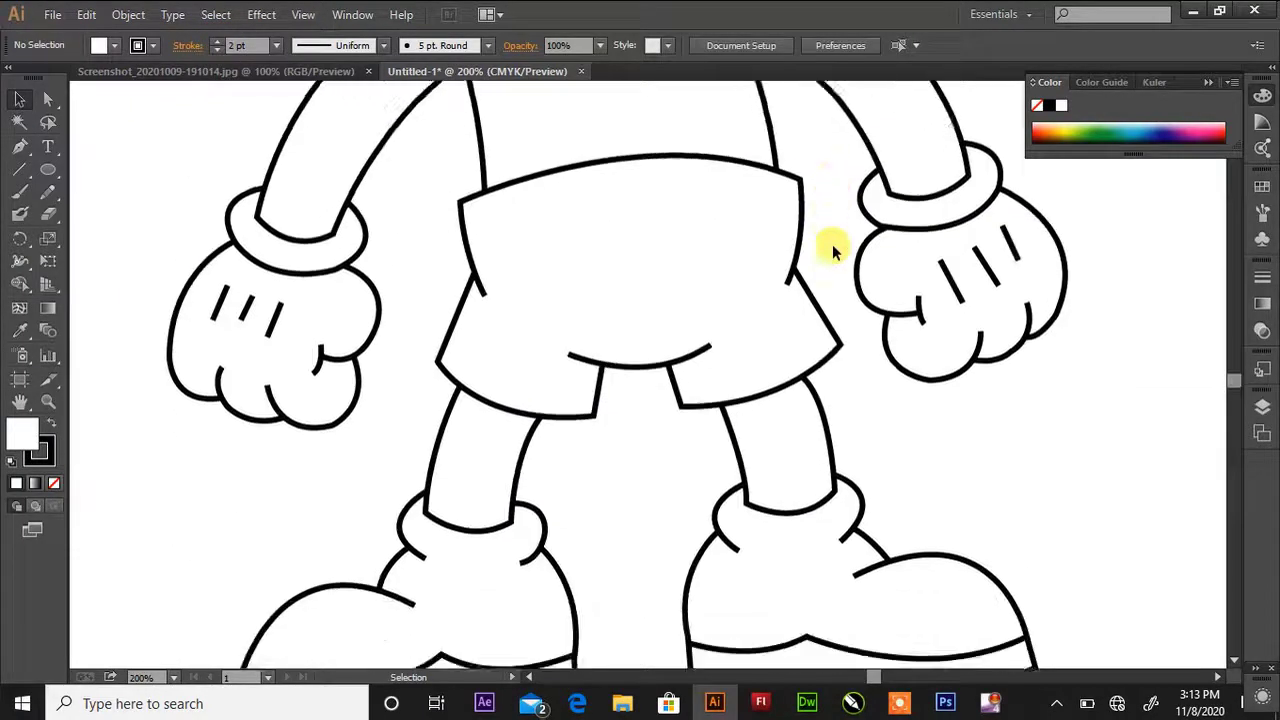
click(734, 518)
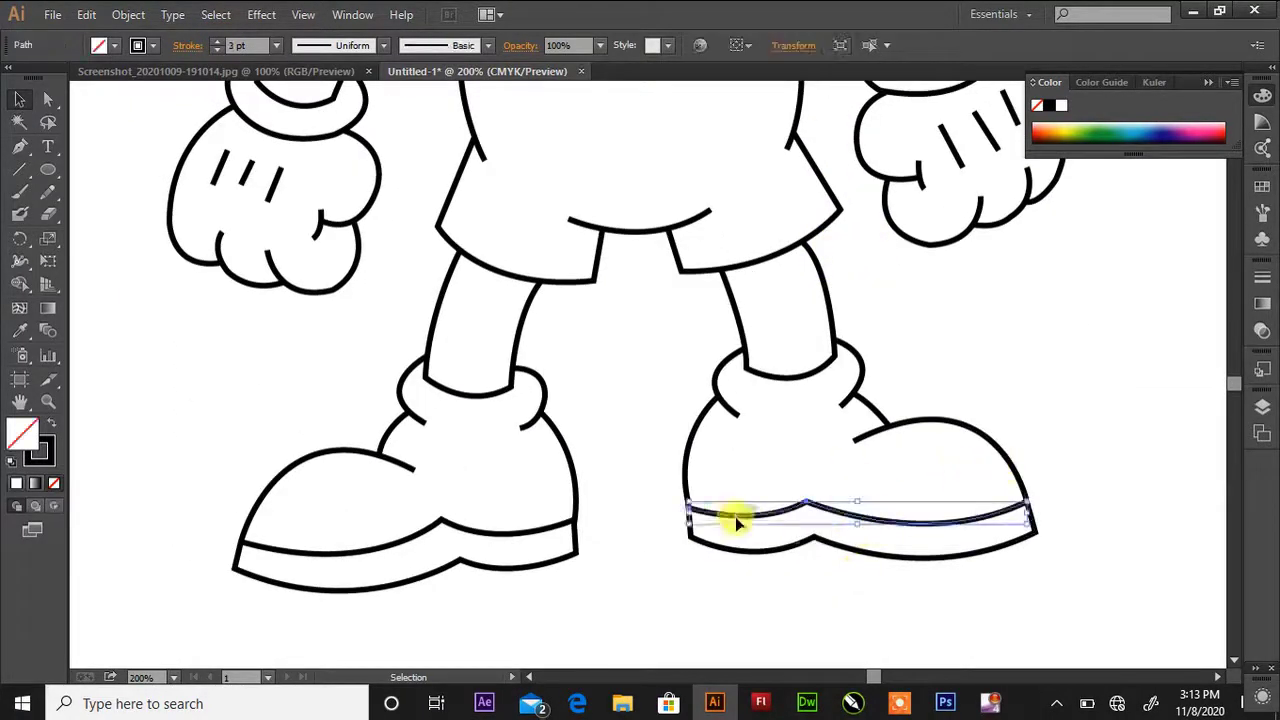
click(47, 100)
click(691, 512)
click(717, 484)
drag(692, 511, 688, 508)
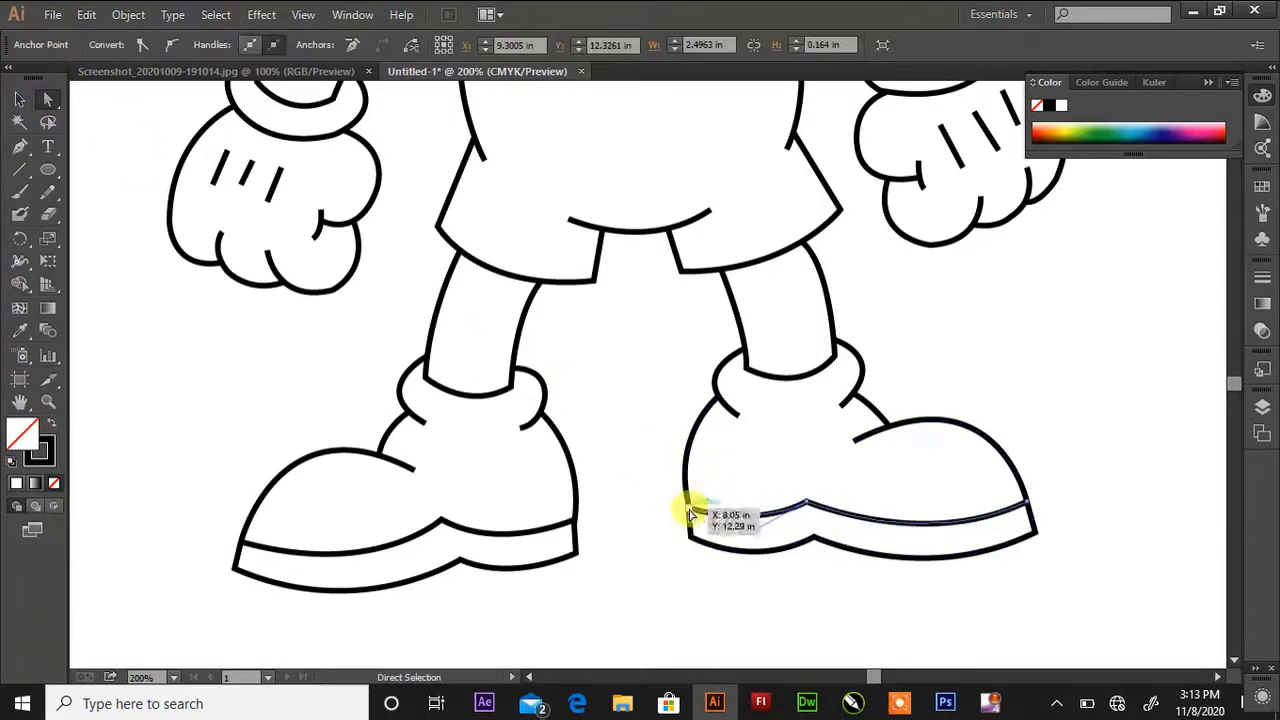
click(1000, 315)
Review the thickened outlines from the legs up to the face, and the whole character on the artboard
scroll(1030, 290, up, 5)
scroll(1055, 273, up, 2)
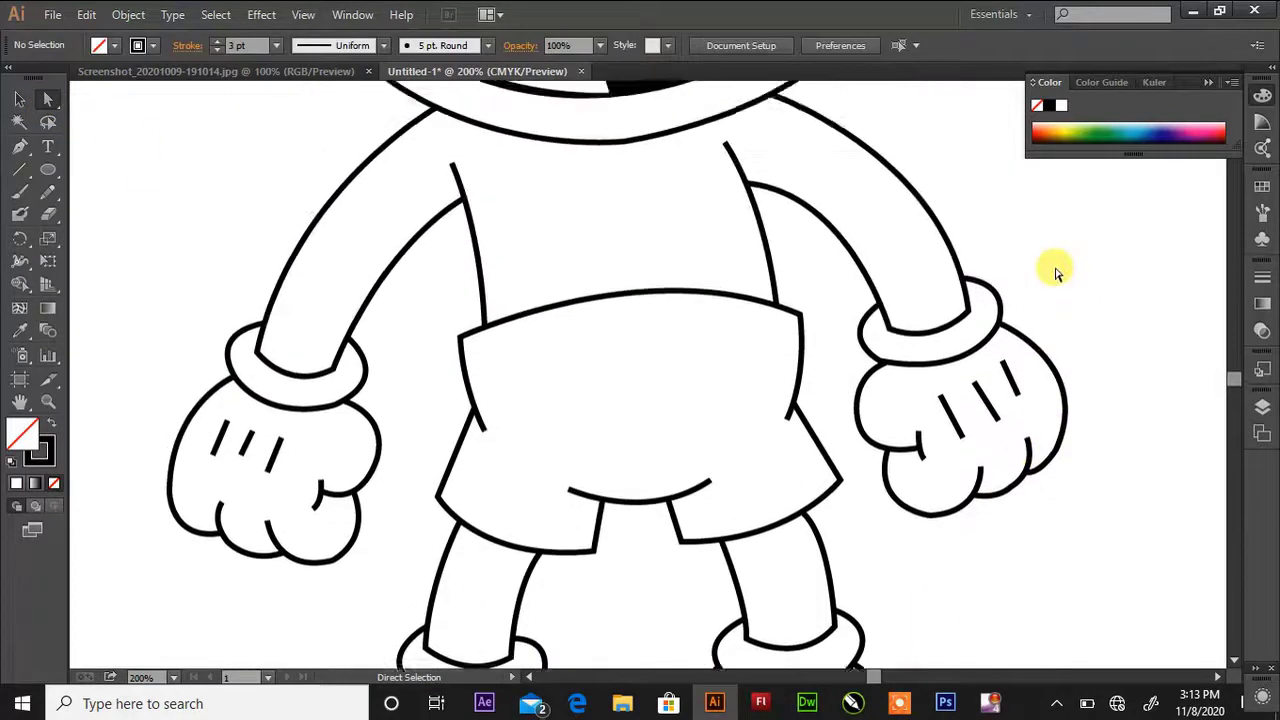
scroll(845, 370, down, 3)
click(829, 400)
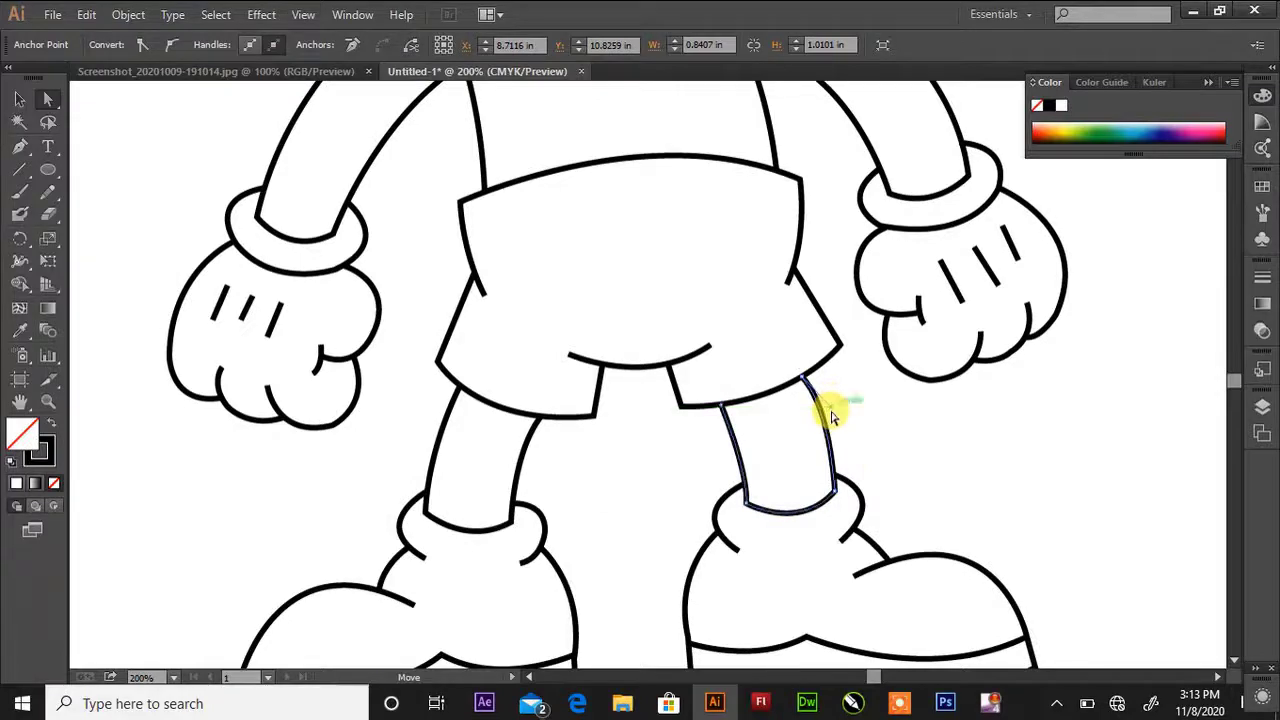
click(845, 395)
scroll(855, 355, up, 10)
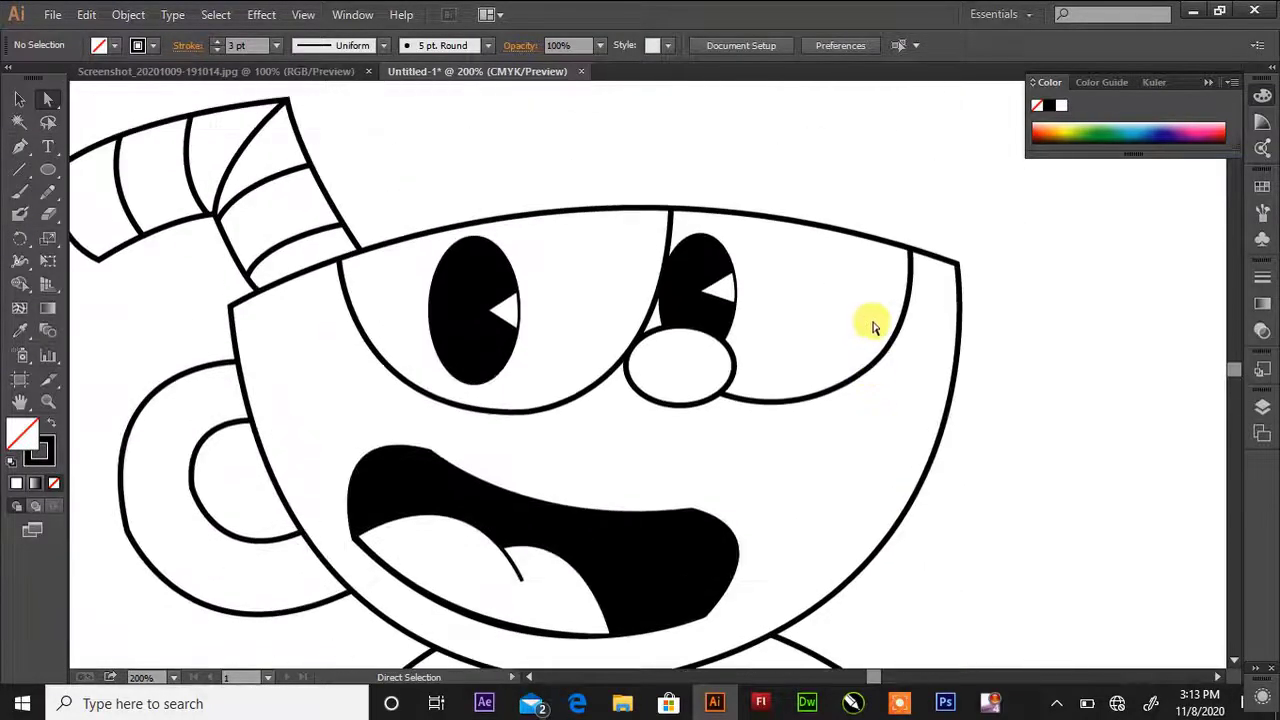
scroll(880, 322, up, 1)
scroll(883, 318, down, 6)
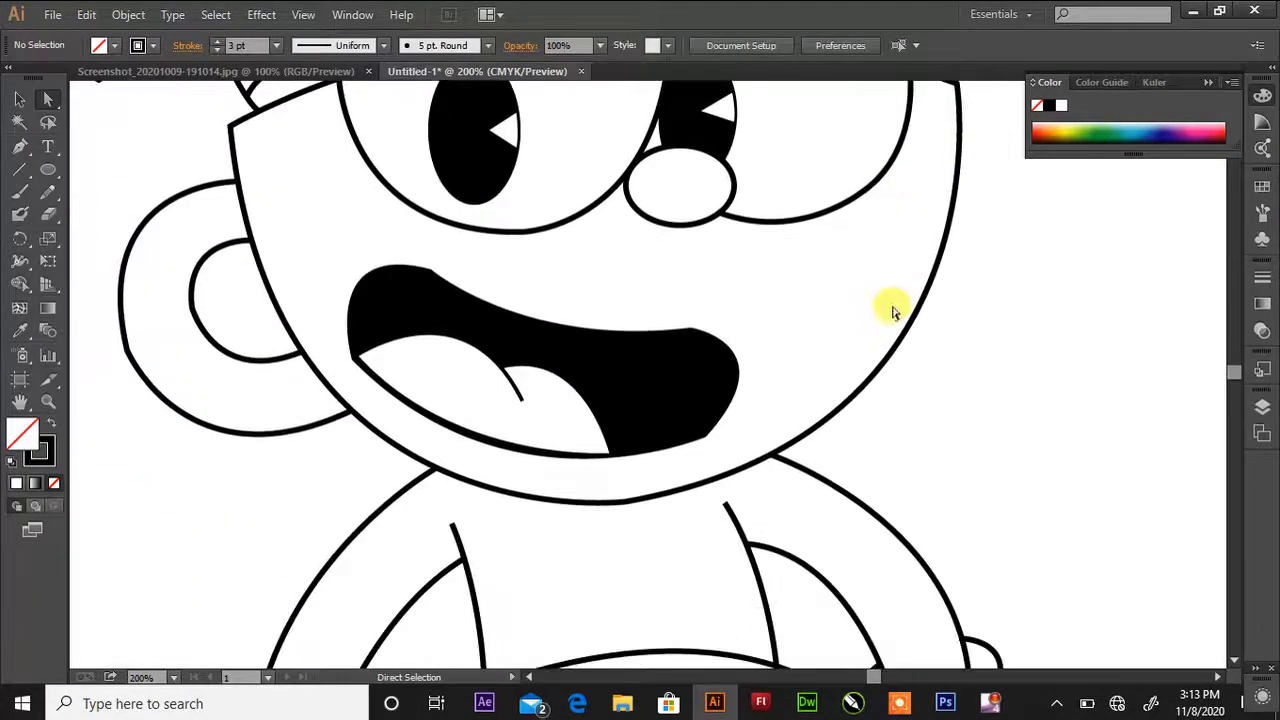
key(ctrl+minus)
key(ctrl+minus)
key(ctrl+minus)
key(ctrl+minus)
scroll(830, 290, down, 1)
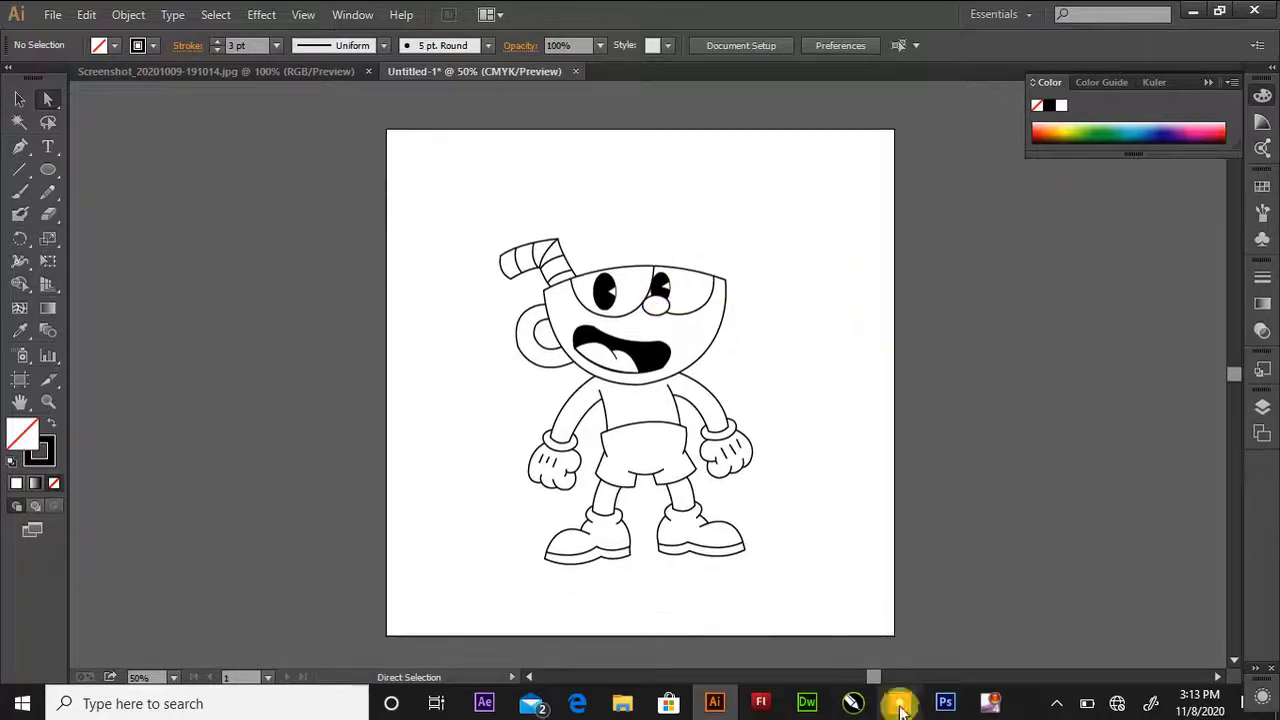
click(900, 707)
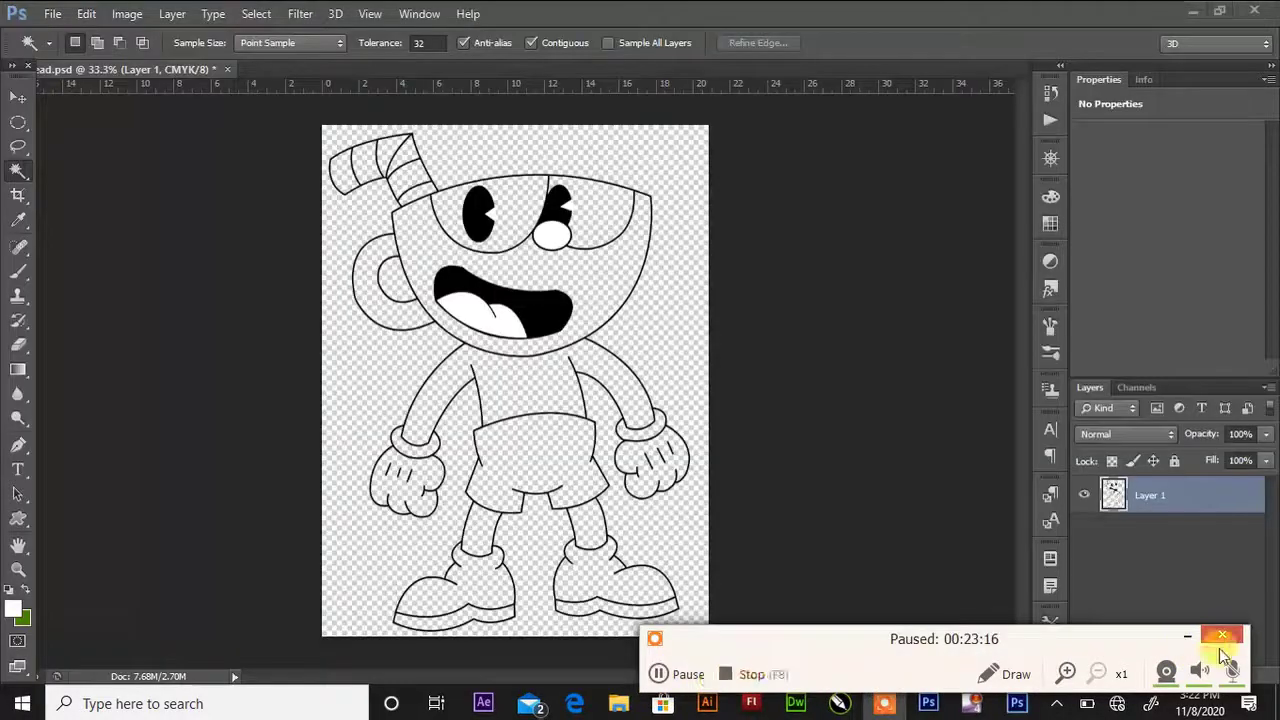
click(1223, 636)
Switch to Photoshop, select the cup's face and the ring of its handle with the Magic Wand, and fill both with white
click(589, 260)
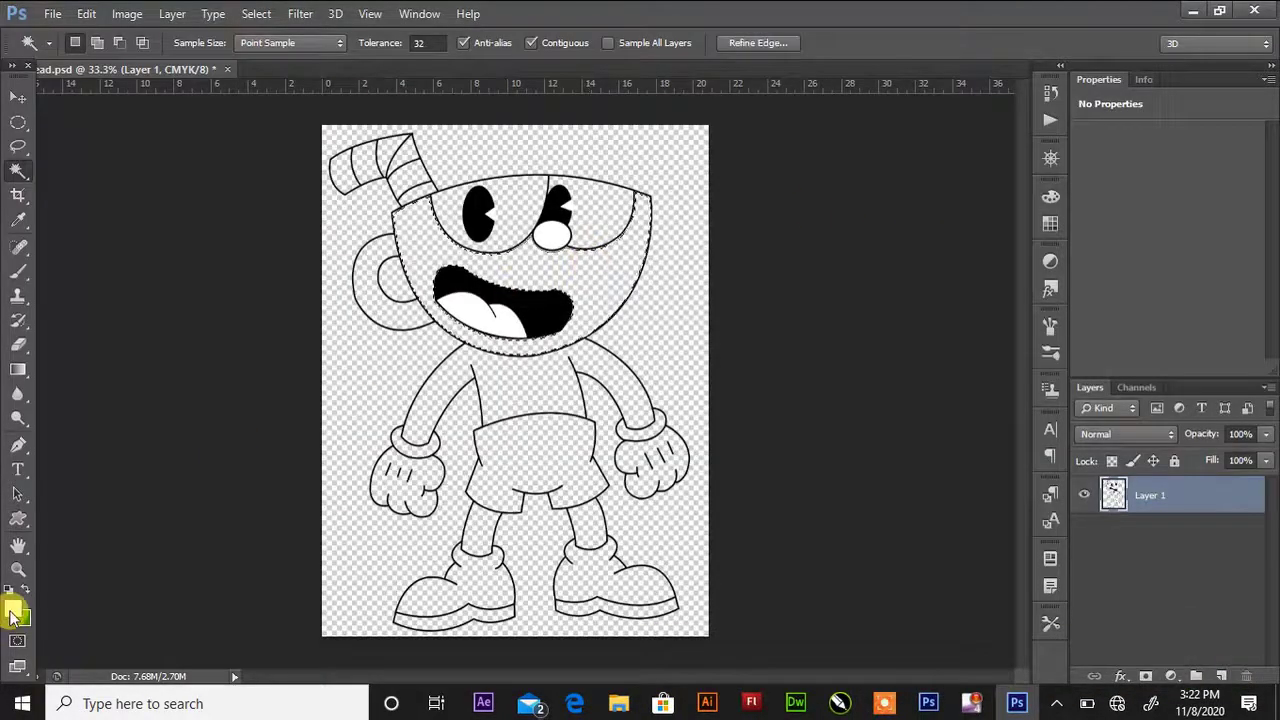
click(13, 609)
click(989, 366)
key(alt+BackSpace)
key(ctrl+d)
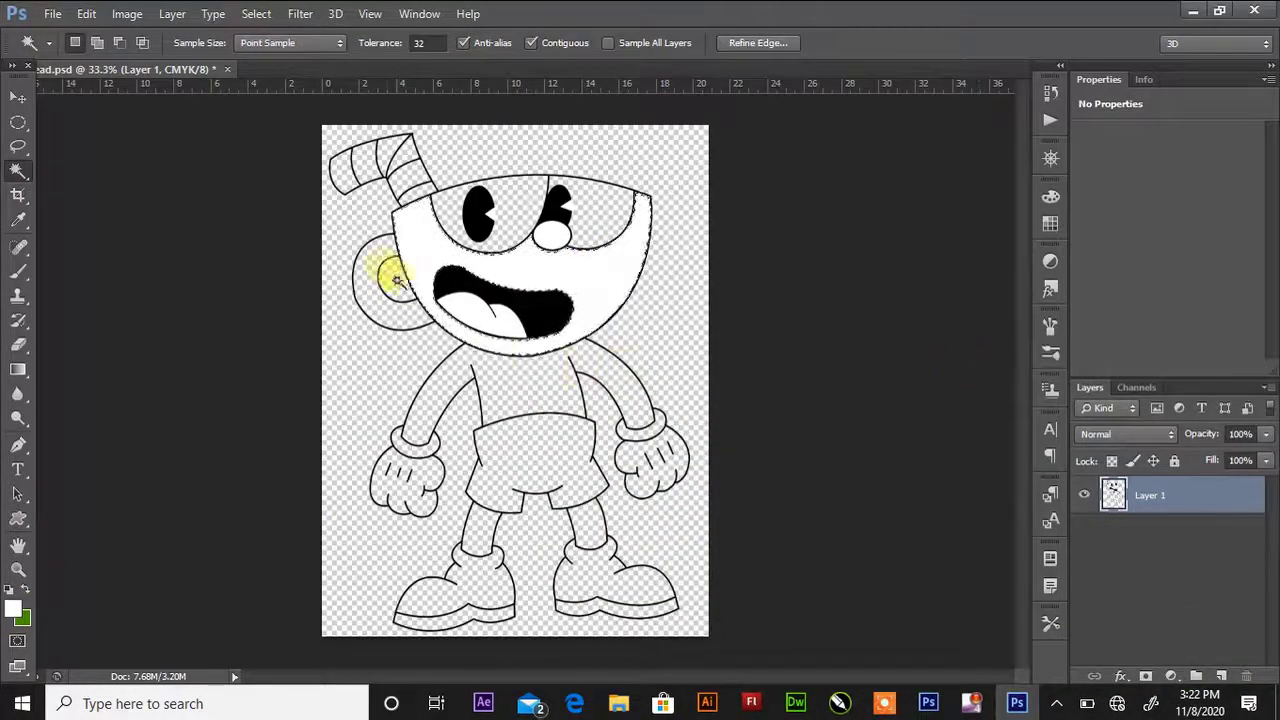
key(alt+BackSpace)
Set the foreground colour to orange-red and fill the tongue and the shorts with it
click(483, 312)
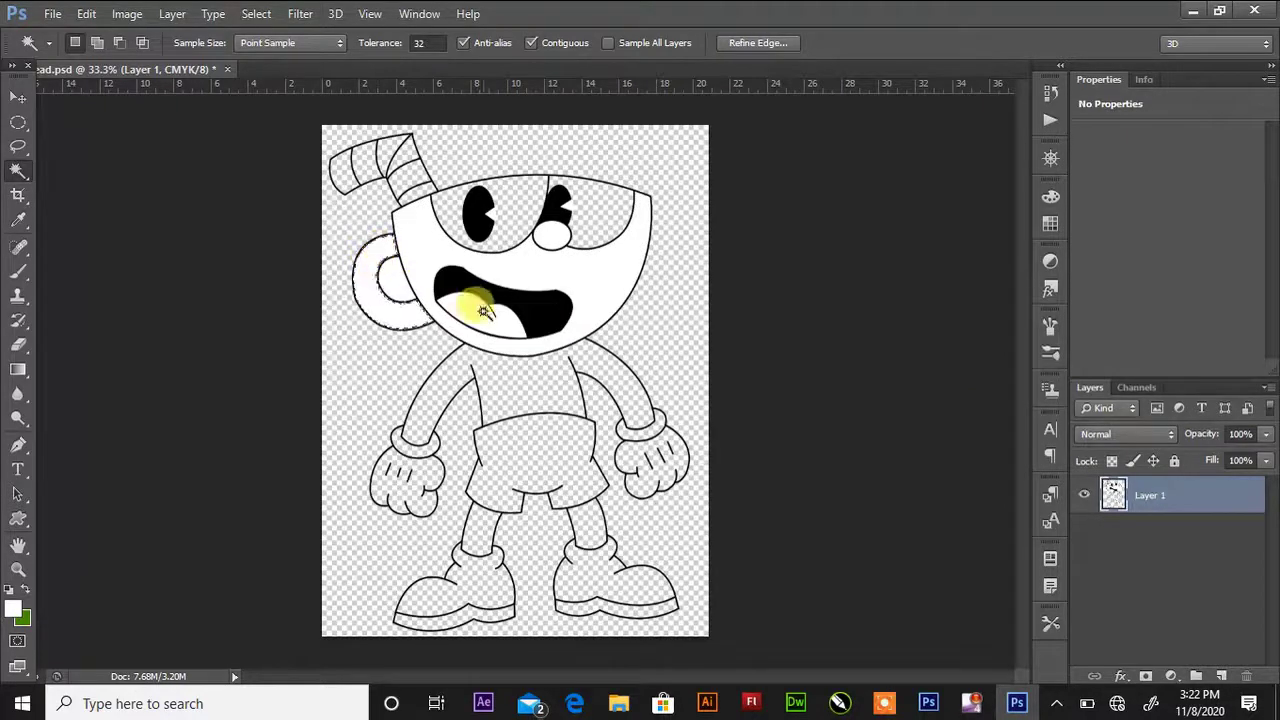
click(13, 609)
drag(591, 471, 820, 346)
click(943, 368)
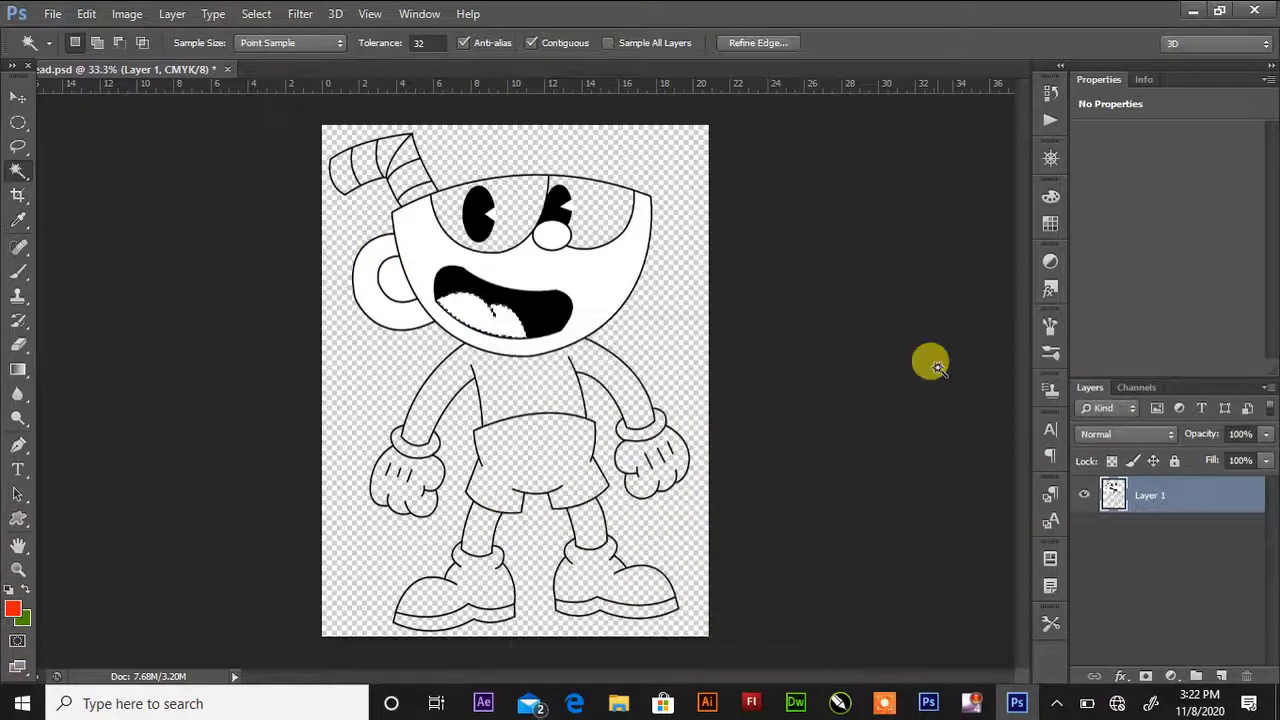
key(alt+BackSpace)
key(alt+BackSpace)
Fill both shoes with their soles, two straw stripes and the nose with the orange-red foreground colour
click(488, 592)
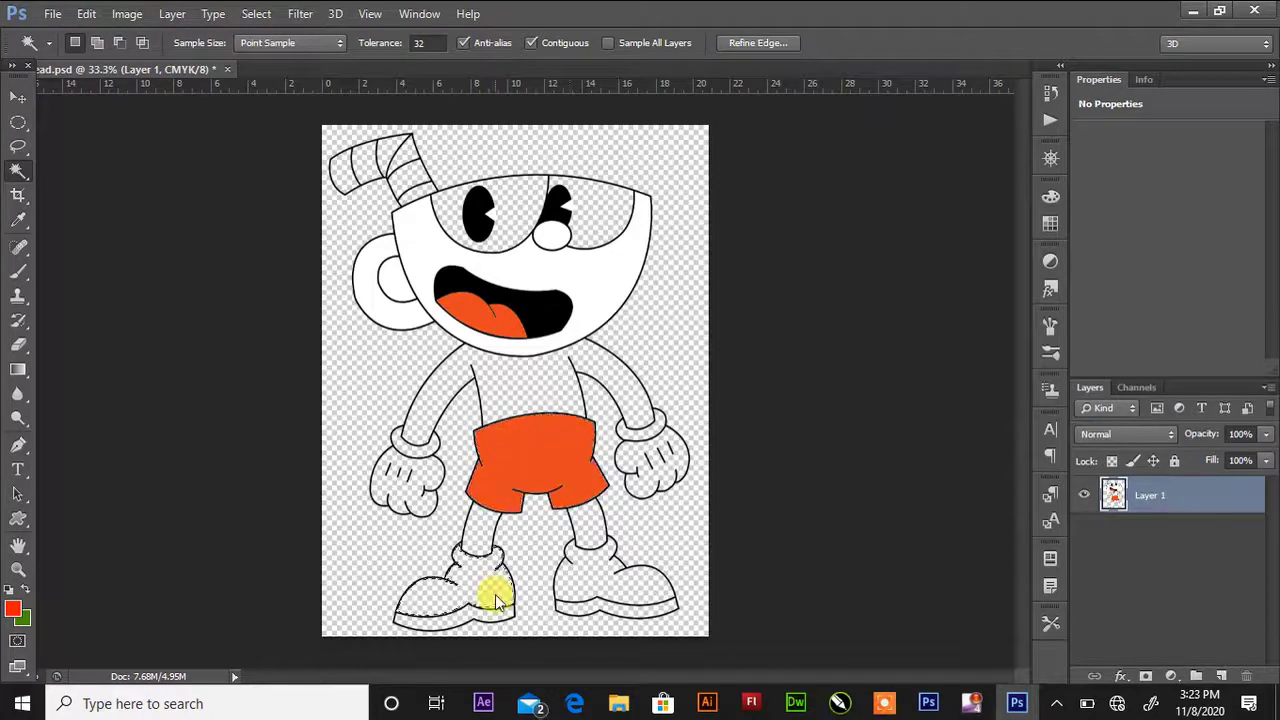
key(alt+BackSpace)
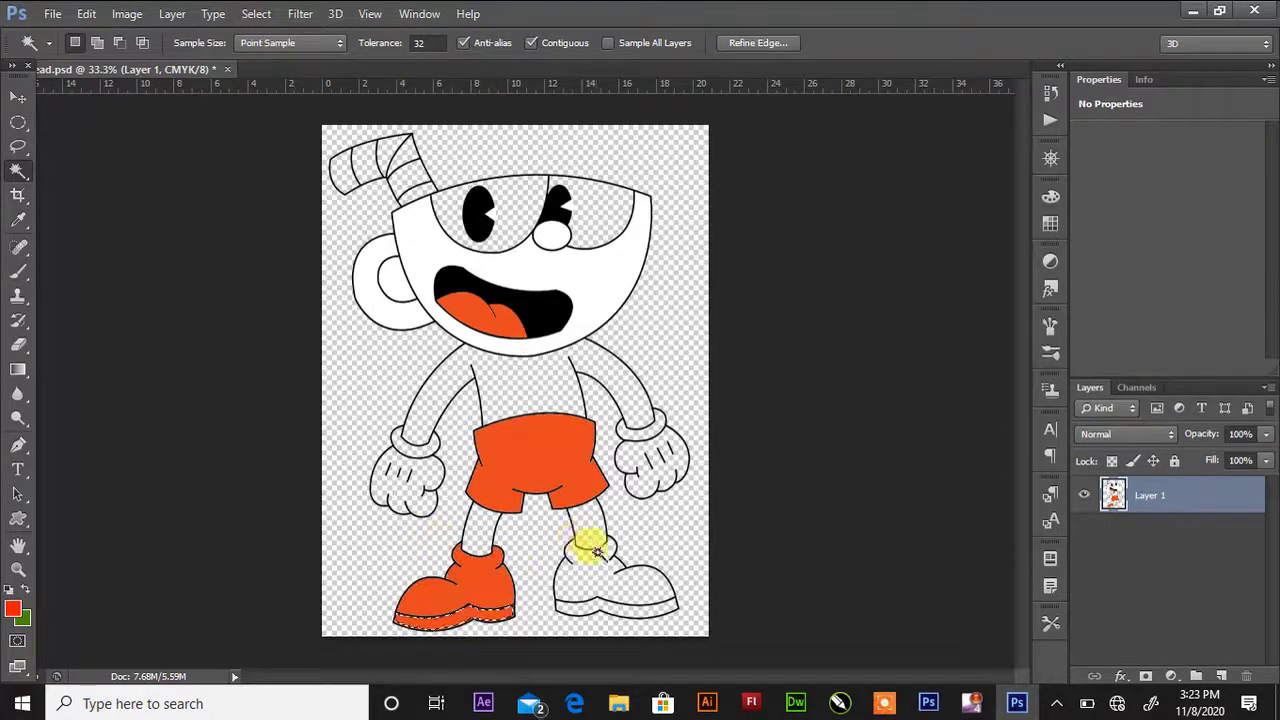
key(alt+BackSpace)
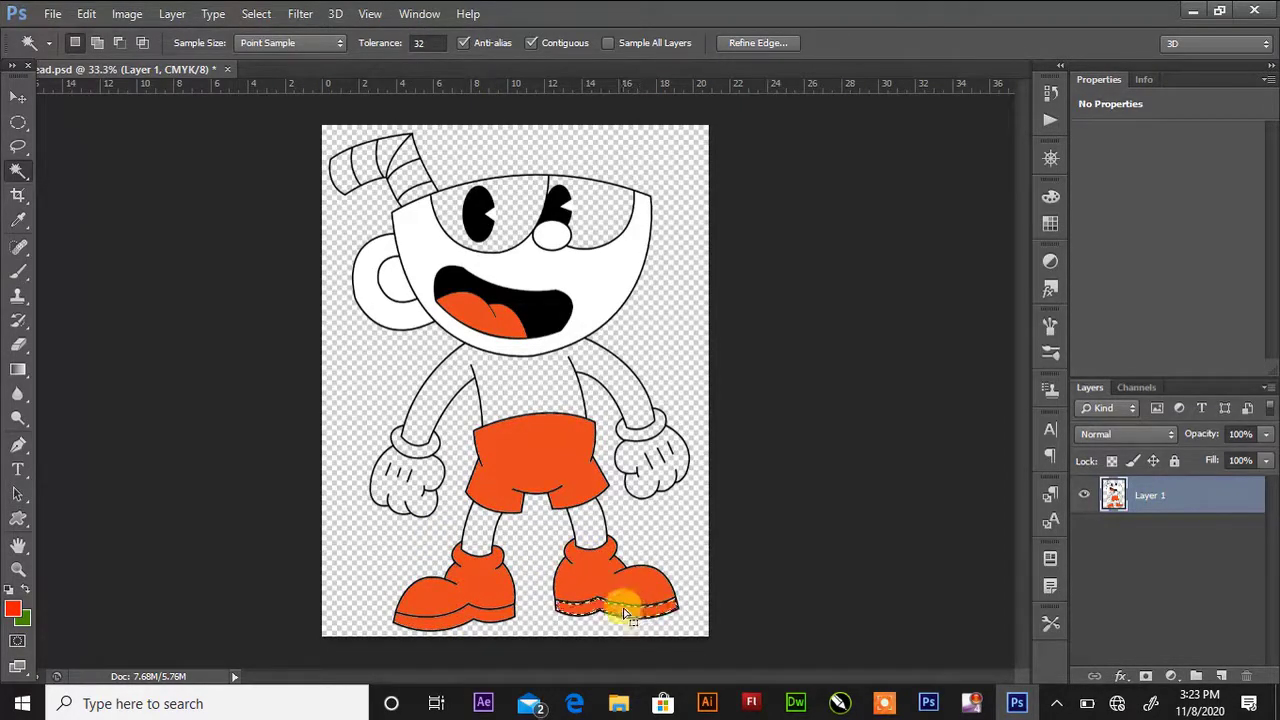
key(alt+BackSpace)
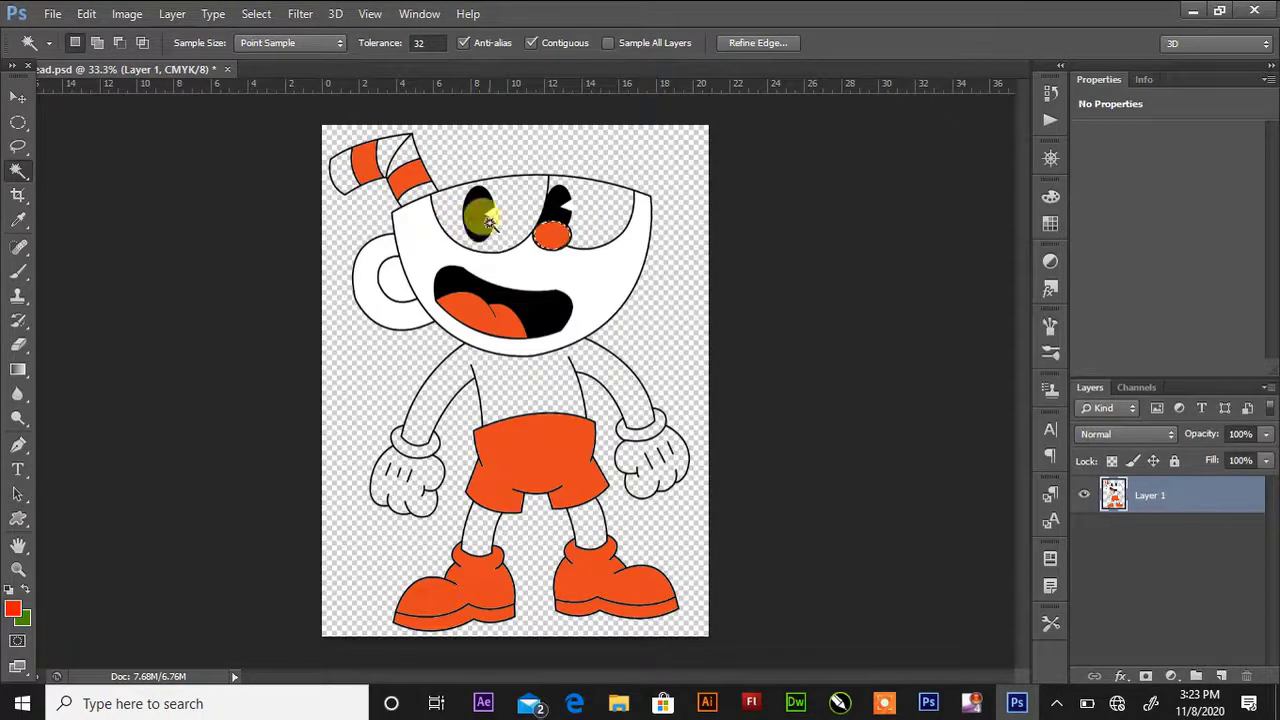
Set the foreground colour to white and fill the whites of both eyes
click(13, 608)
click(423, 240)
key(Return)
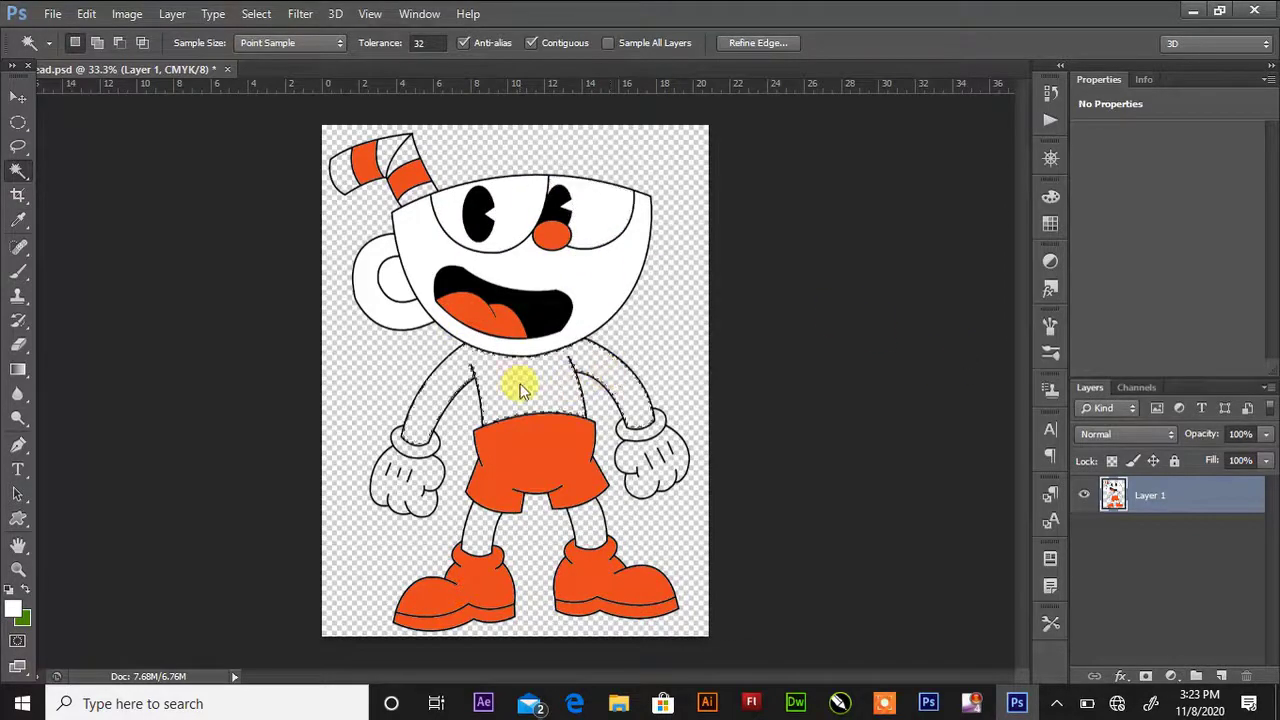
Set the foreground colour to black and fill the torso and both arms
click(13, 608)
click(944, 370)
key(alt+BackSpace)
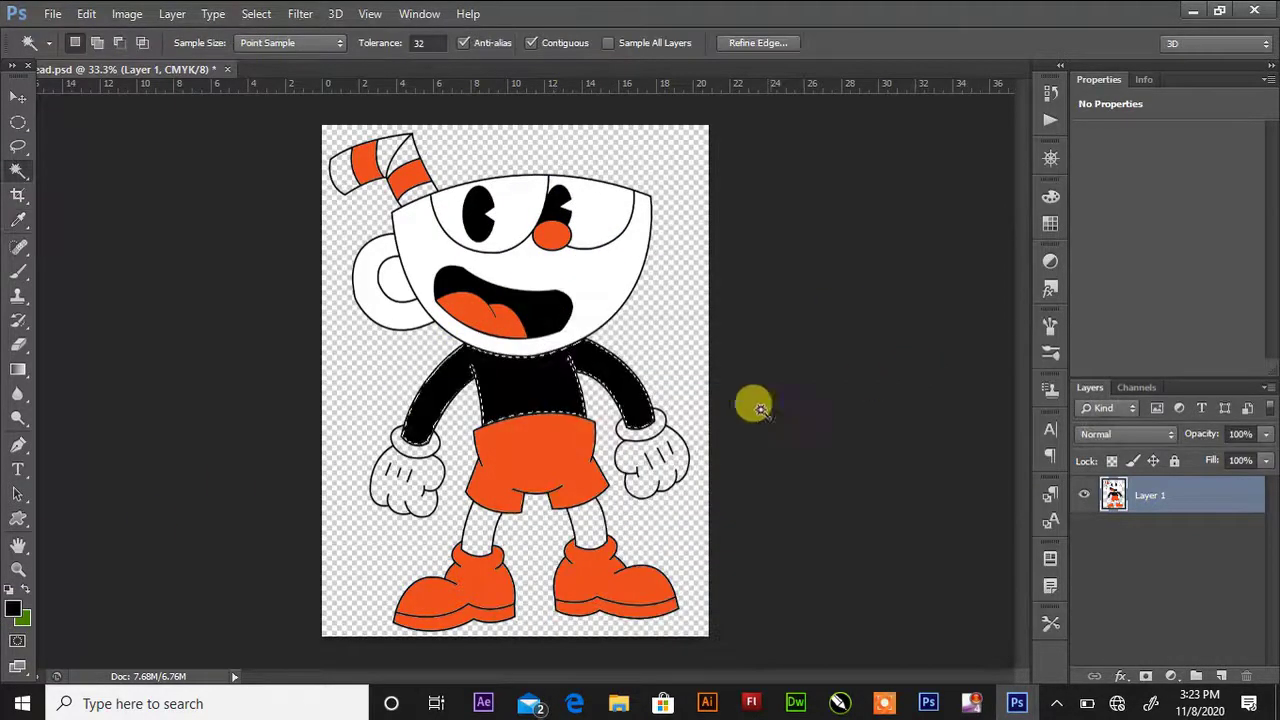
Set the foreground colour back to white and fill both gloves with their cuffs, the legs and the remaining straw stripes
click(13, 608)
click(440, 245)
click(984, 370)
key(alt+BackSpace)
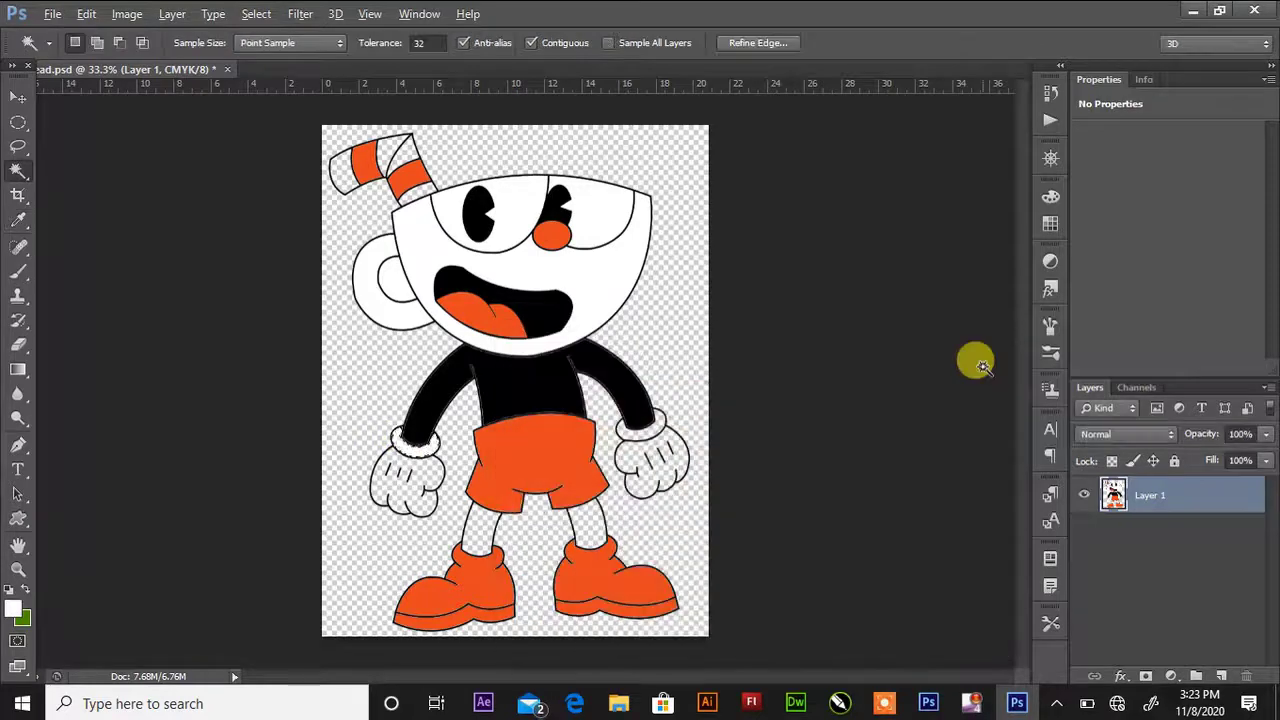
click(415, 489)
key(alt+BackSpace)
click(657, 430)
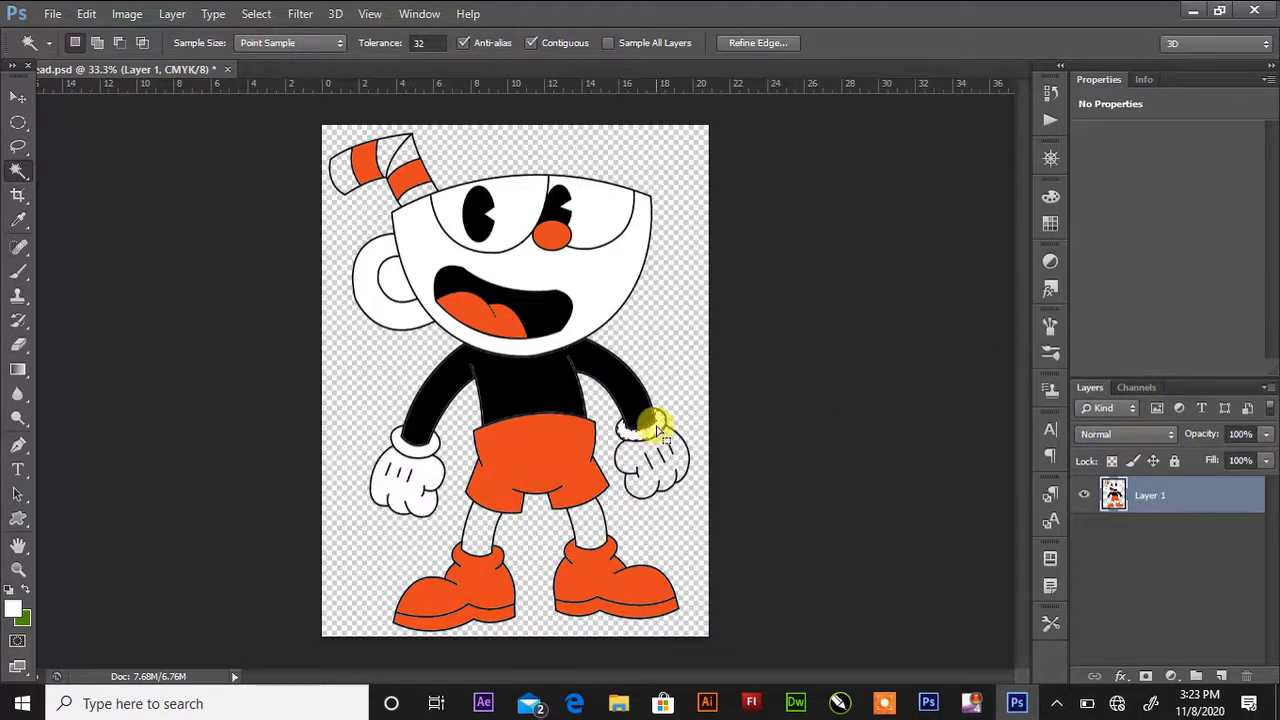
key(alt+BackSpace)
click(475, 539)
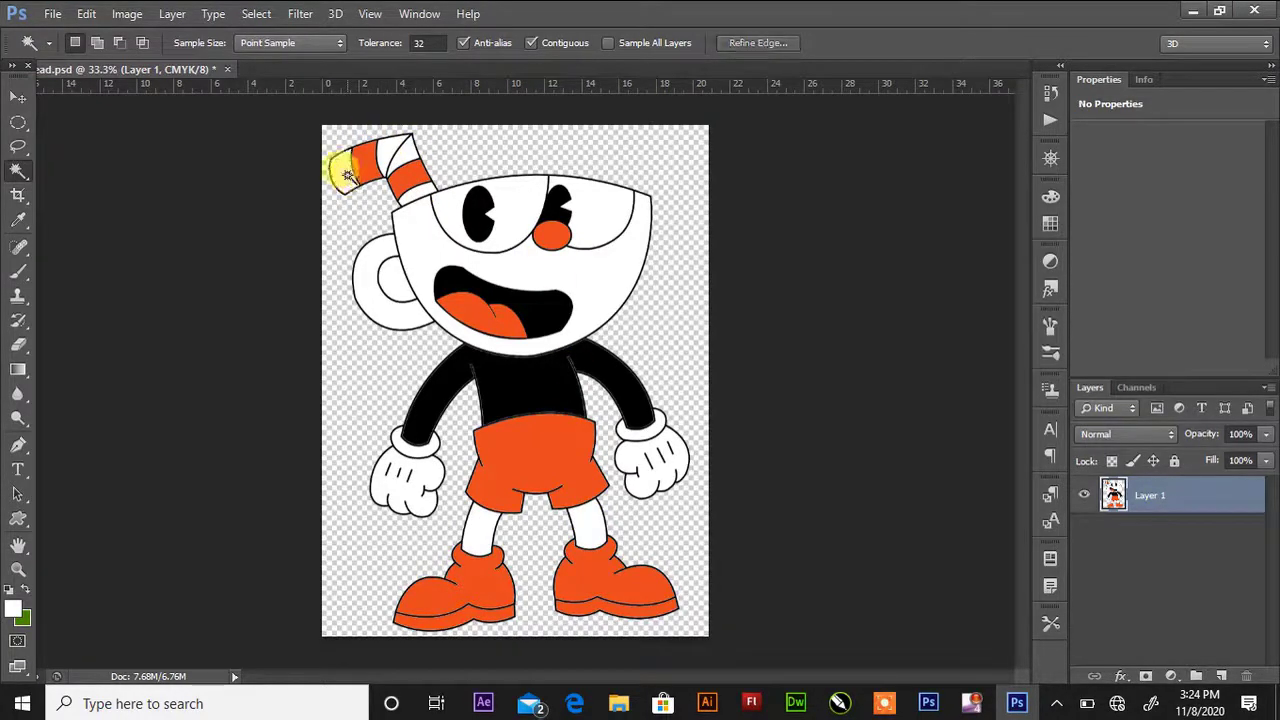
Add a black outside Stroke effect to Layer 1 with a size of 2 px
click(24, 101)
click(1122, 677)
click(1134, 446)
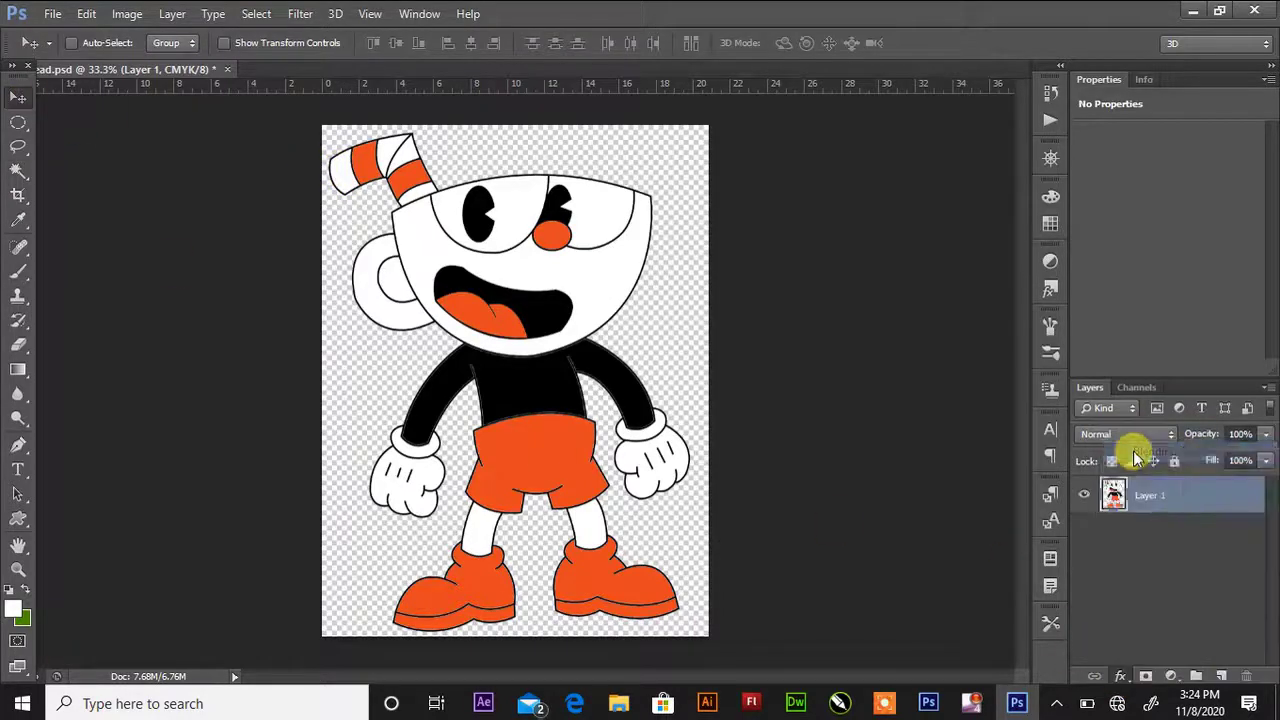
click(766, 288)
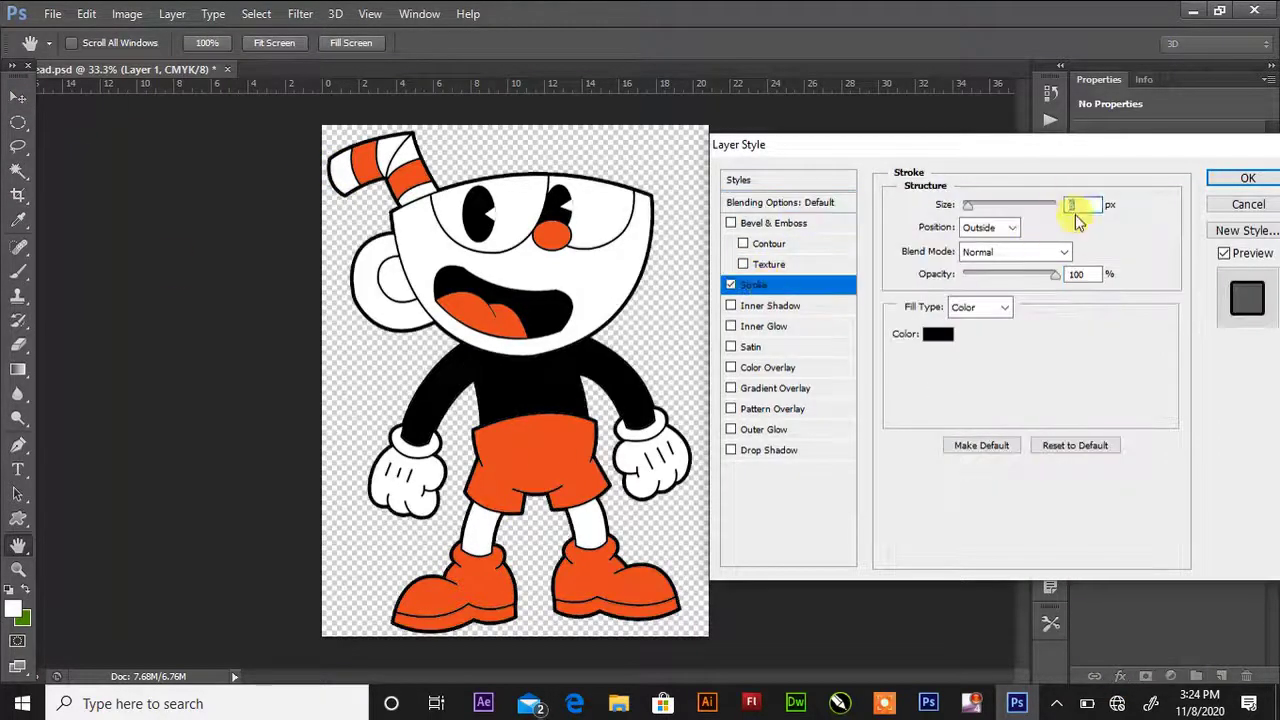
text(22)
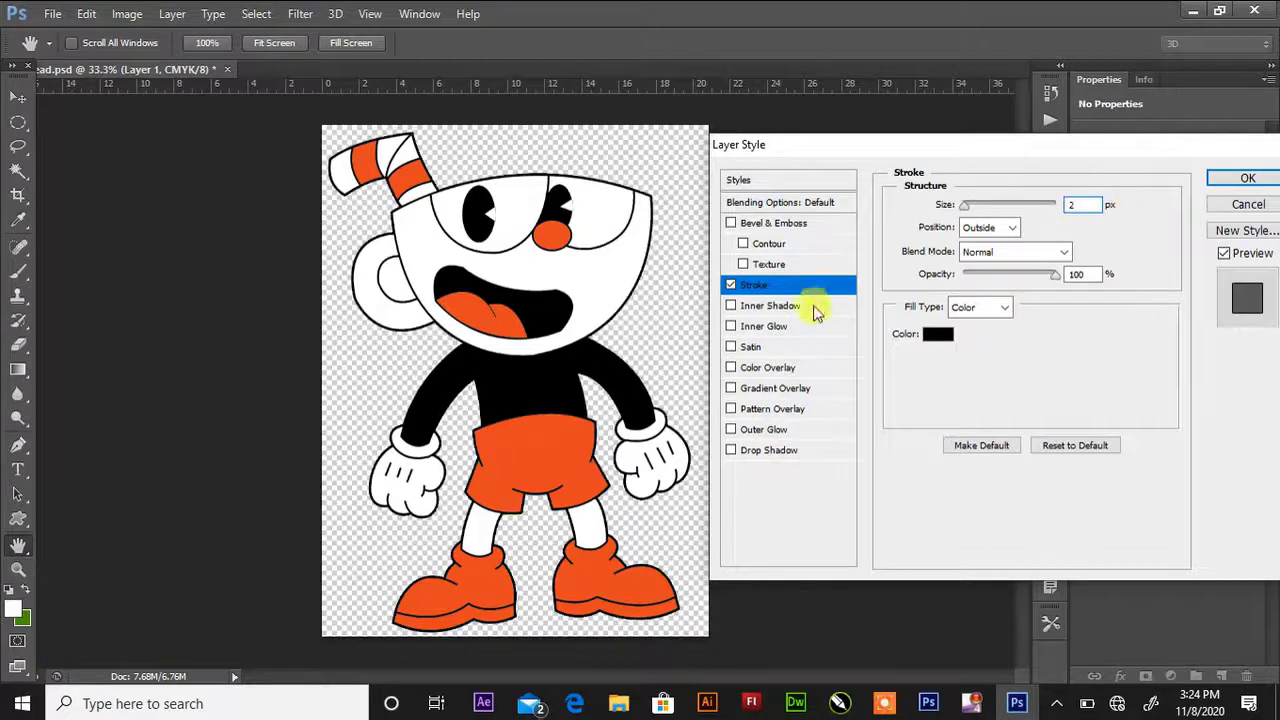
Add an Inner Shadow to the layer with 18% opacity, a 96° angle, 33 px distance and 84 px size
click(812, 305)
drag(973, 289, 998, 329)
click(976, 271)
click(976, 251)
drag(1017, 238, 980, 236)
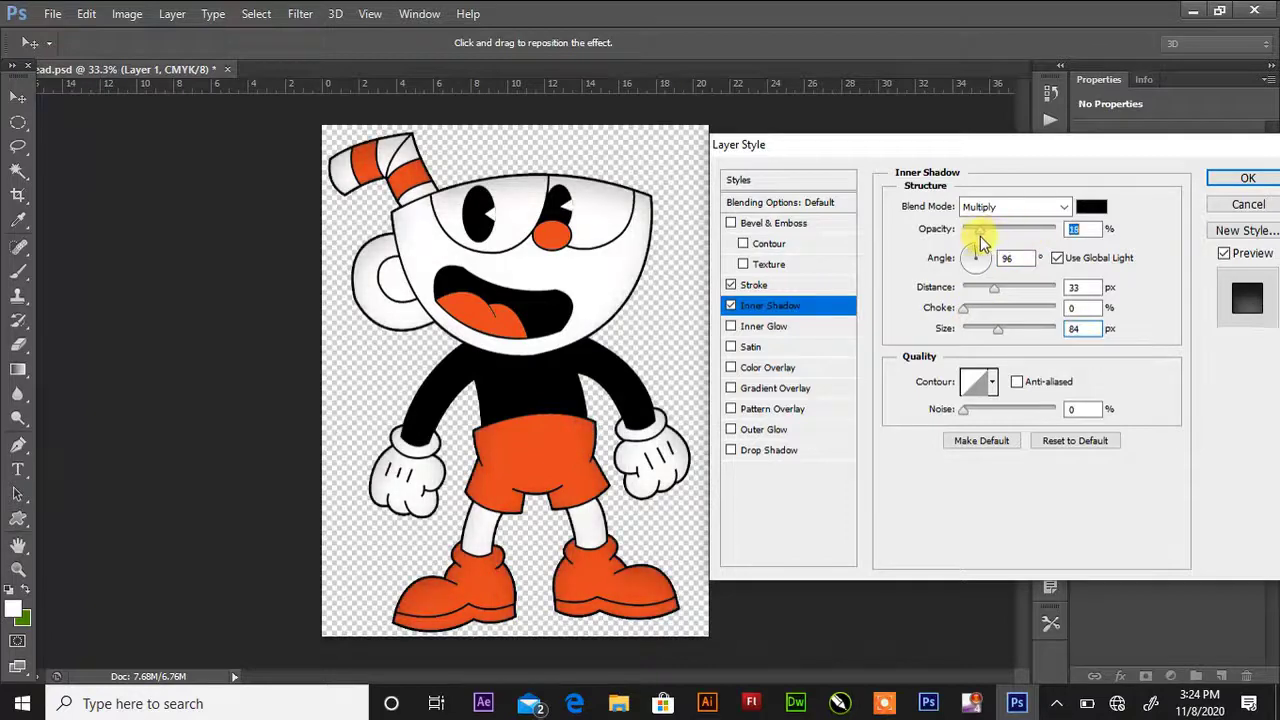
Try a Drop Shadow with 0 px distance on the character and switch the effect off
click(805, 453)
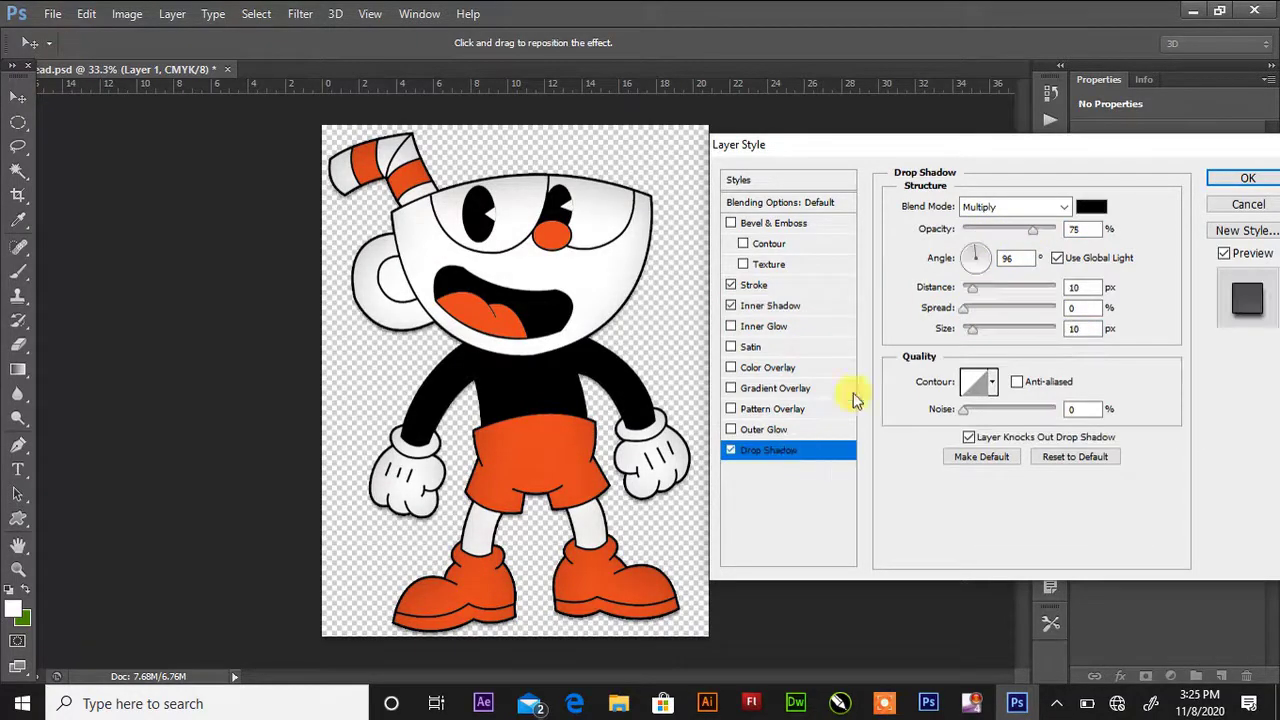
mouse_move(972, 291)
mouse_down()
mouse_move(991, 293)
mouse_move(962, 295)
mouse_up()
click(732, 449)
Try a Bevel & Emboss with the light at a -127° angle and 11° altitude, and switch the effect off
click(800, 223)
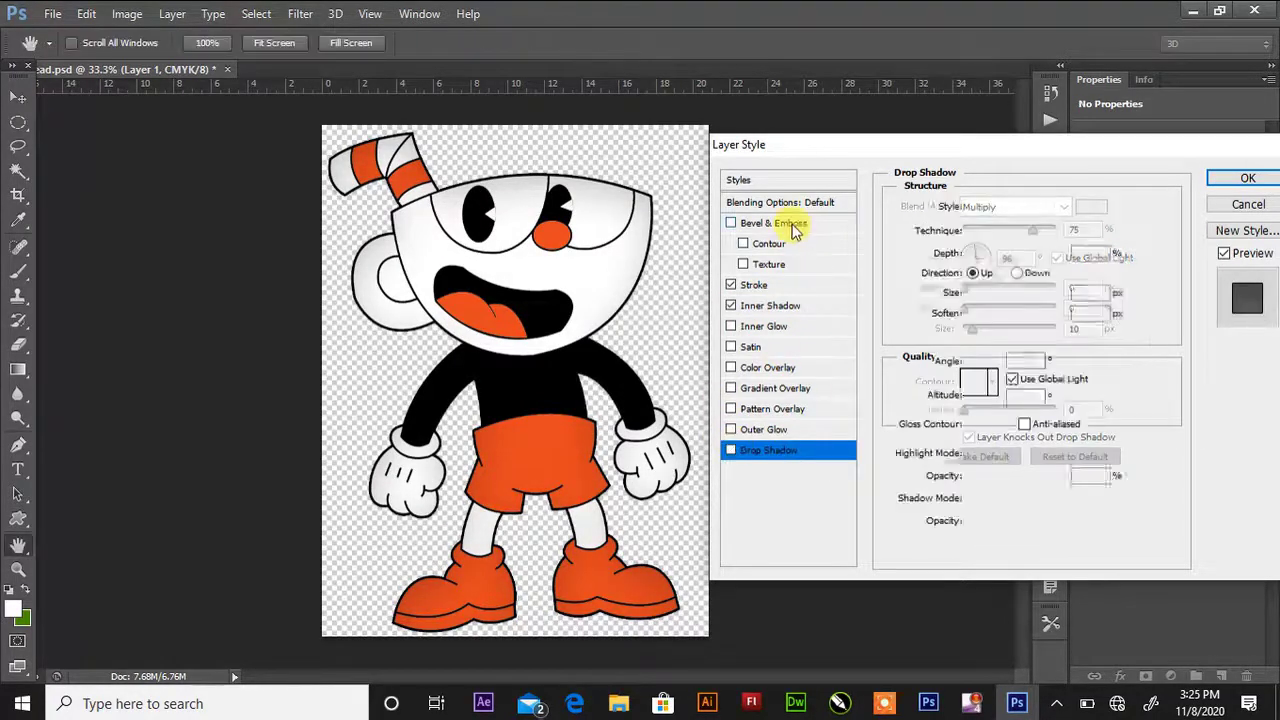
click(980, 385)
click(984, 381)
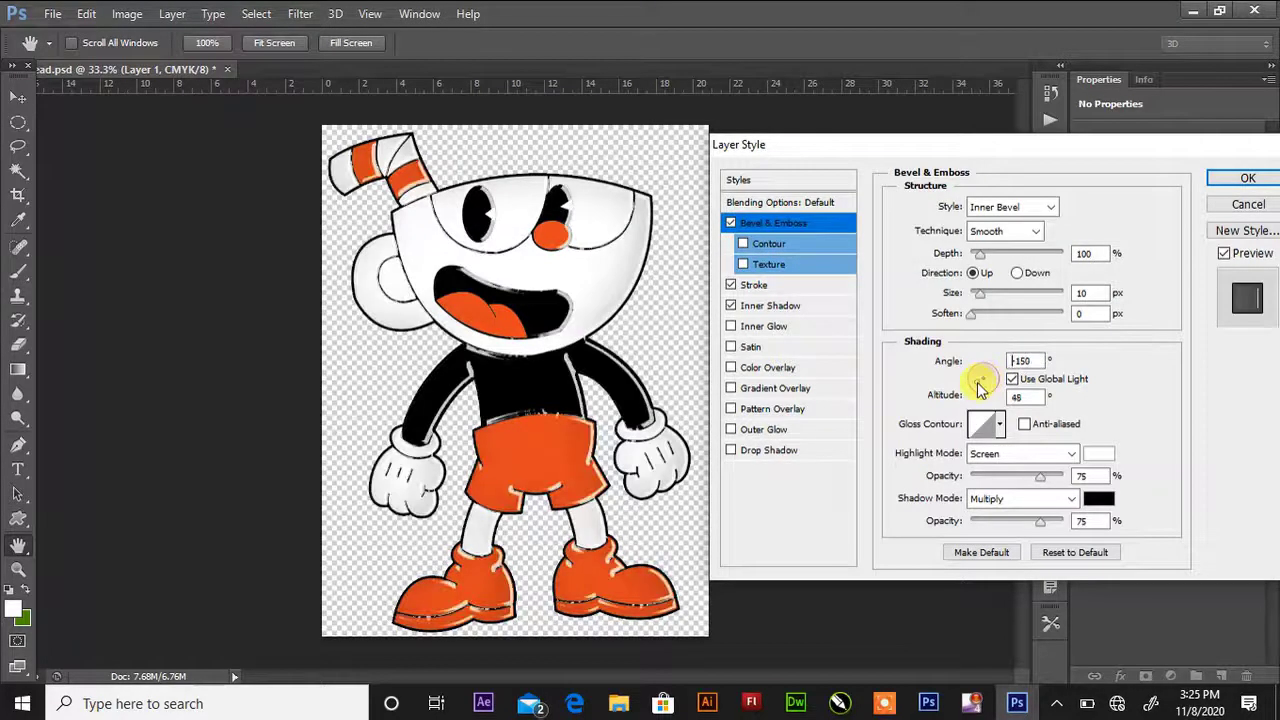
click(977, 389)
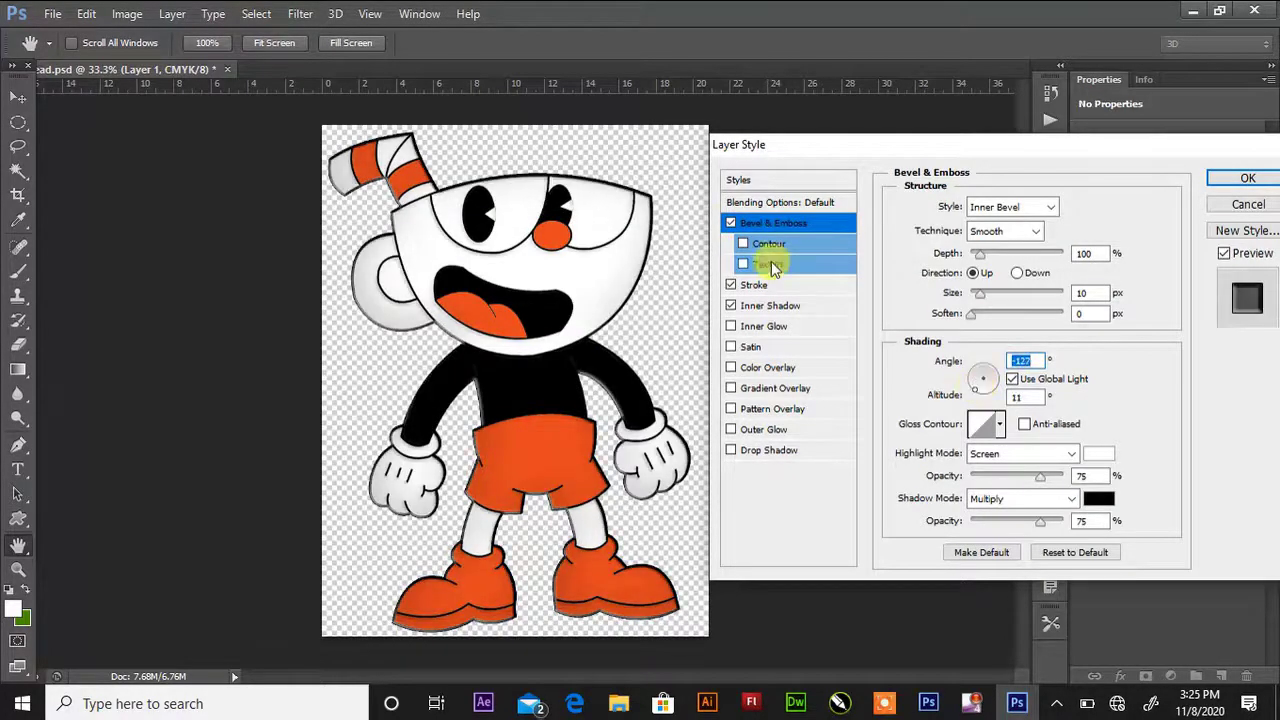
click(731, 223)
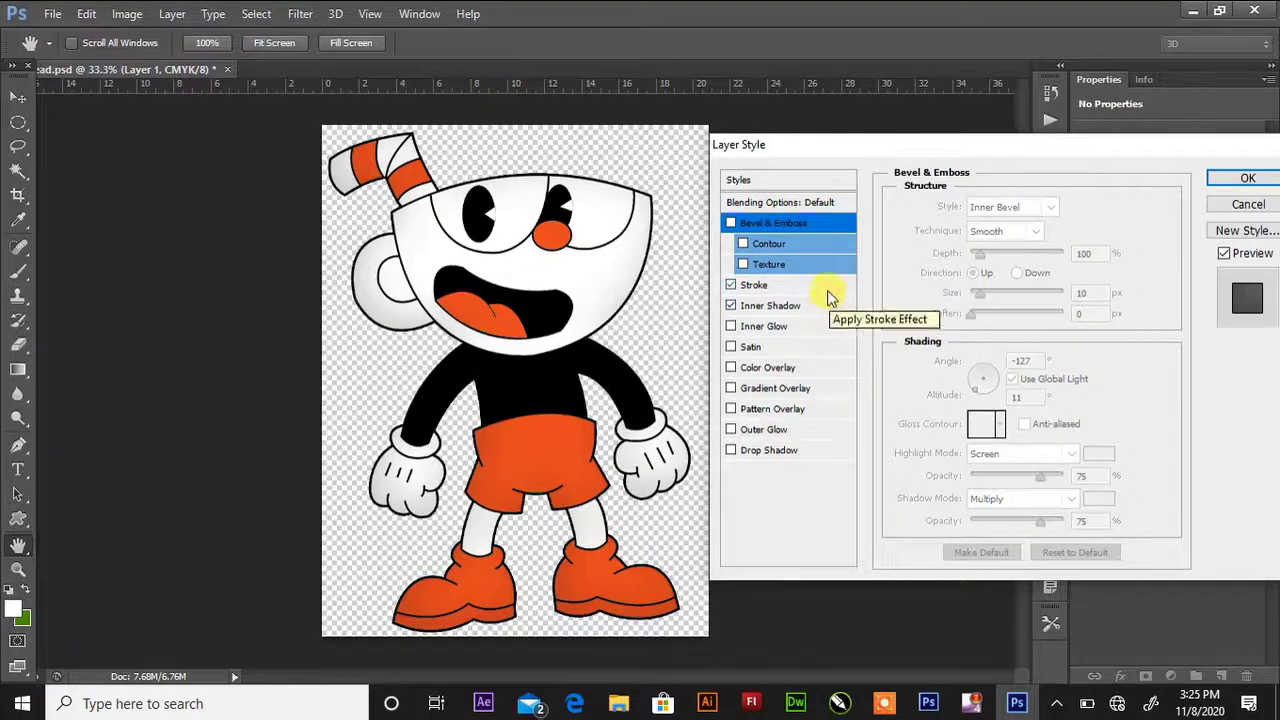
Apply the layer style and add a Curves adjustment layer that raises input 35 to output 42
click(1248, 178)
click(1050, 262)
click(933, 286)
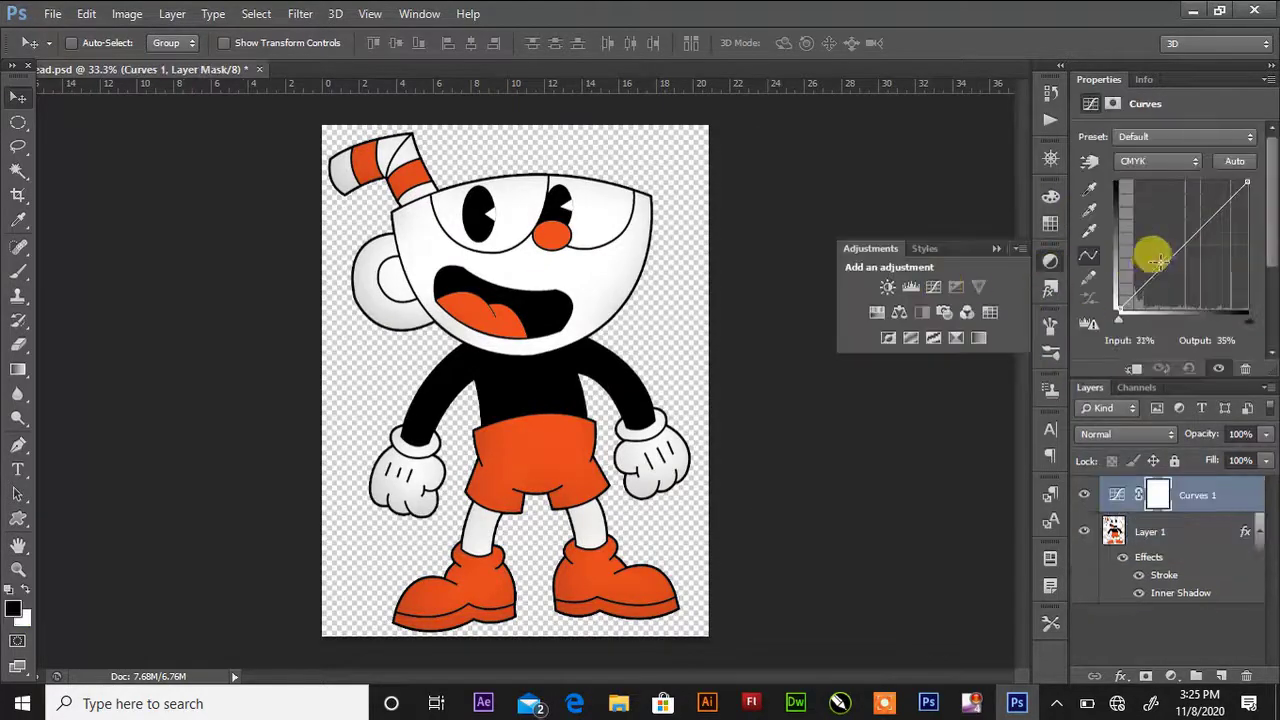
drag(1158, 272, 1160, 254)
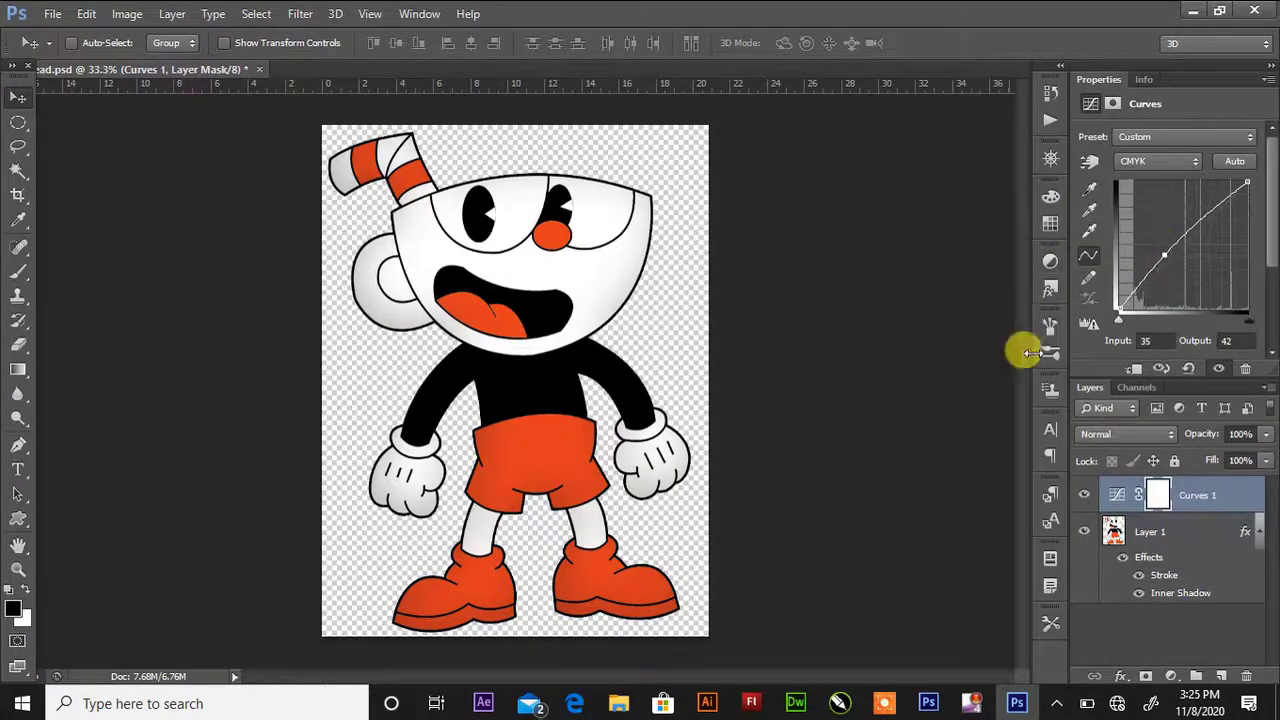
Compare the character with and without the Curves adjustment
click(1084, 495)
click(1084, 495)
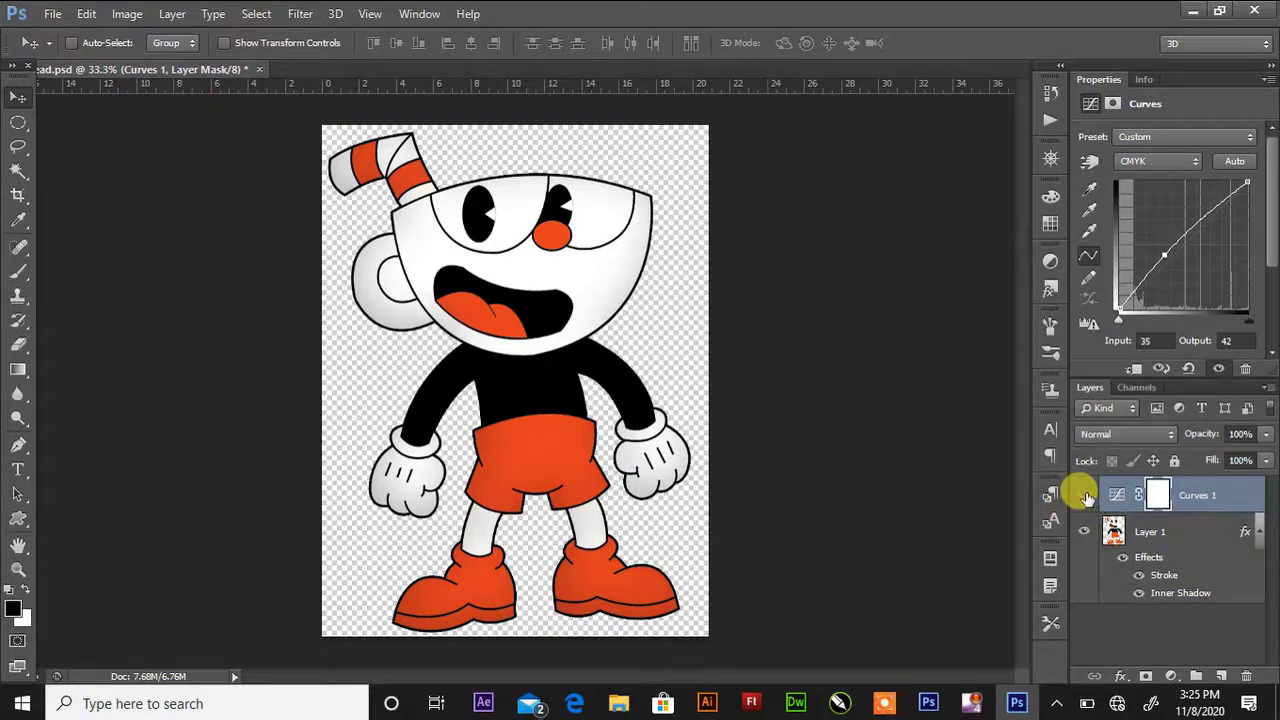
click(1084, 495)
click(884, 703)
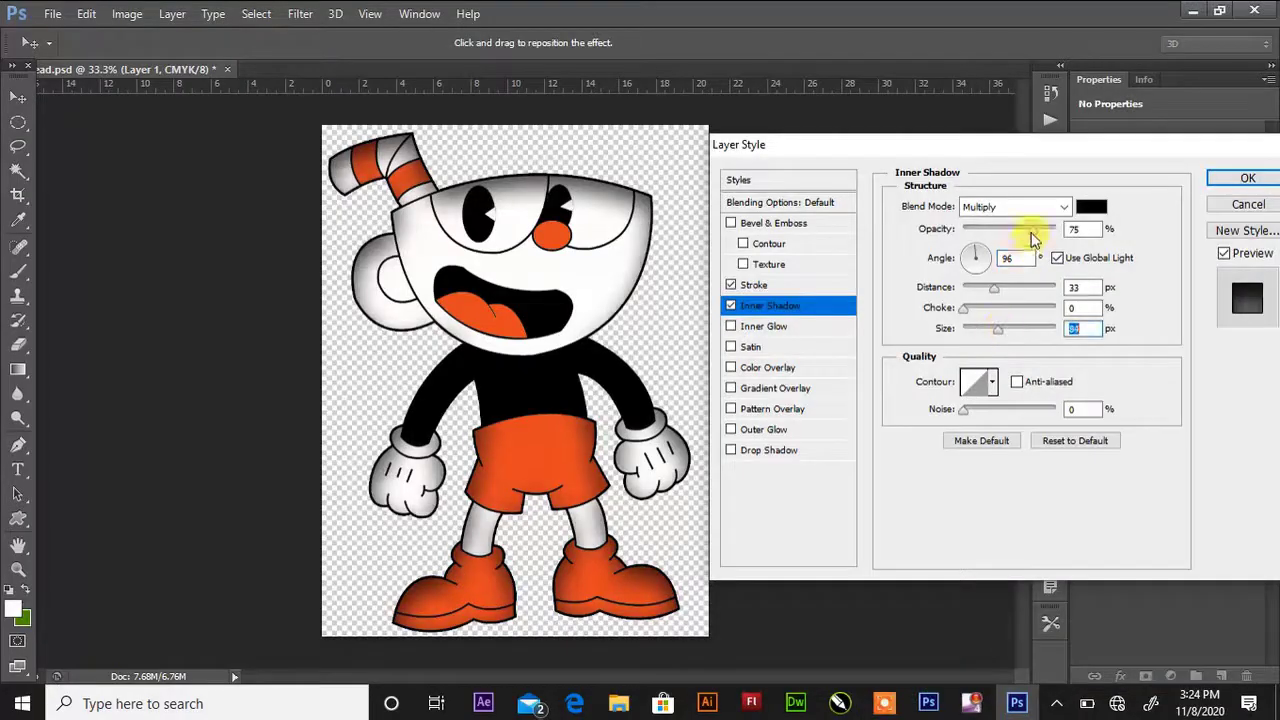
Set the Inner Shadow's opacity to 18% and its size to 133 px
drag(1030, 229, 980, 236)
drag(997, 329, 1015, 335)
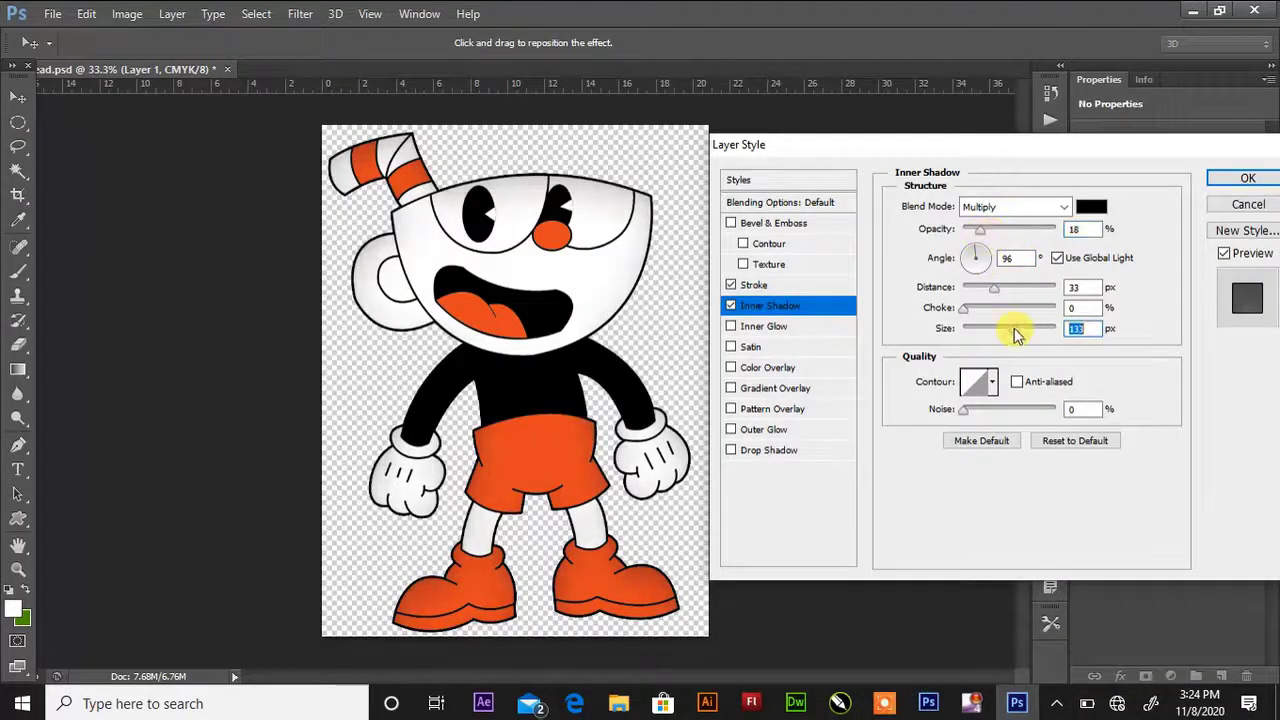
Try a Drop Shadow with 0 px distance and a Bevel & Emboss lit from -127°, switching both effects off
click(807, 452)
drag(973, 292, 966, 297)
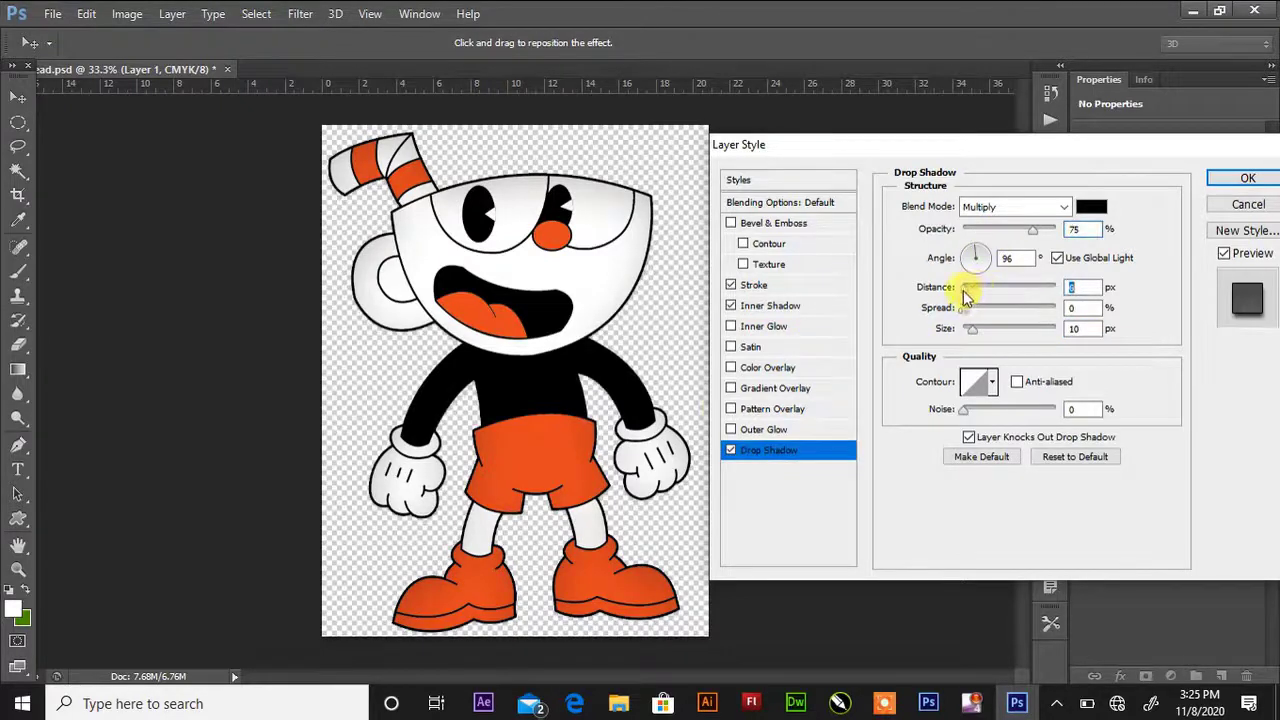
click(735, 452)
click(765, 223)
mouse_move(986, 371)
mouse_down()
mouse_move(980, 388)
mouse_move(971, 381)
mouse_up()
click(730, 222)
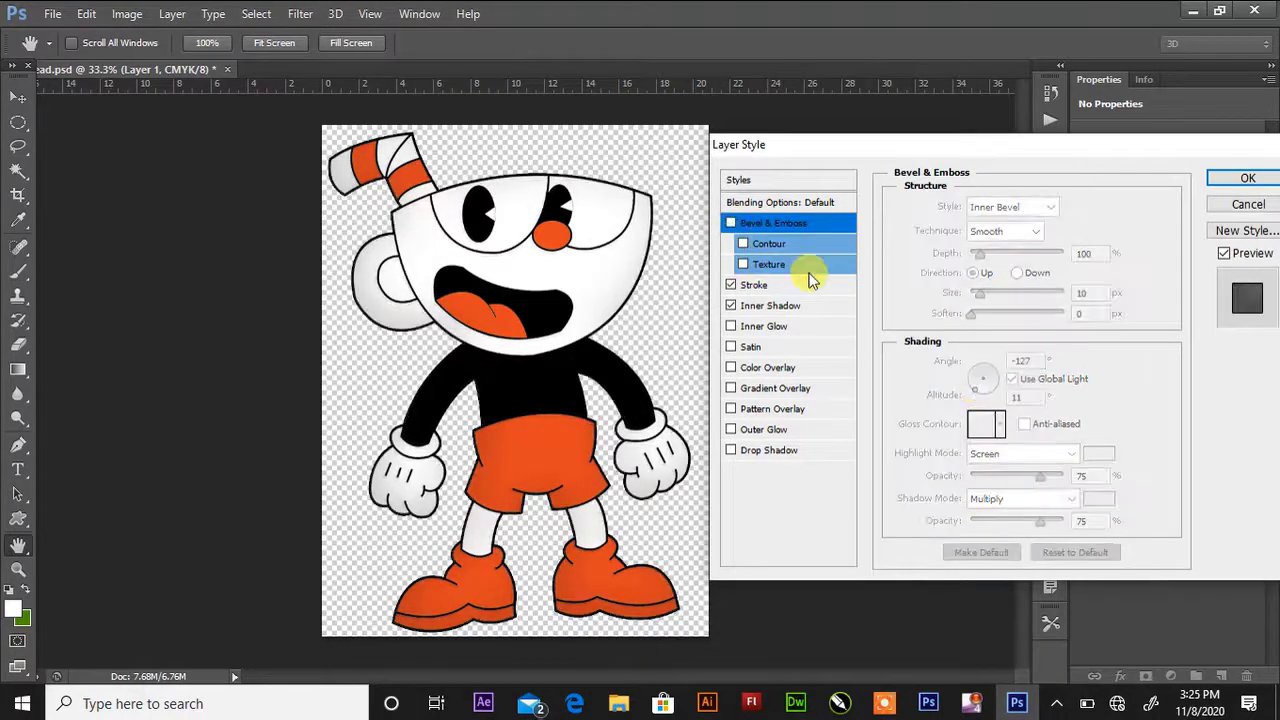
Apply the Stroke and Inner Shadow style, add a Curves adjustment with a point at input 35, output 42, and check its effect
click(1248, 178)
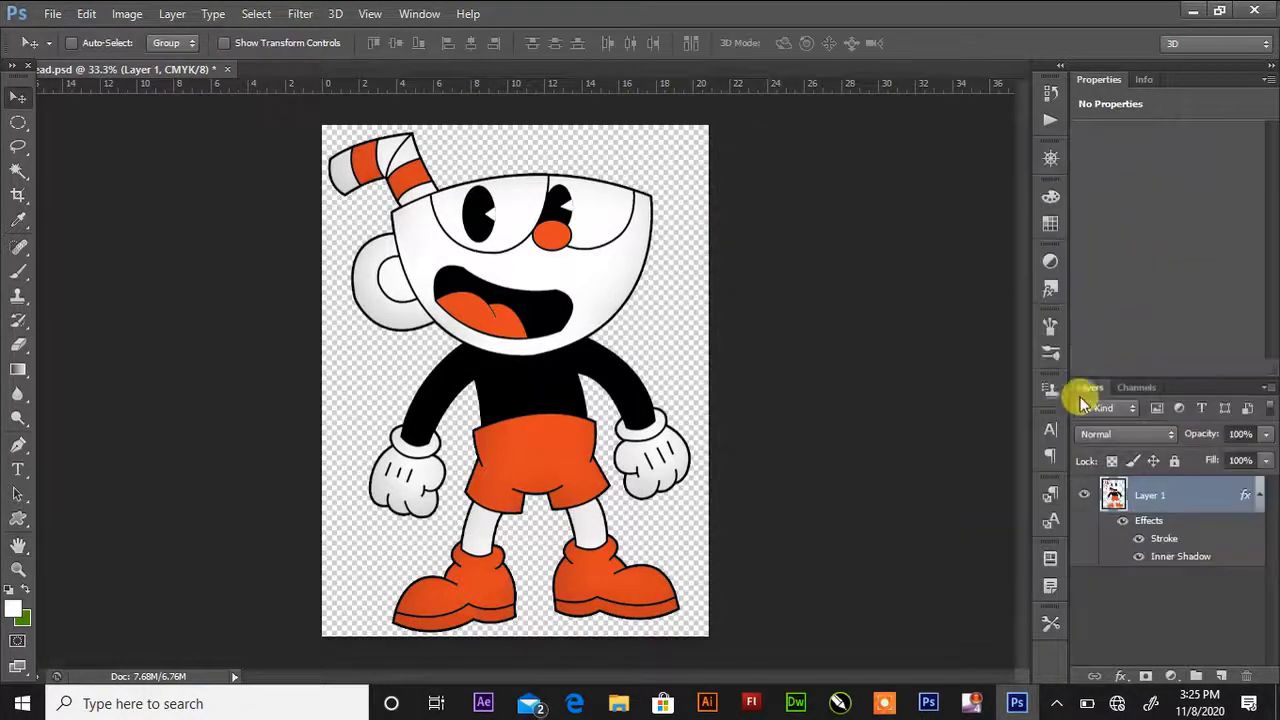
click(1050, 261)
click(935, 287)
drag(1123, 271, 1162, 256)
click(995, 248)
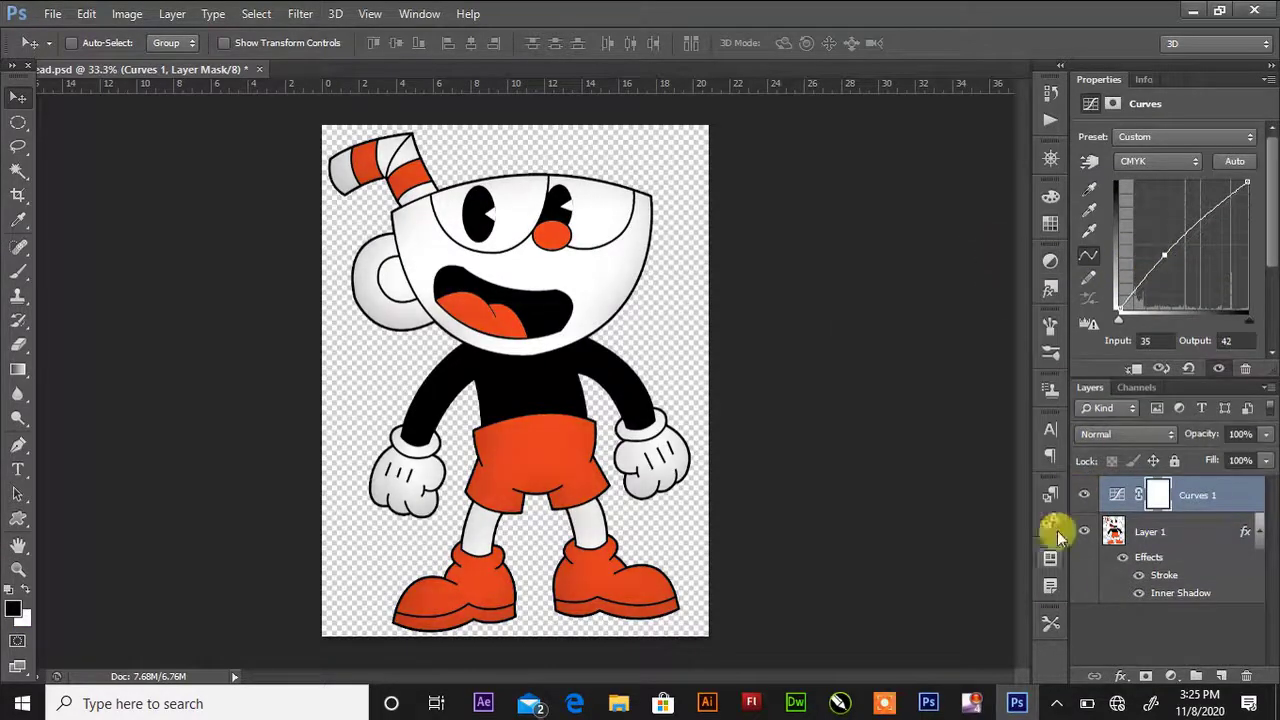
click(1084, 495)
click(884, 703)
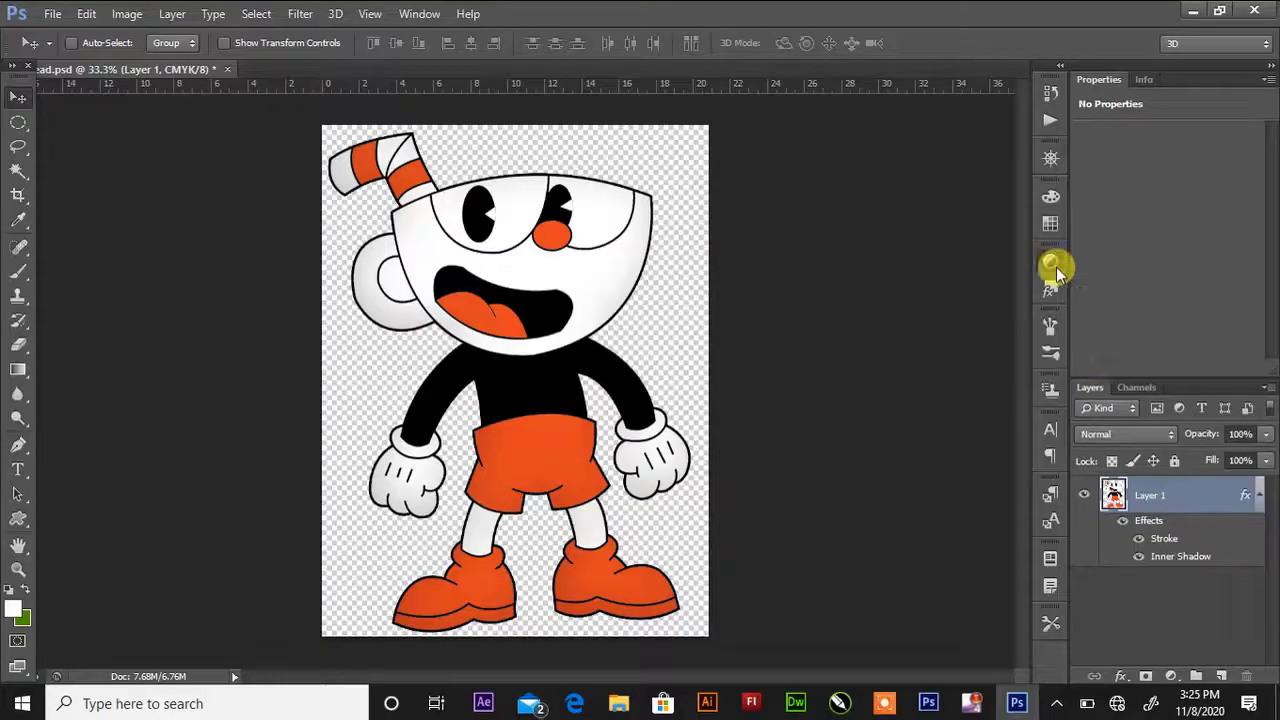
Add a Curves adjustment layer above Layer 1 and bend the curve up to output 42 at input 35
click(1050, 260)
click(935, 287)
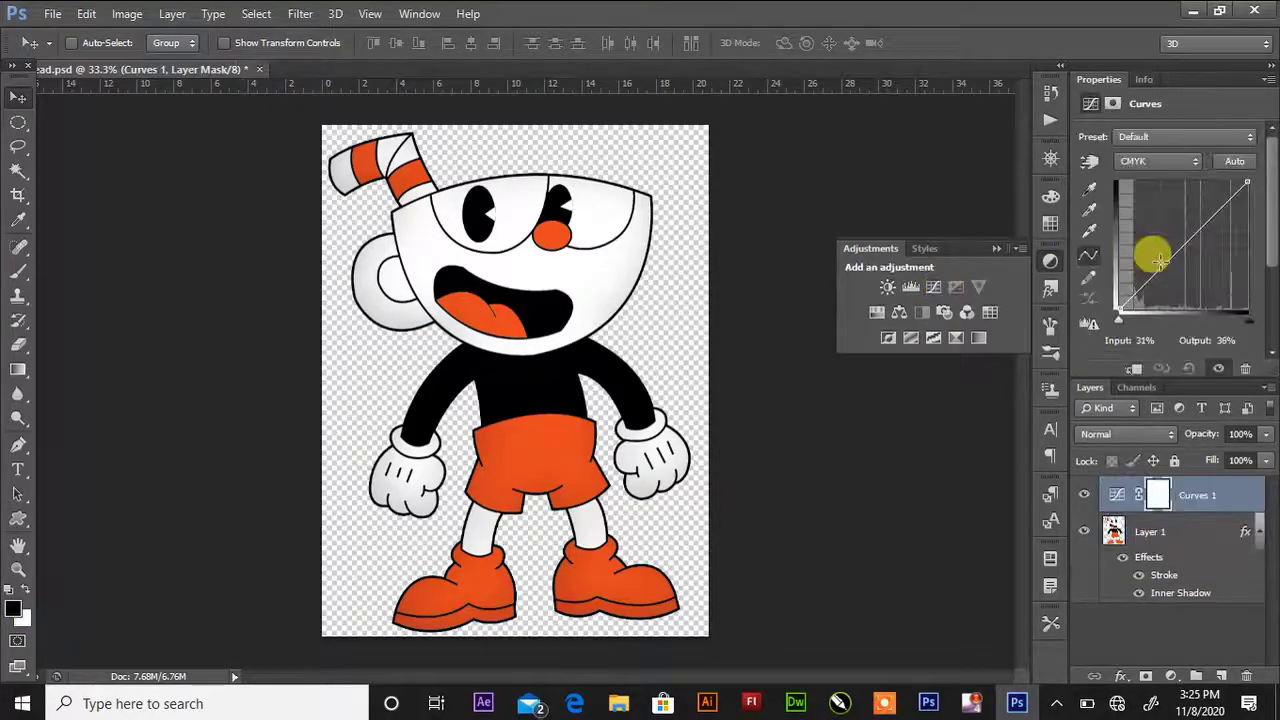
drag(1151, 260, 1162, 255)
click(1052, 261)
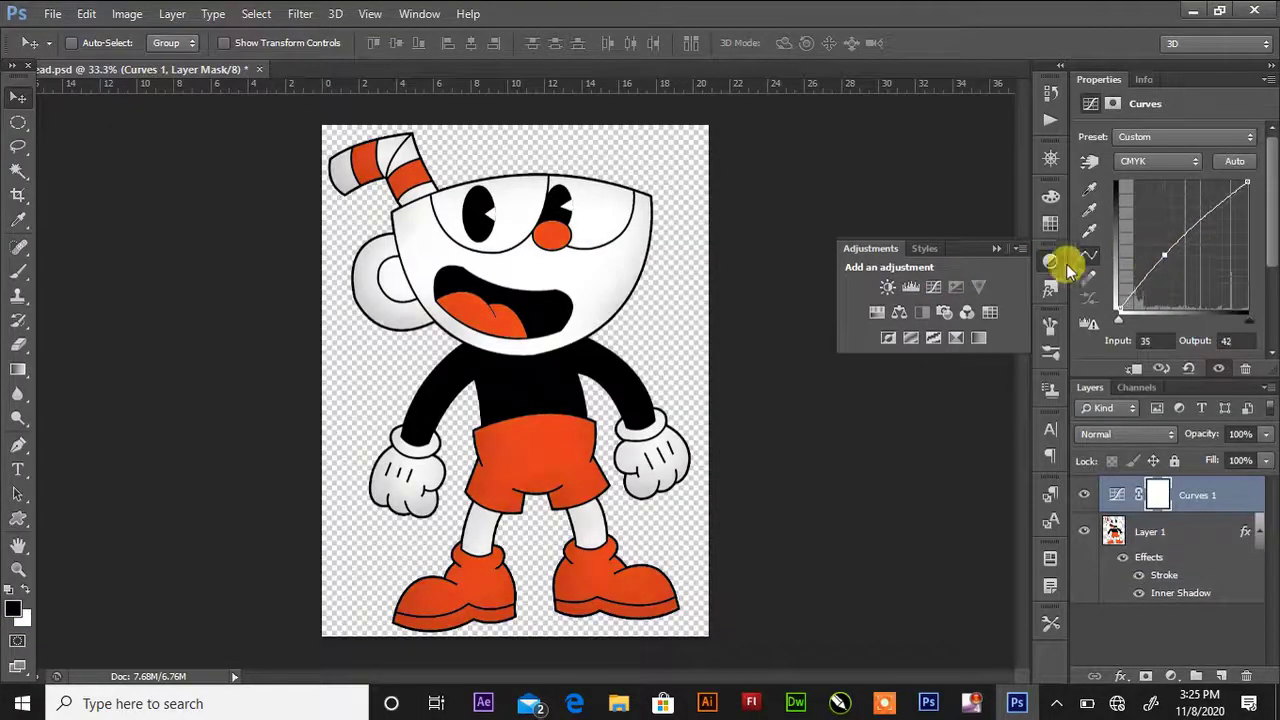
Compare the artwork with the Curves adjustment shown and hidden, leaving the adjustment layer hidden
click(1084, 495)
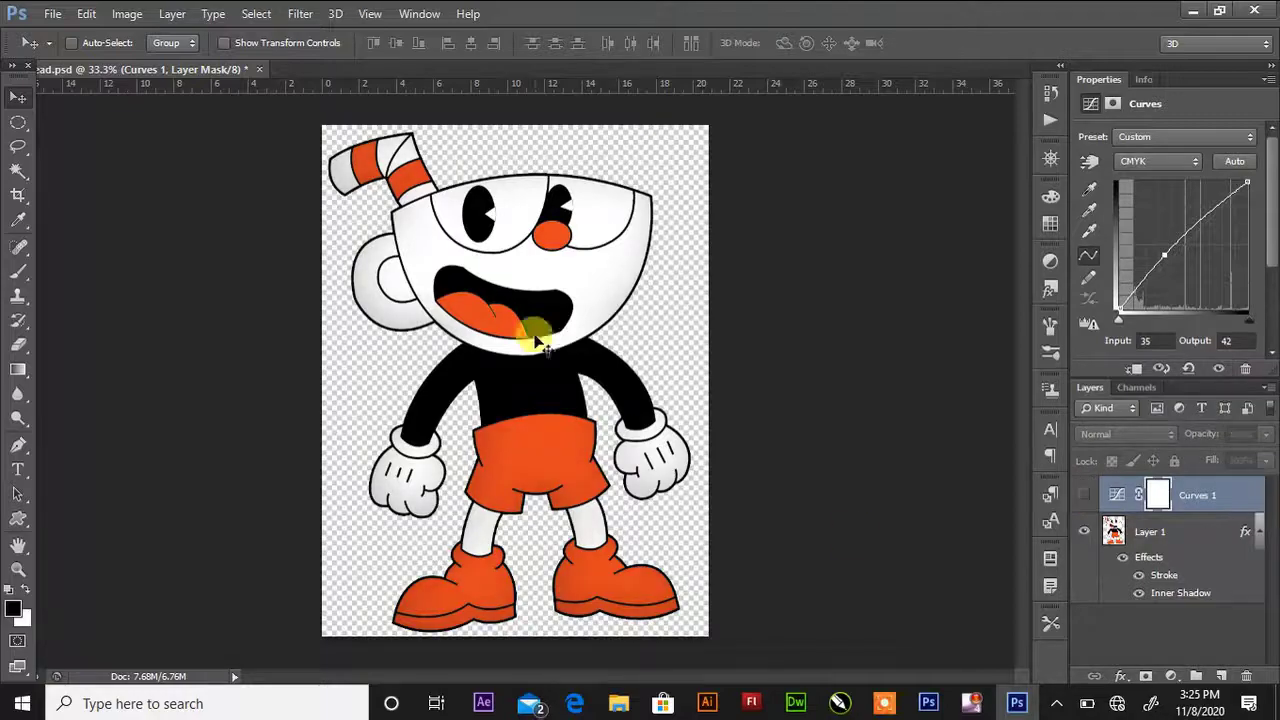
click(1084, 495)
click(1087, 497)
mouse_move(609, 686)
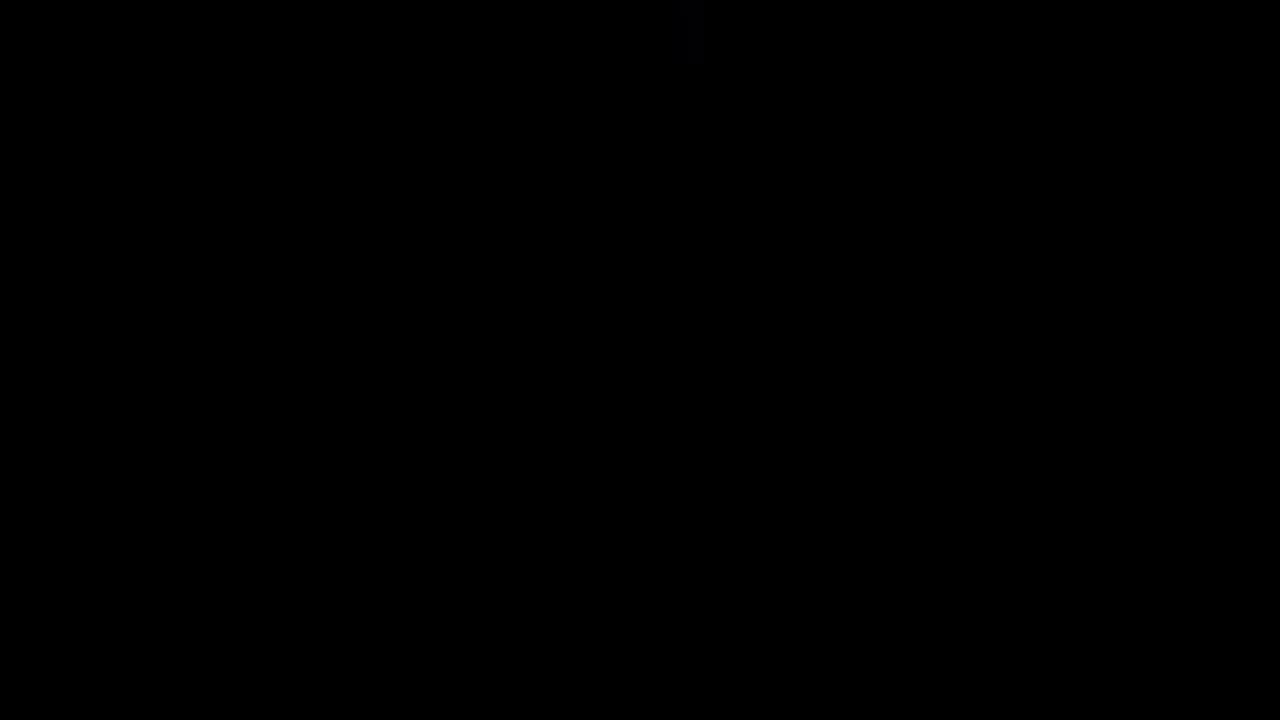
click(765, 676)
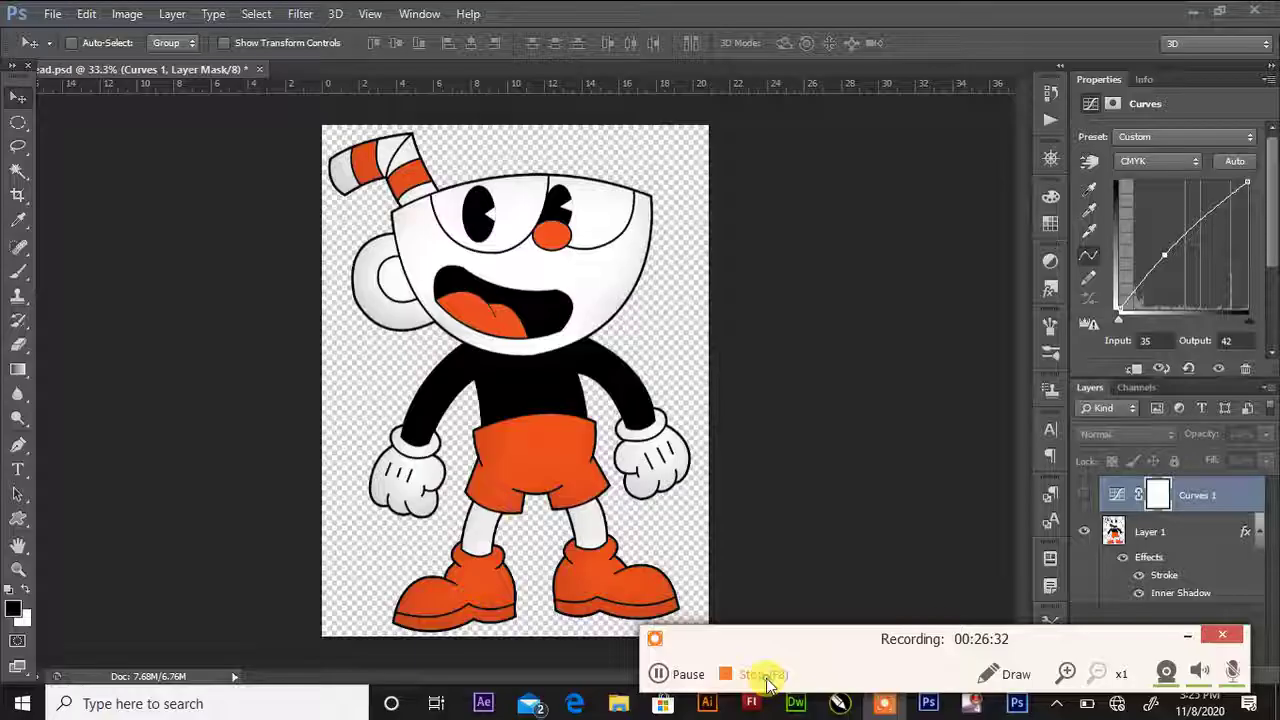